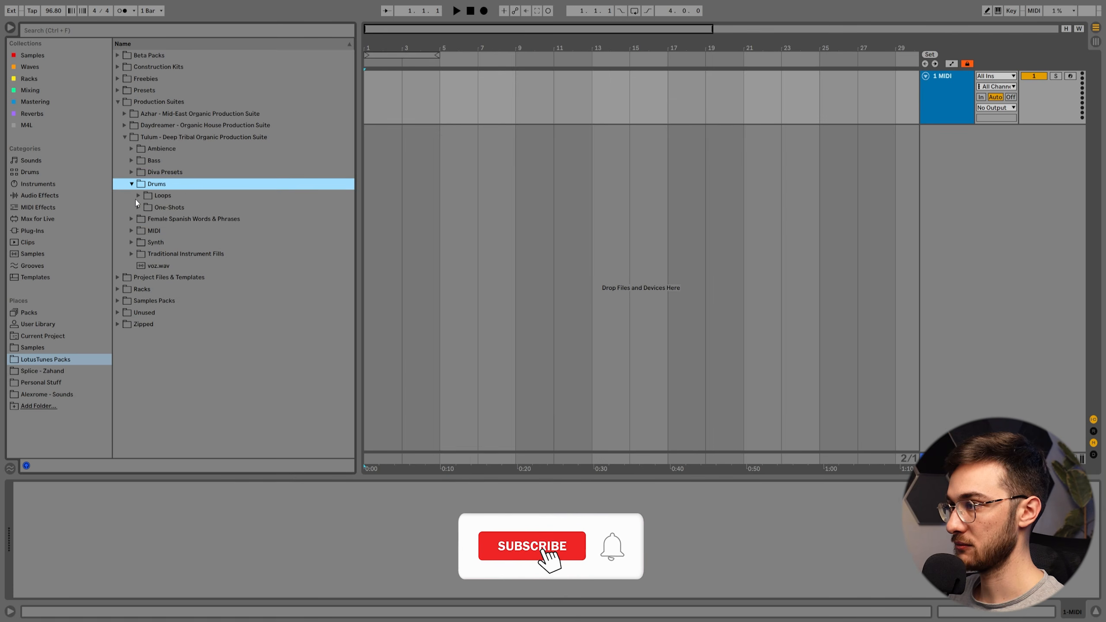
- Place the Tulum tribal percussion loop 06 from the Tribal Percussion Loops folder on a new audio track at bar 1
left_click(138, 196)
left_click(158, 266)
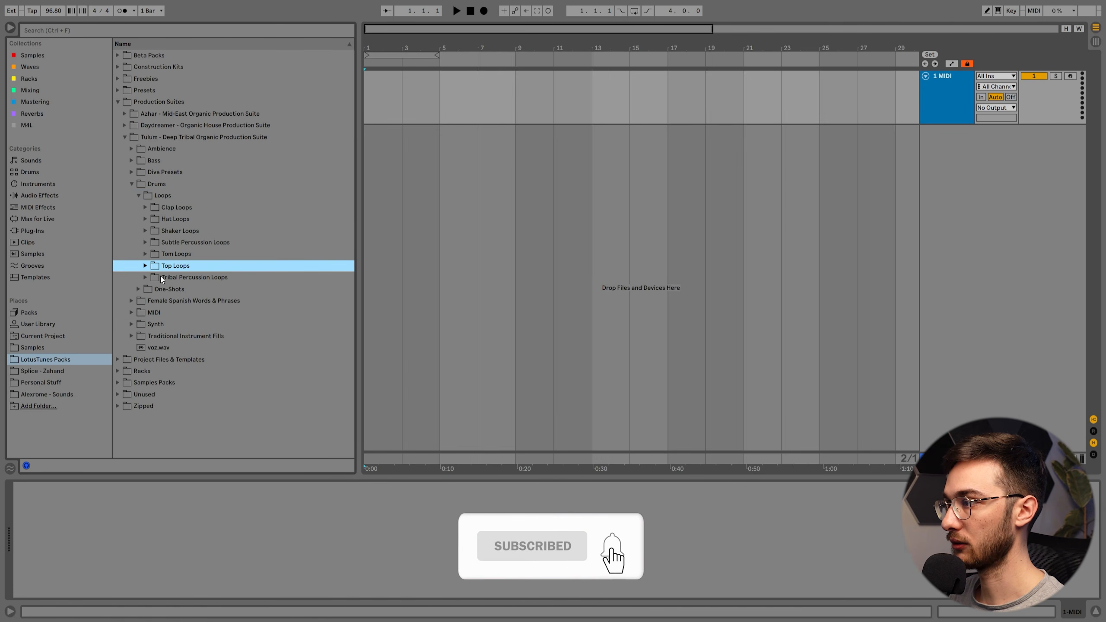
left_click(145, 277)
scroll(233, 314, "down", 2)
left_click(232, 314)
scroll(233, 316, "down", 3)
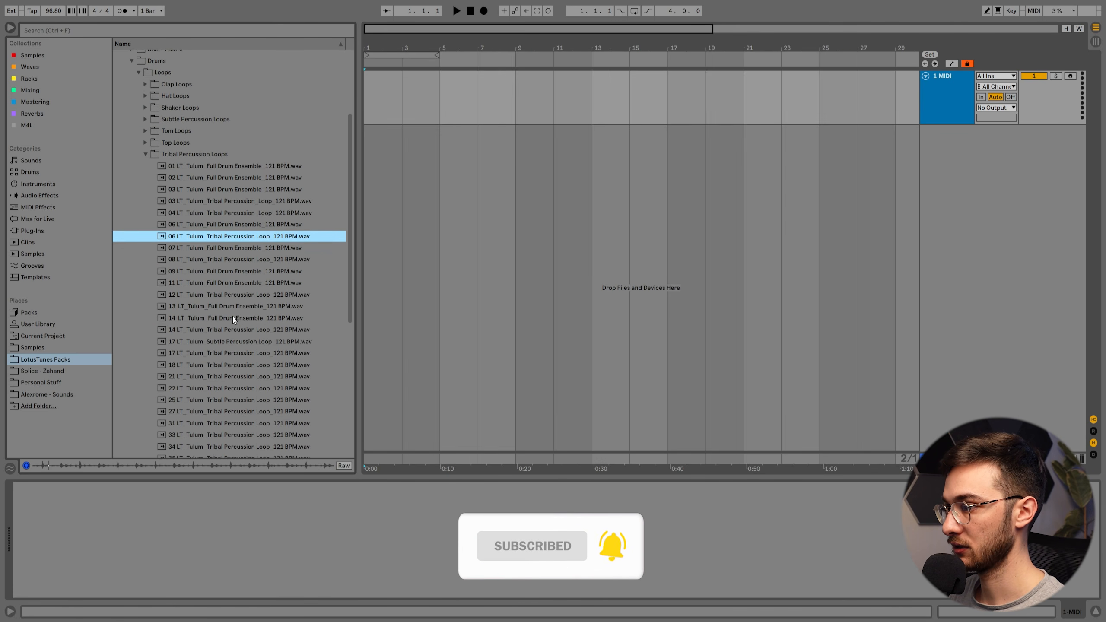
left_click_drag(242, 239, 368, 149)
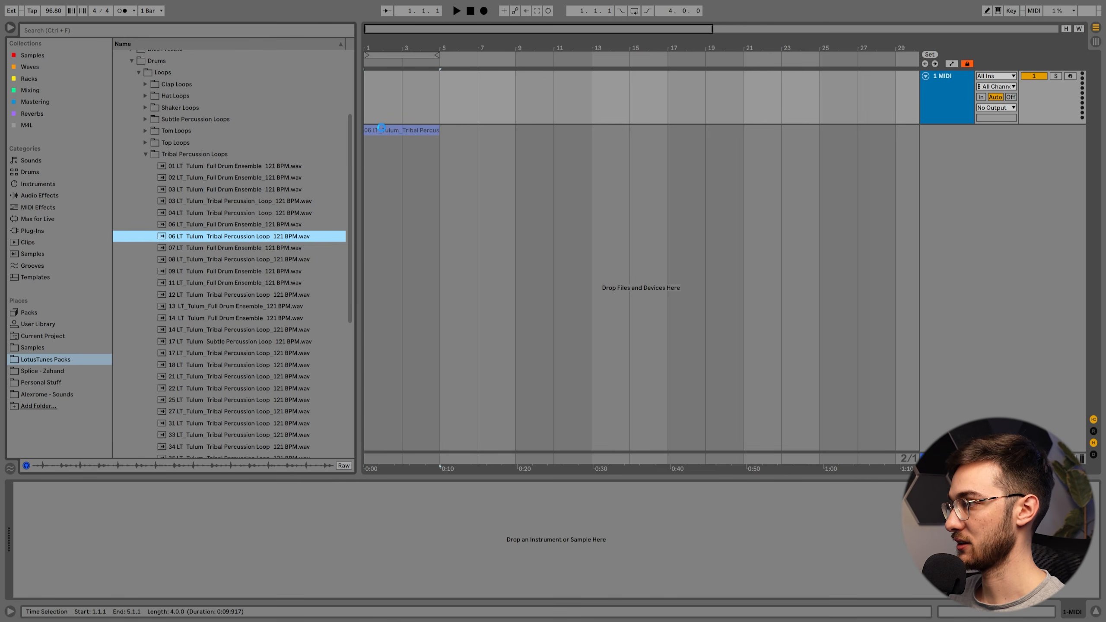
- Set the project tempo to 119 BPM and audition the percussion loop
key("space")
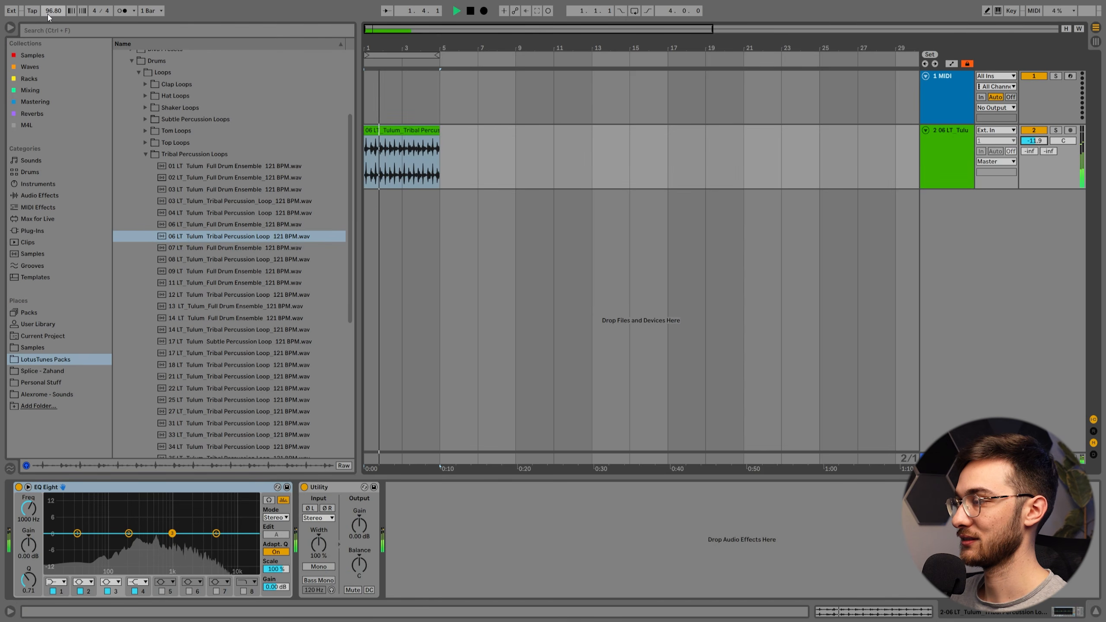
key("space")
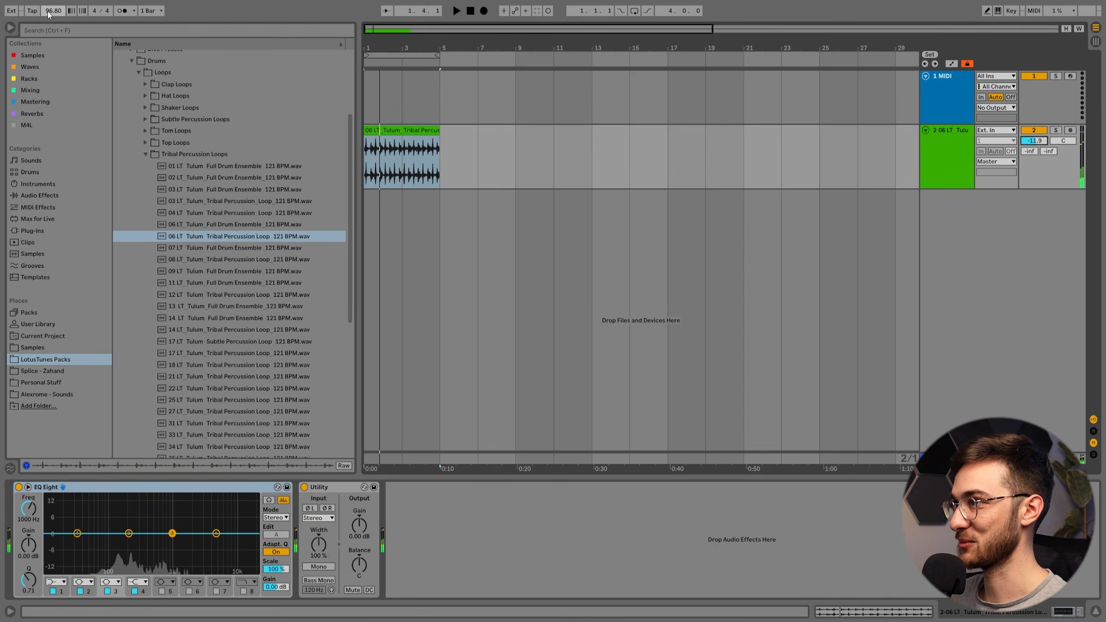
left_click(48, 11)
type("11")
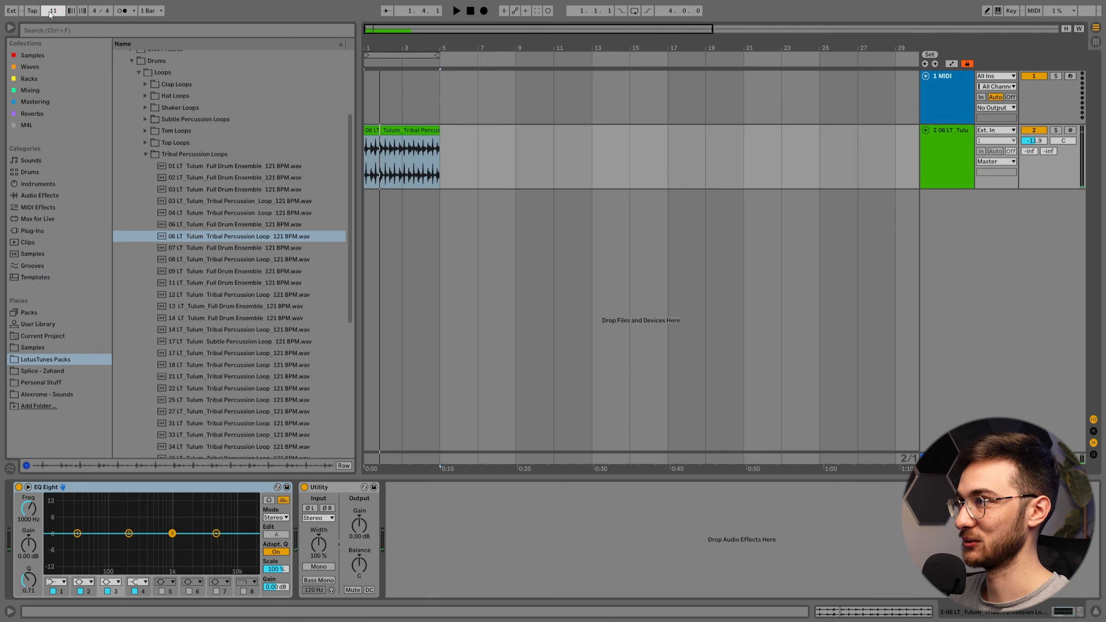
type("9")
key("Return")
key("space")
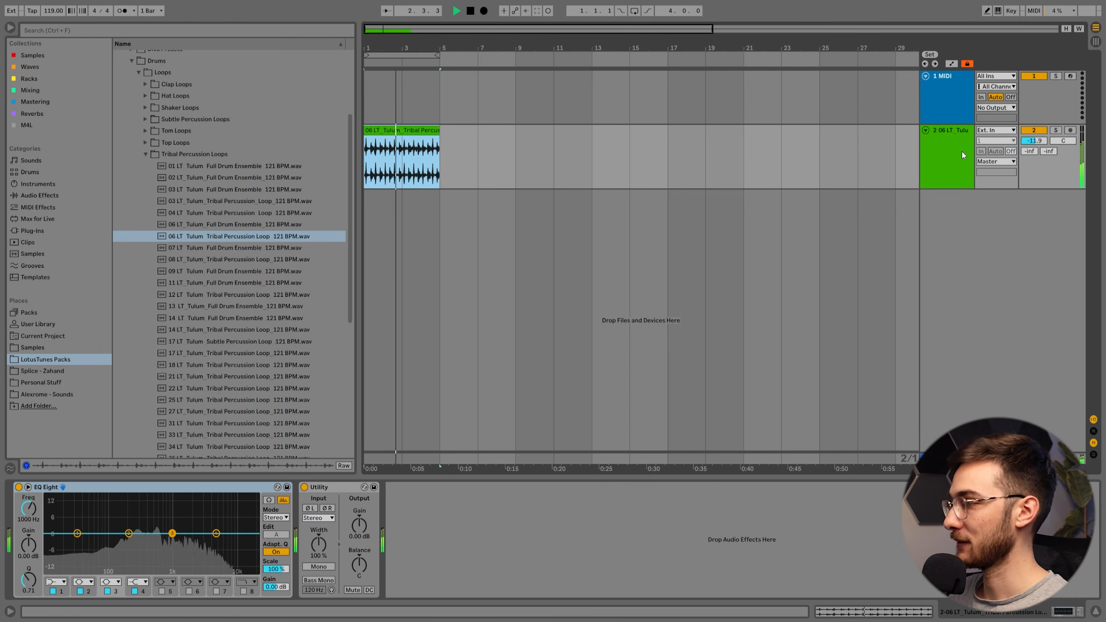
key("space")
- Place the ambient swell 23 LT_Tulum_Synth Filler_121 BPM - Cmaj on a new audio track at bar 1 and unfold the track
left_click(144, 155)
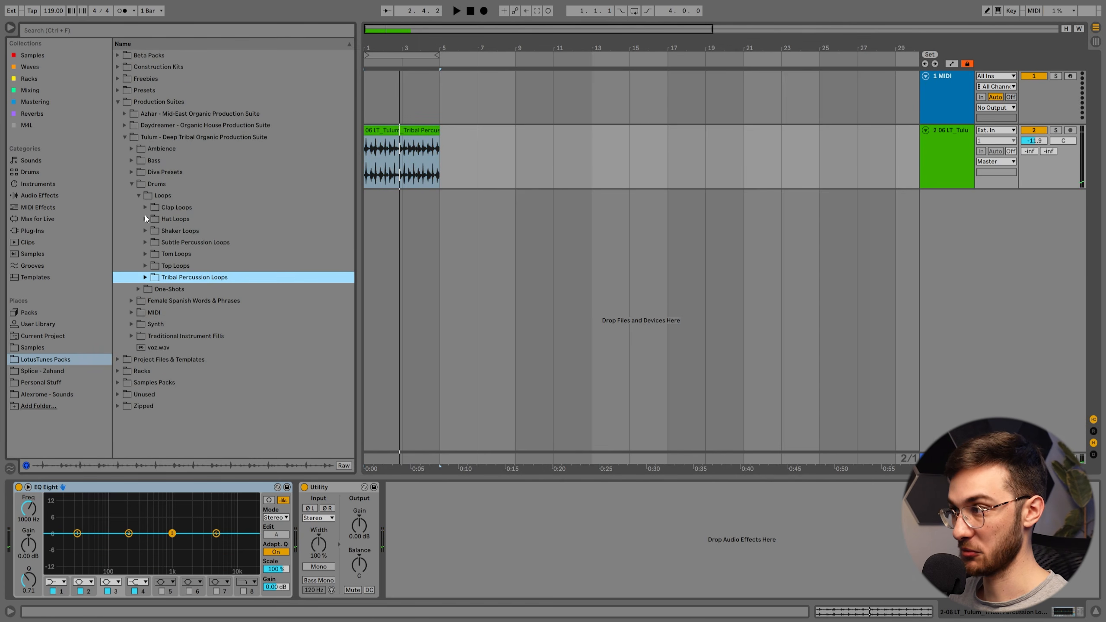
left_click(138, 196)
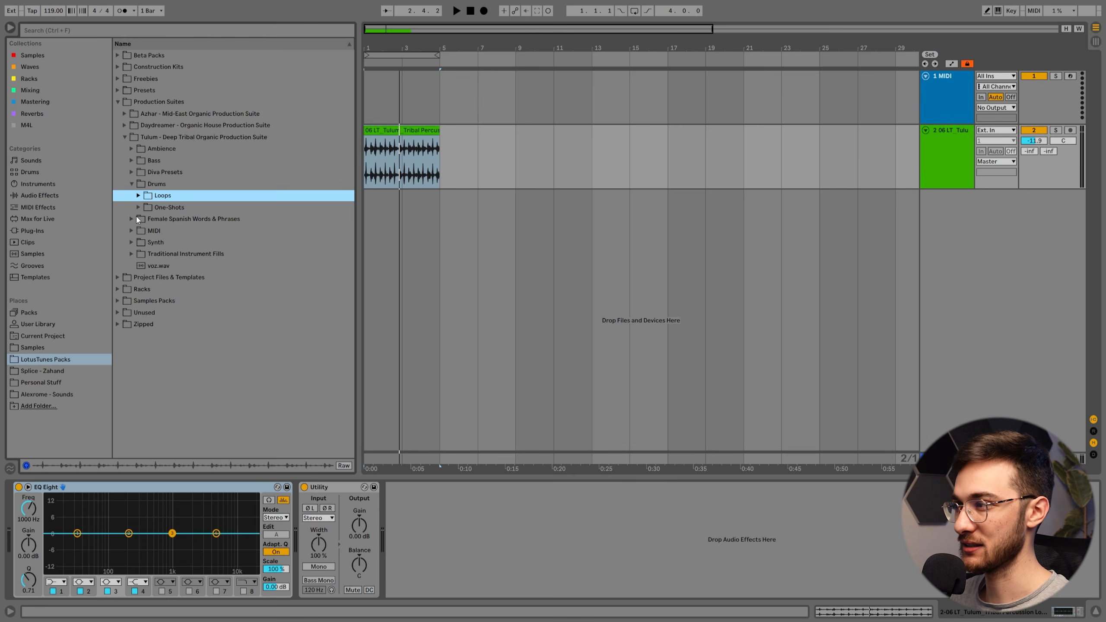
left_click(130, 242)
left_click(139, 231)
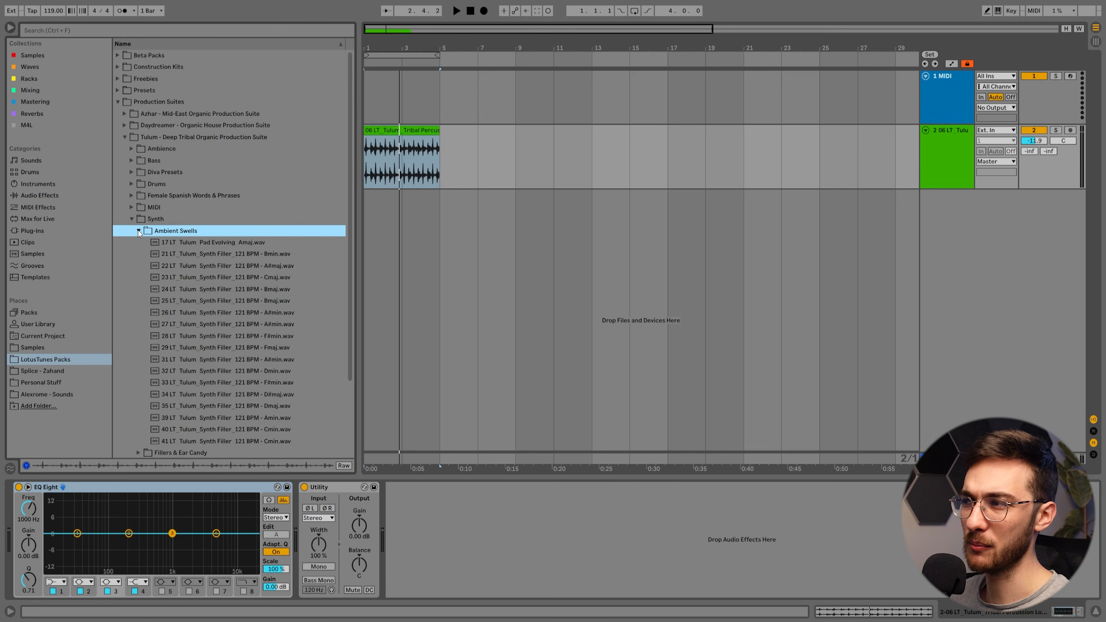
scroll(210, 254, "down", 1)
left_click(211, 255)
left_click(231, 265)
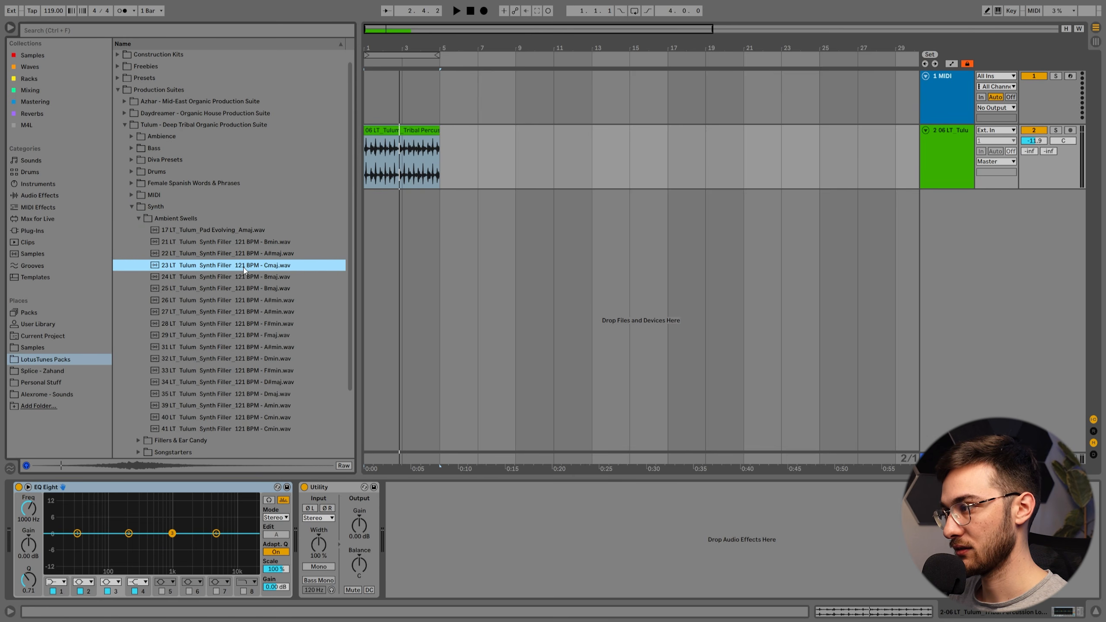
left_click_drag(242, 266, 393, 194)
left_click(926, 195)
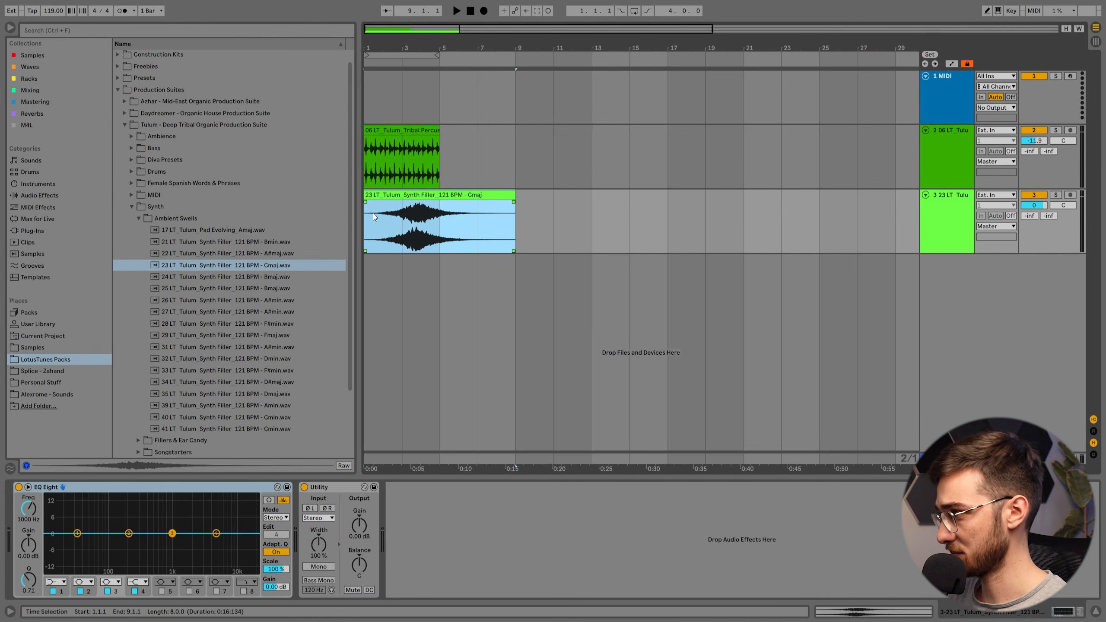
- Duplicate the percussion loop once and loop playback over the eight bars of the synth filler clip
left_click(424, 131)
key("ctrl+d")
left_click(481, 195)
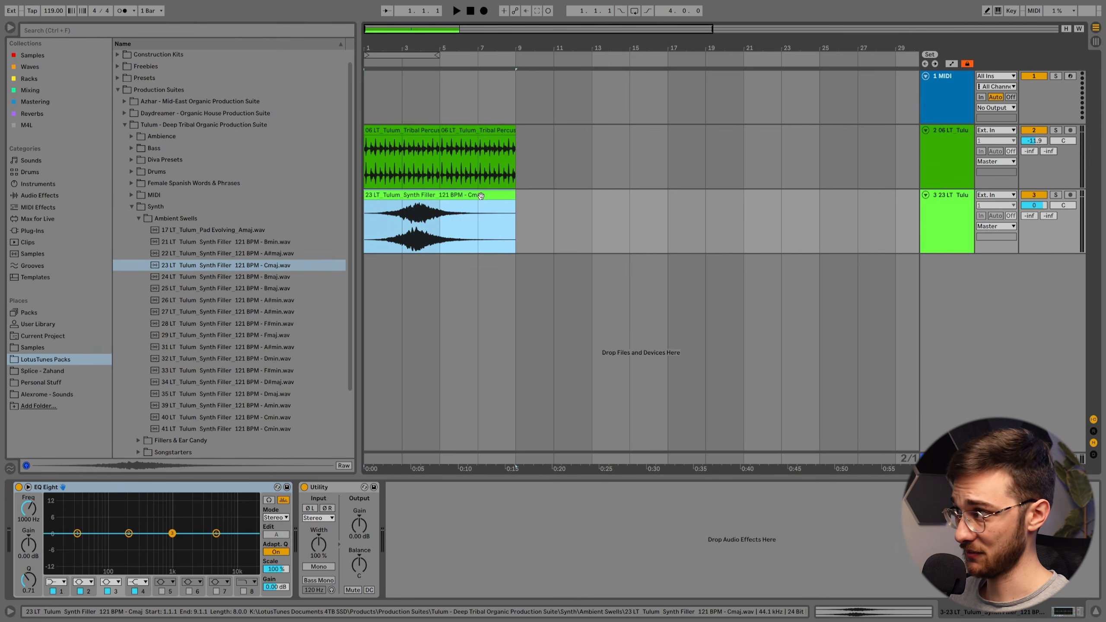
key("ctrl+l")
- Lower the synth filler track's volume to -12.6 dB and audition it with the percussion
left_click_drag(1034, 205, 1034, 226)
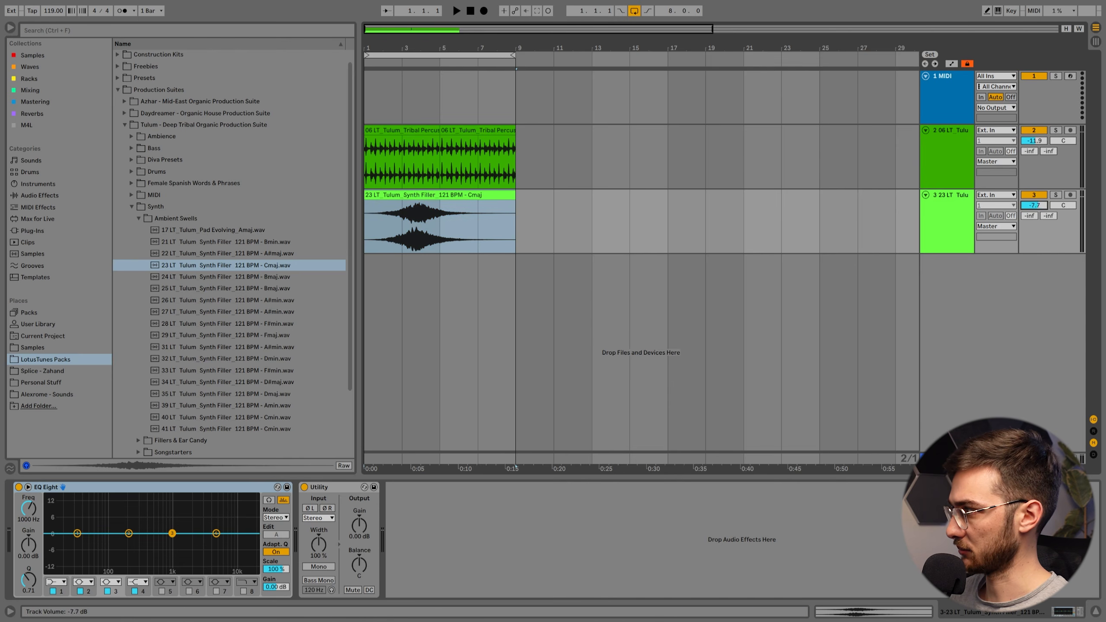
key("space")
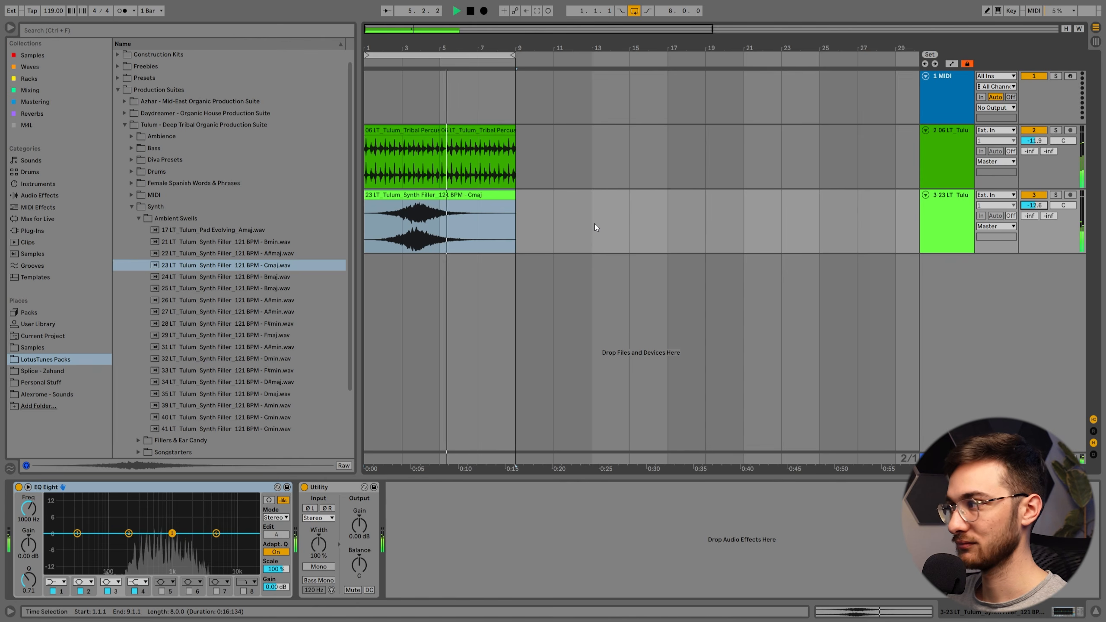
key("space")
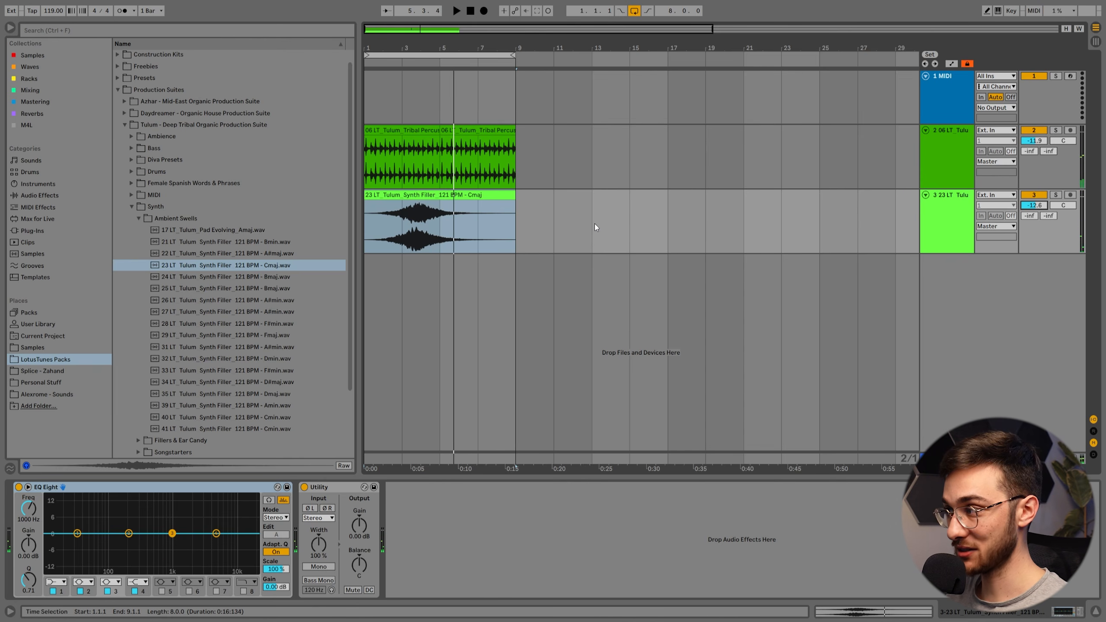
- Split out the half-bar slice of the synth filler from 4.3 to 5.1 and move it to the start of bar 1
left_click(427, 193)
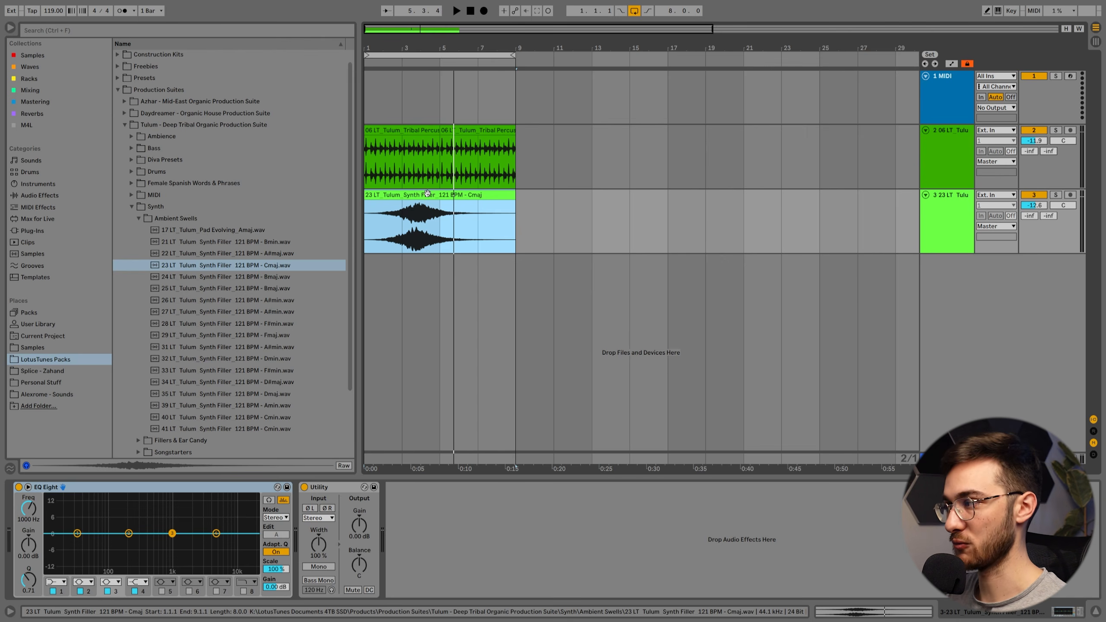
left_click(559, 231)
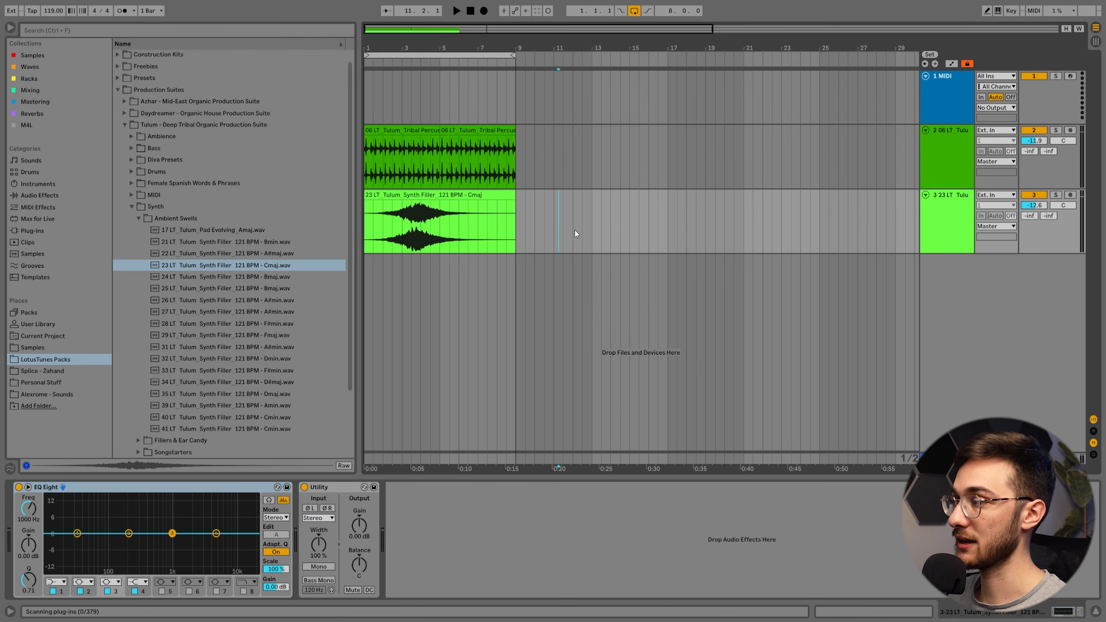
left_click(431, 223)
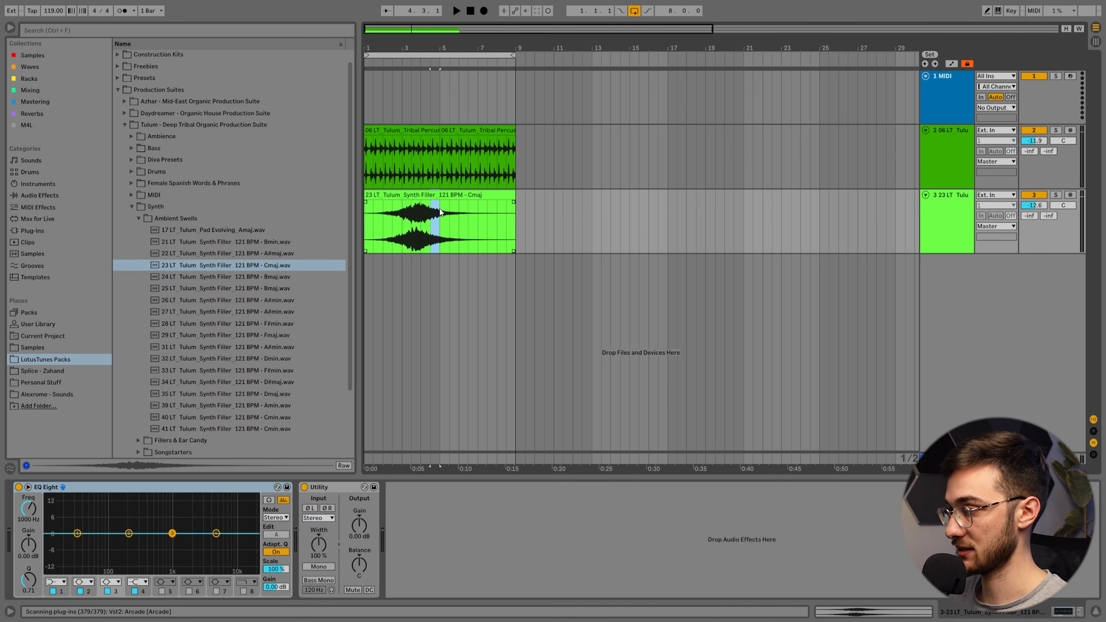
key("ctrl+e")
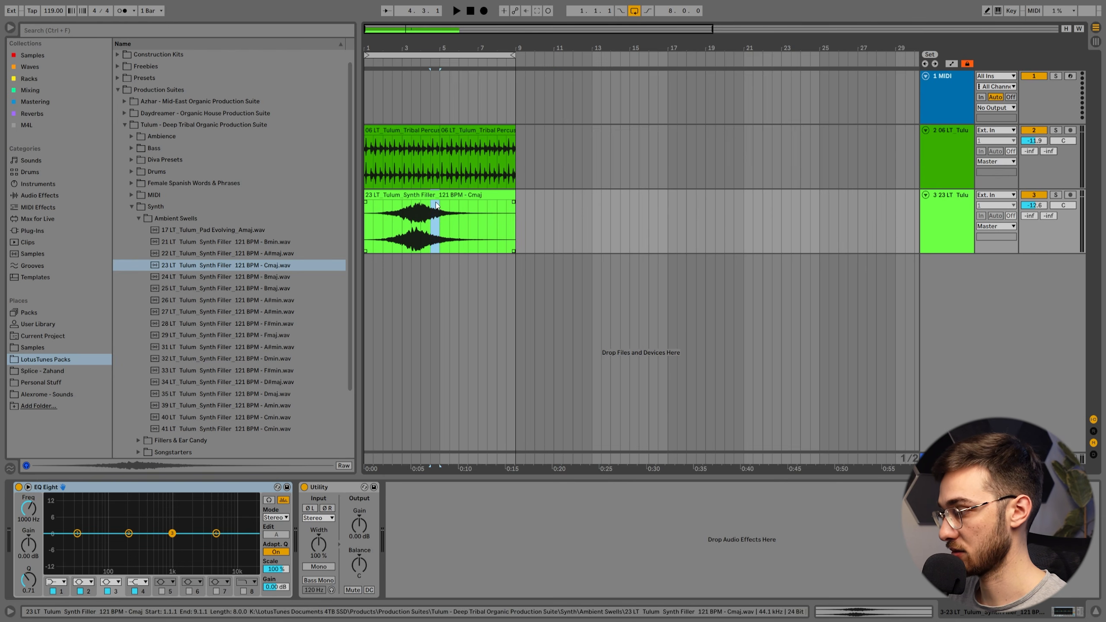
left_click(436, 197)
left_click_drag(435, 197, 367, 194)
- Duplicate the half-bar synth slice until the copies fill all eight bars, and audition the chopped pattern
key("ctrl+d")
key("ctrl+d")
key("ctrl+d")
key("ctrl+d")
key("ctrl+d")
key("ctrl+d")
key("ctrl+d")
key("ctrl+d")
key("ctrl+d")
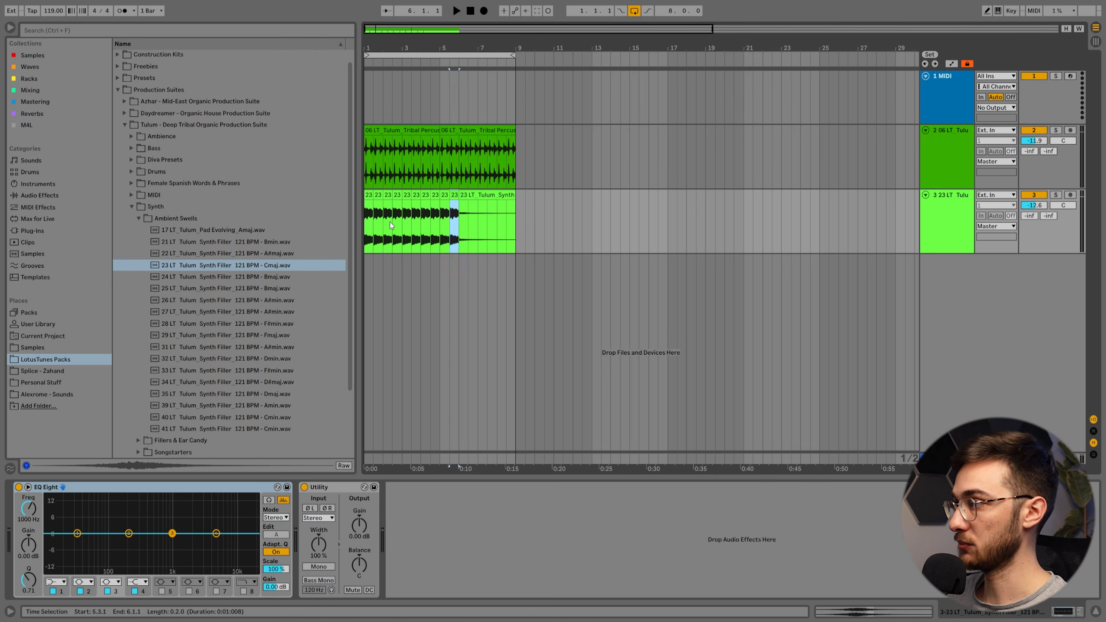
key("ctrl+d")
key("ctrl+d")
key("ctrl+d")
key("ctrl+d")
key("ctrl+d")
key("ctrl+d")
left_click(368, 205)
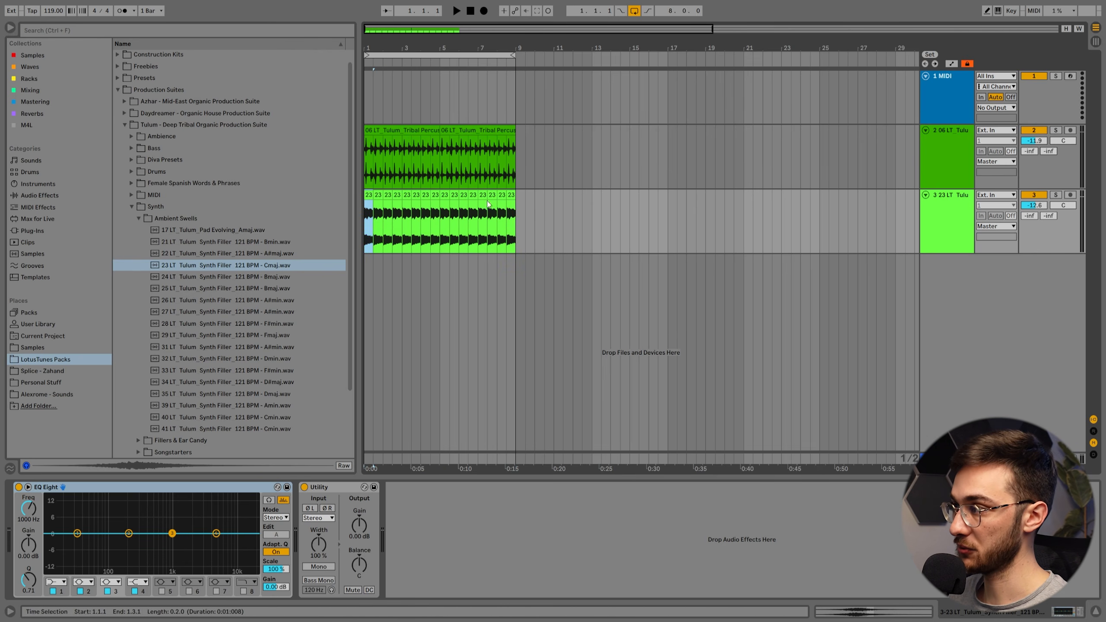
key("space")
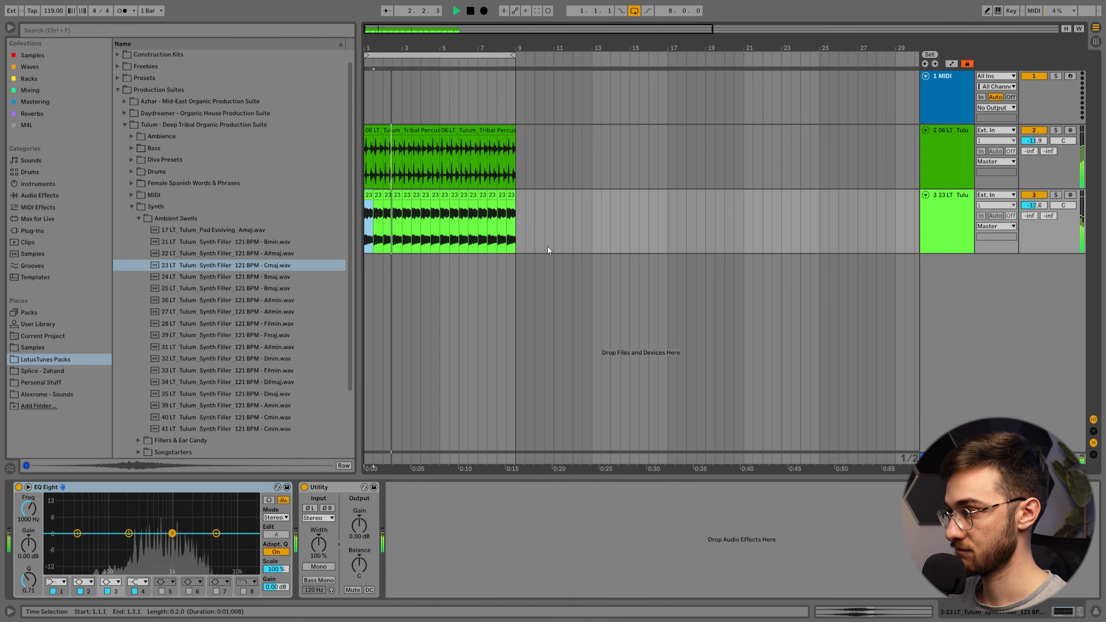
key("space")
- Slide the audio inside the first eight half-bar synth slices so they play different parts of the swell
left_click_drag(375, 48, 374, 88)
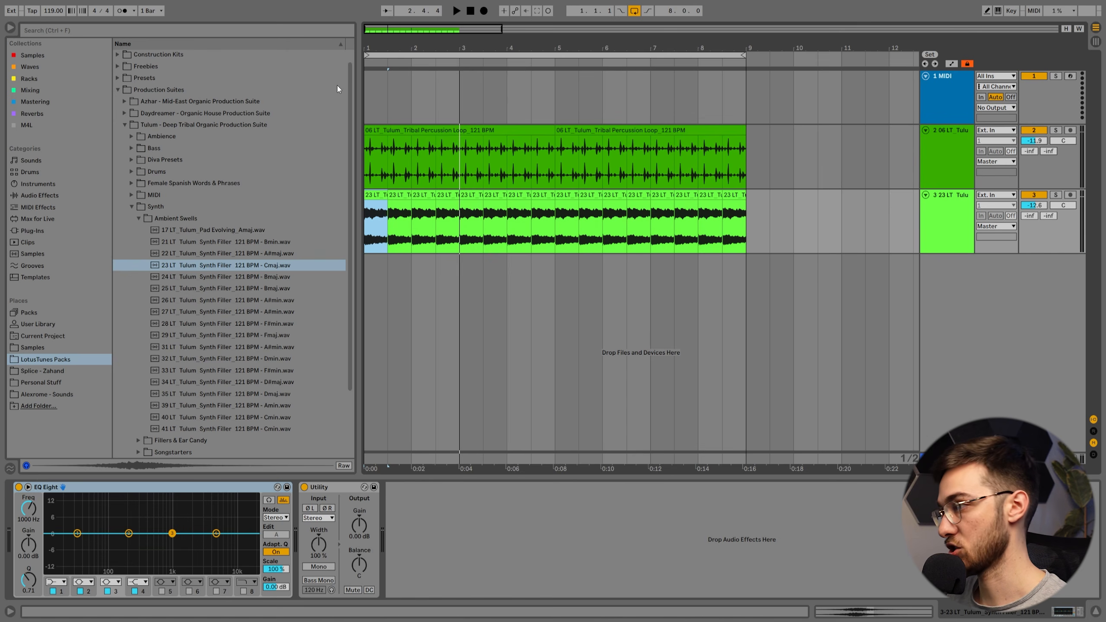
left_click(383, 216)
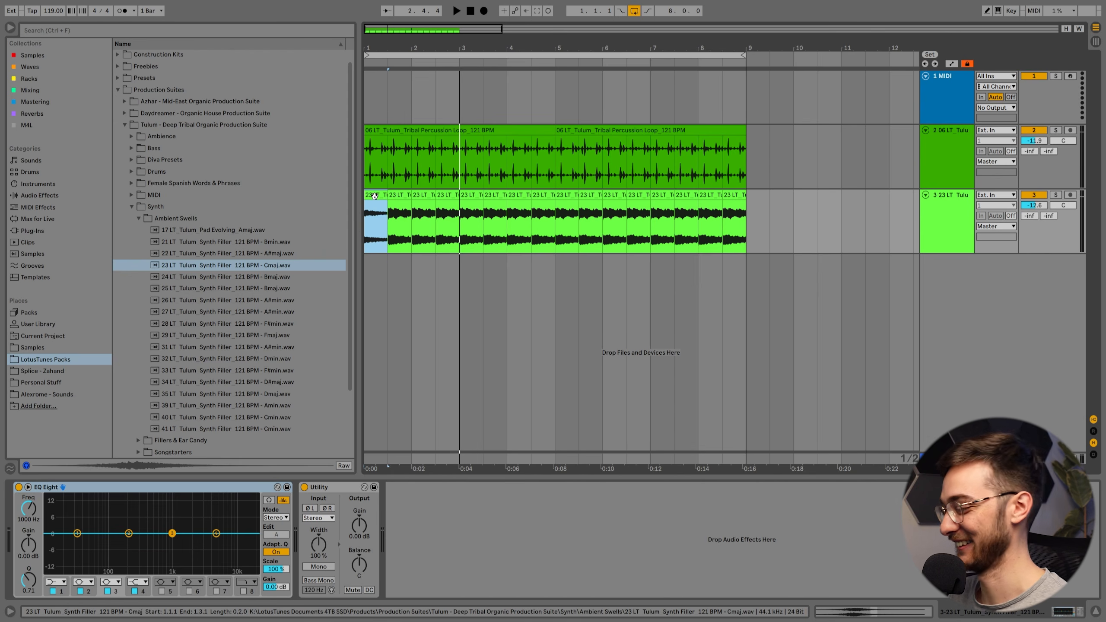
left_click(390, 223)
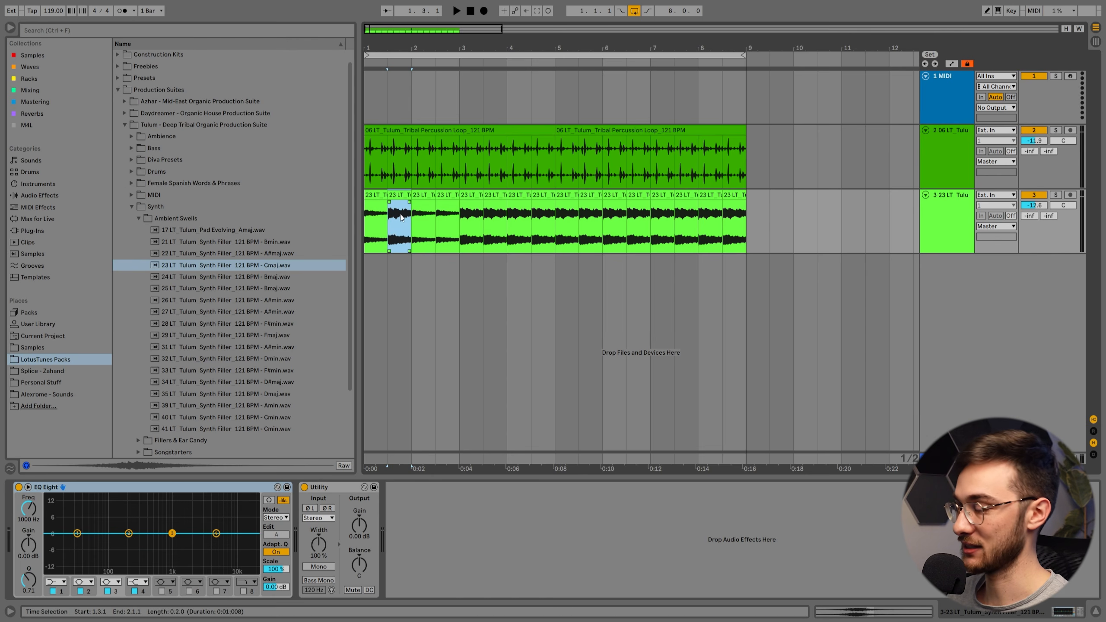
left_click_drag(400, 215, 419, 225)
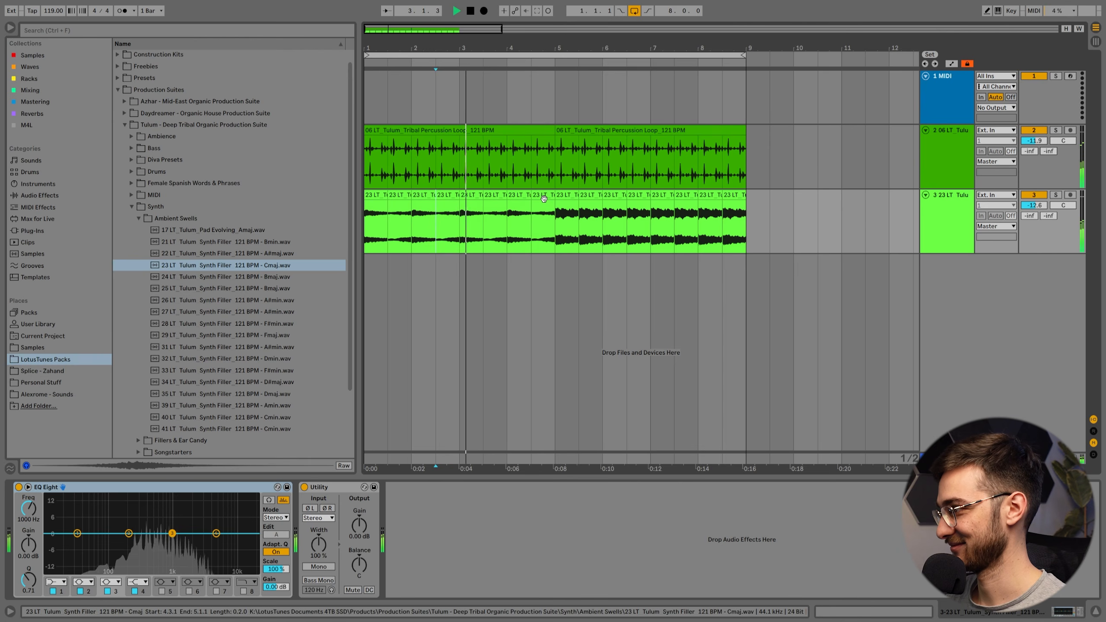
- Adjust the audio section played by the synth slice from 4.3 to 5.1 and audition the change
left_click(544, 209)
left_click(521, 196)
key("space")
left_click(544, 213, "shift")
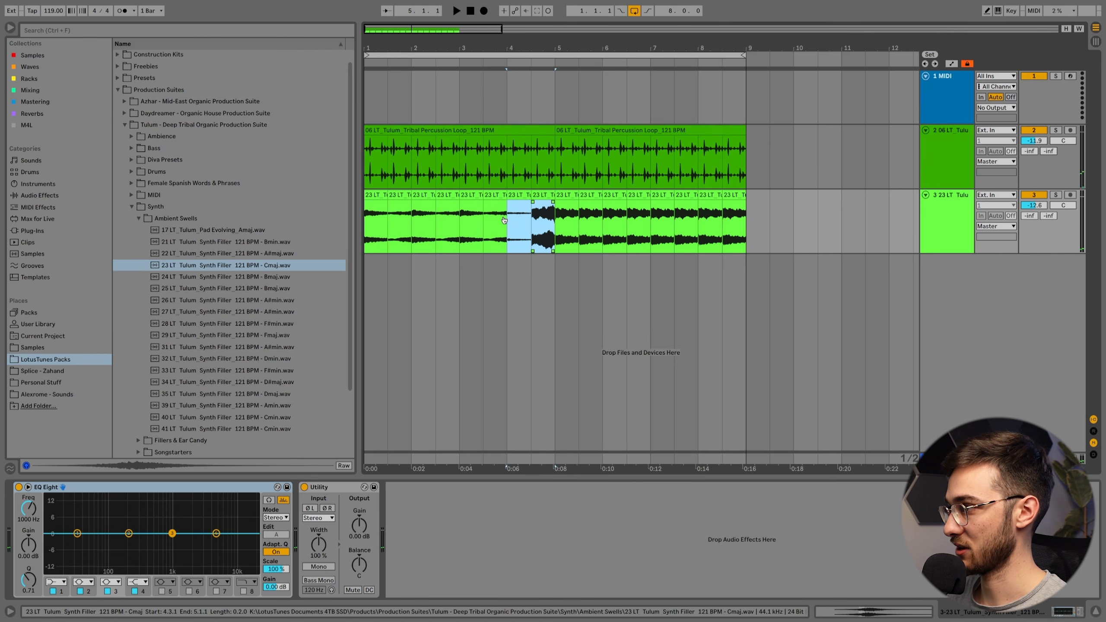
key("space")
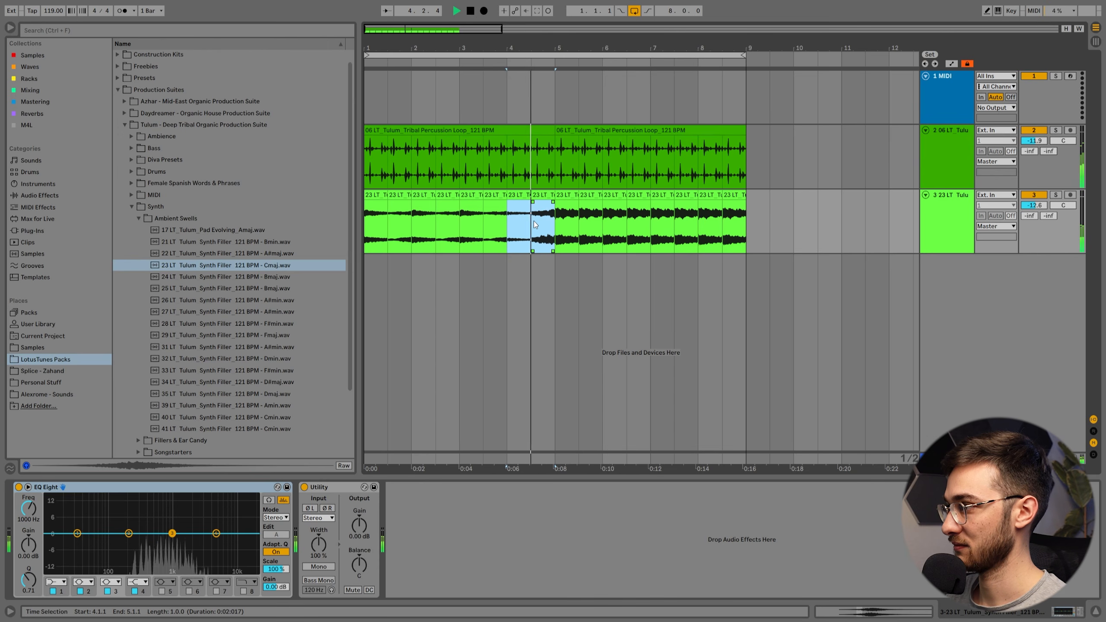
left_click(543, 196)
key("space")
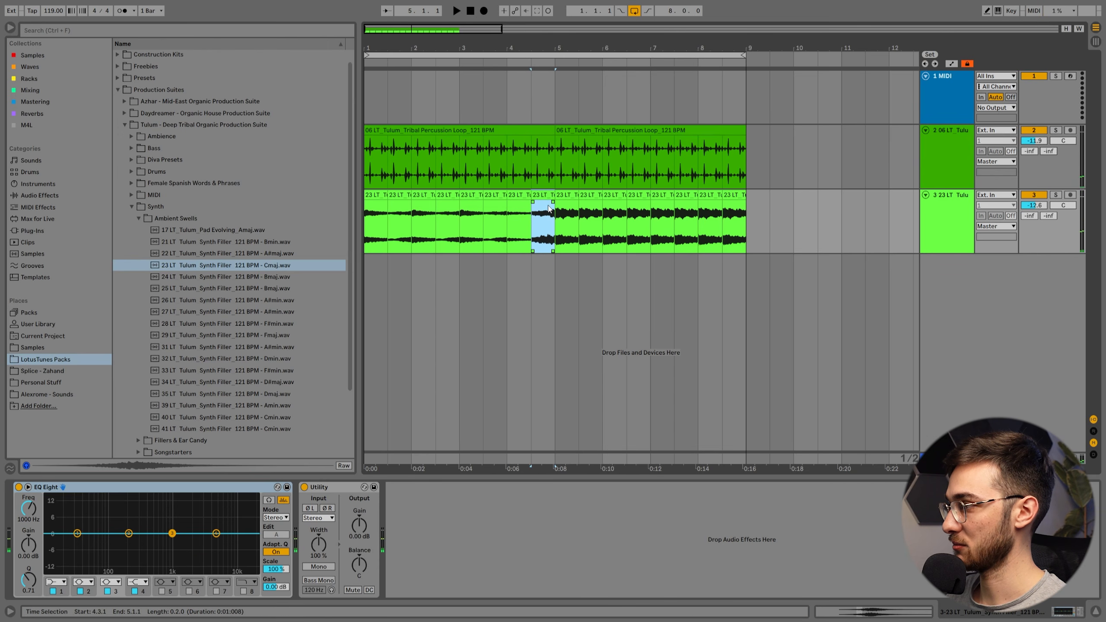
- Duplicate the first half-bar synth slice repeatedly during playback, replacing all following slices up to bar 9
left_click(381, 211)
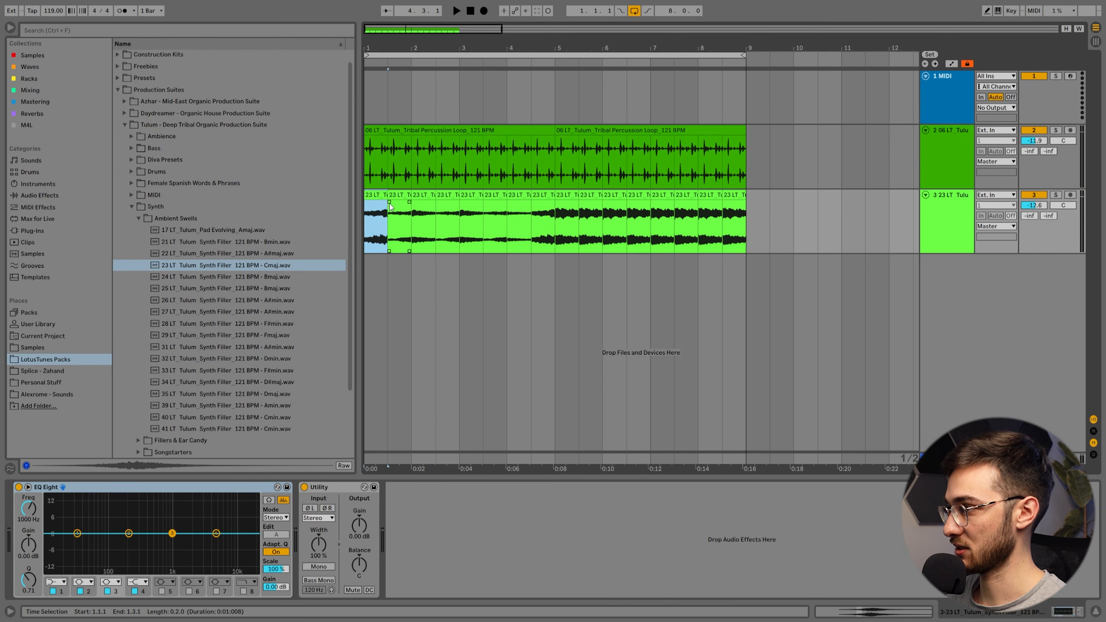
key("space")
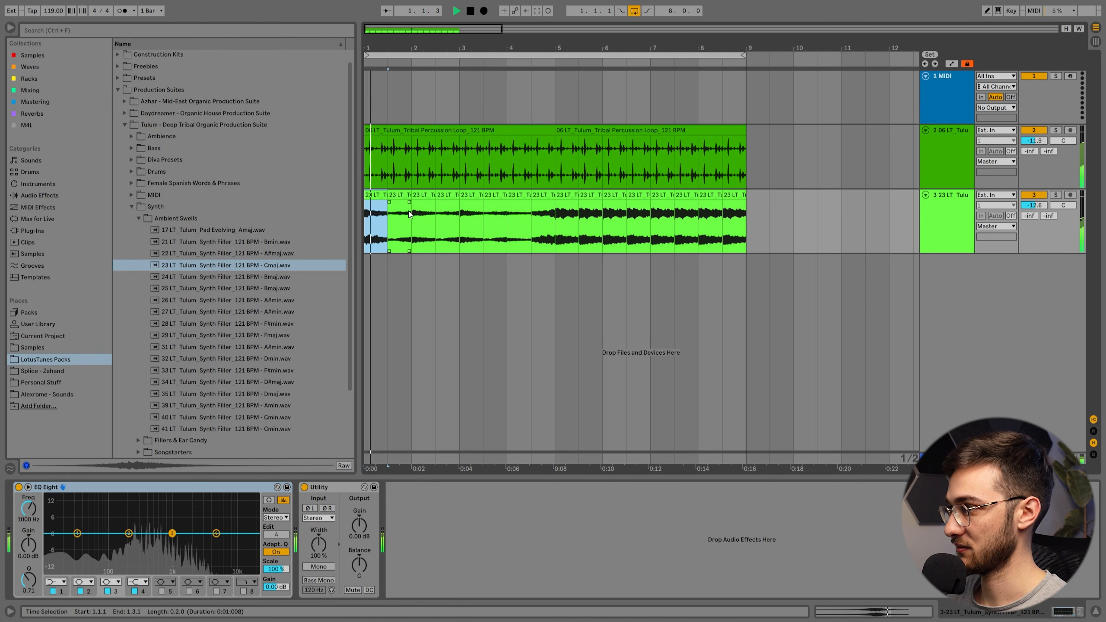
key("Right")
key("Right")
key("Right")
key("Right")
key("ctrl+d")
key("ctrl+d")
key("ctrl+d")
key("ctrl+d")
key("ctrl+d")
key("ctrl+d")
key("ctrl+d")
key("ctrl+d")
key("ctrl+d")
key("ctrl+d")
key("ctrl+d")
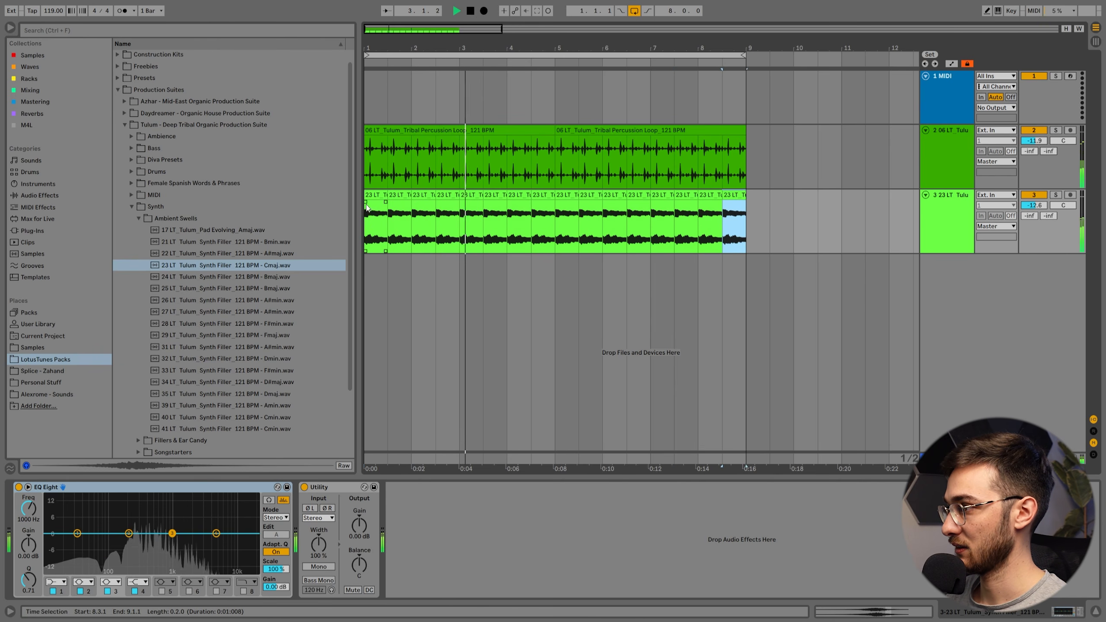
- Play the arrangement from the first synth slice to audition the repeated slices over the percussion loop
key("space")
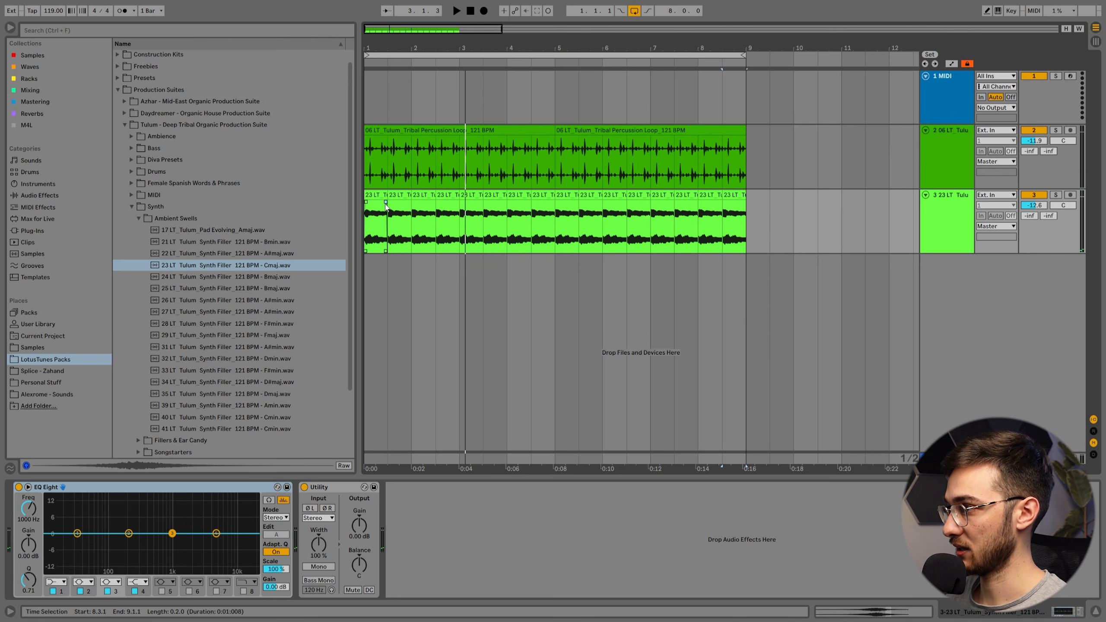
left_click(379, 199)
left_click(379, 198)
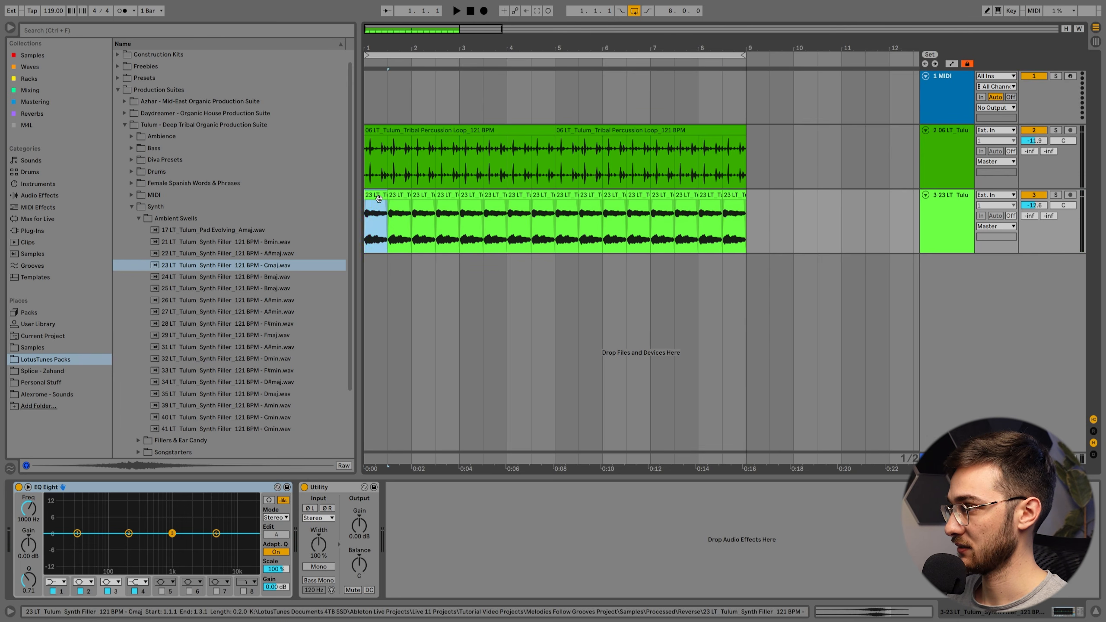
key("space")
left_click(399, 200)
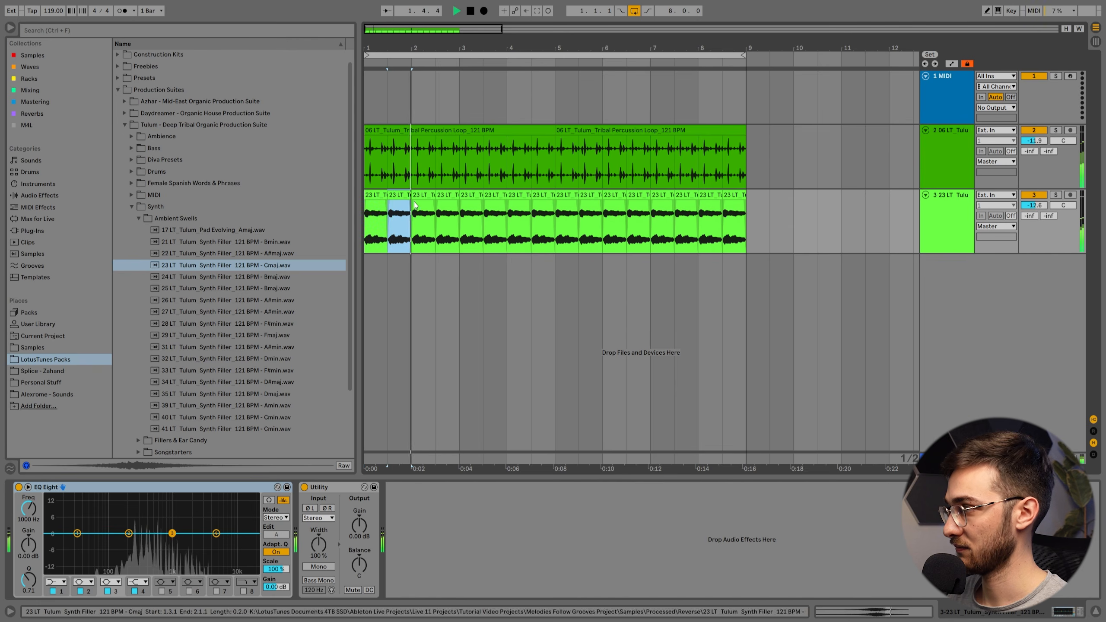
left_click(506, 151)
key("space")
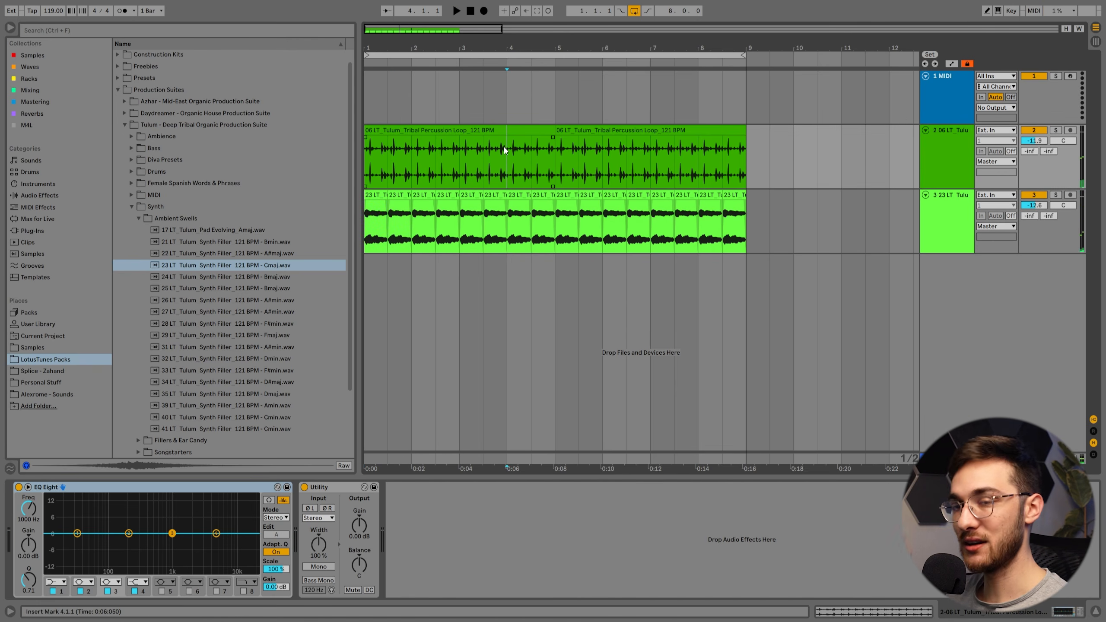
- Find the Envelope Follower among the audio effects and add it after Utility on the tribal percussion loop track
left_click(38, 195)
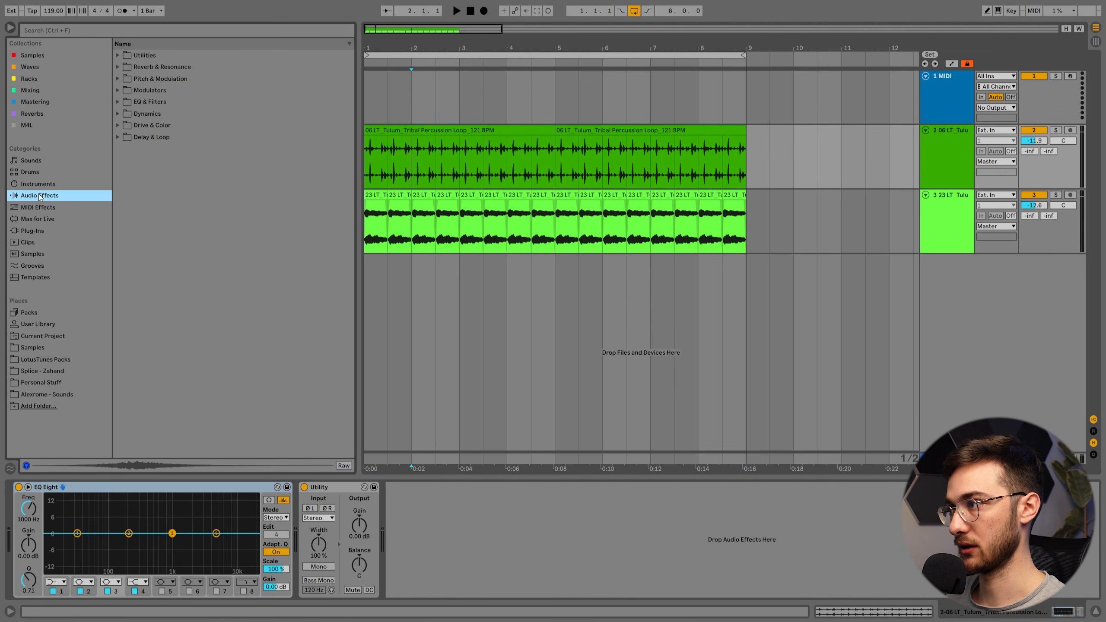
left_click(80, 29)
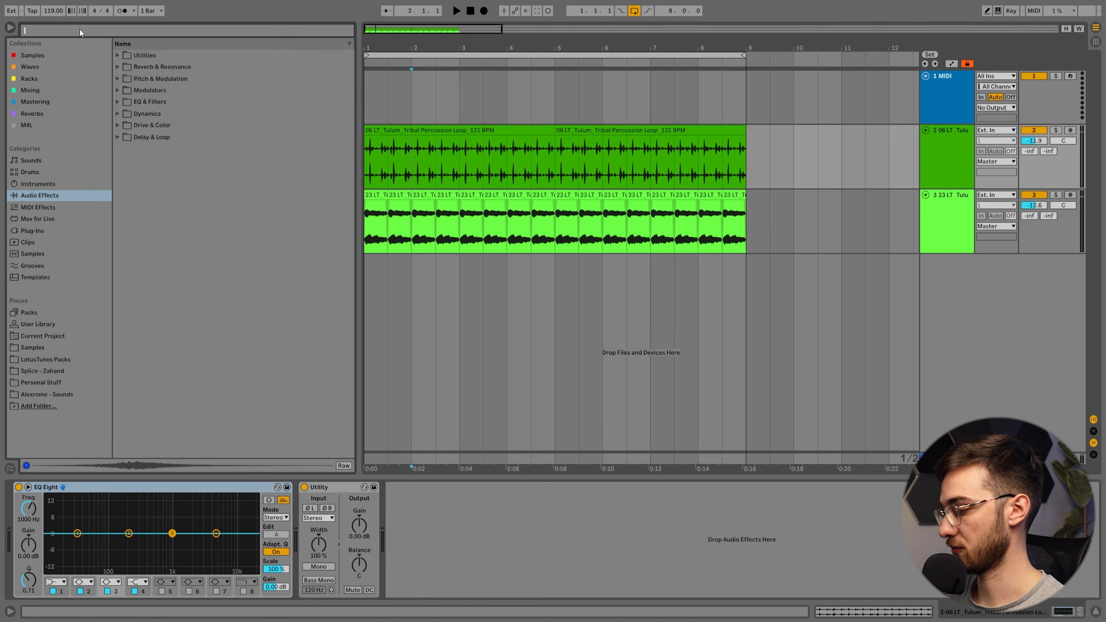
type("envelope")
left_click(119, 54)
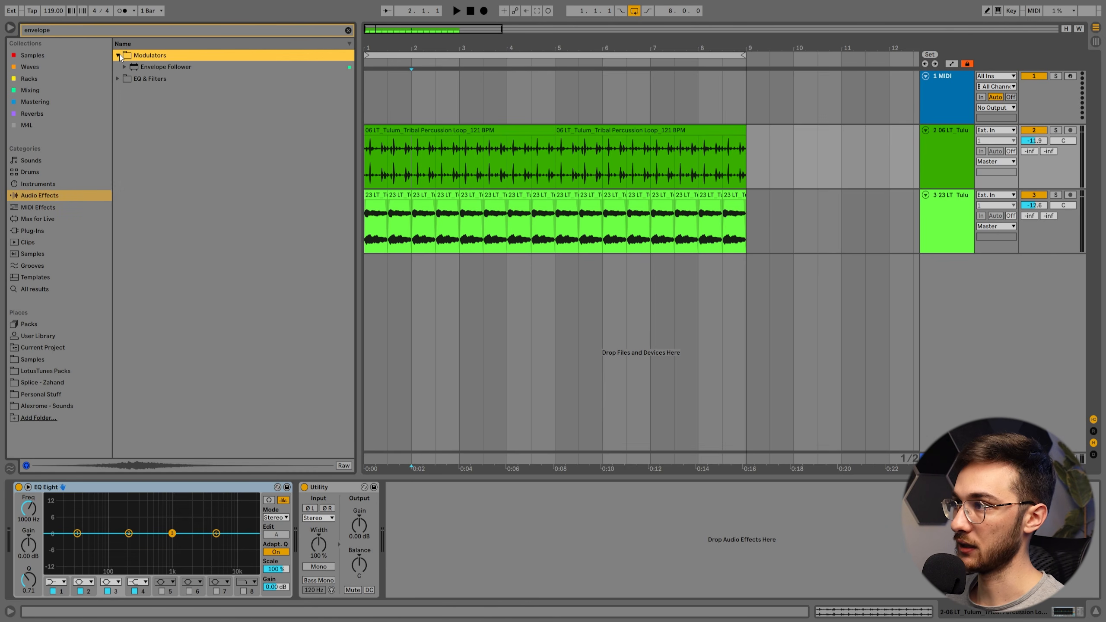
left_click(153, 67)
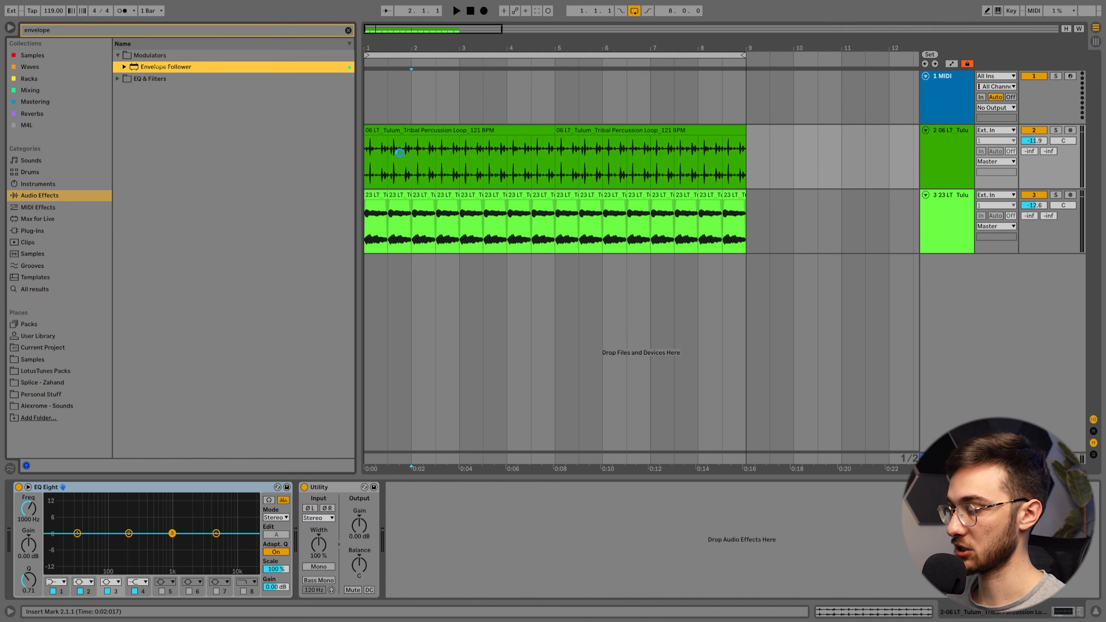
left_click_drag(400, 152, 426, 491)
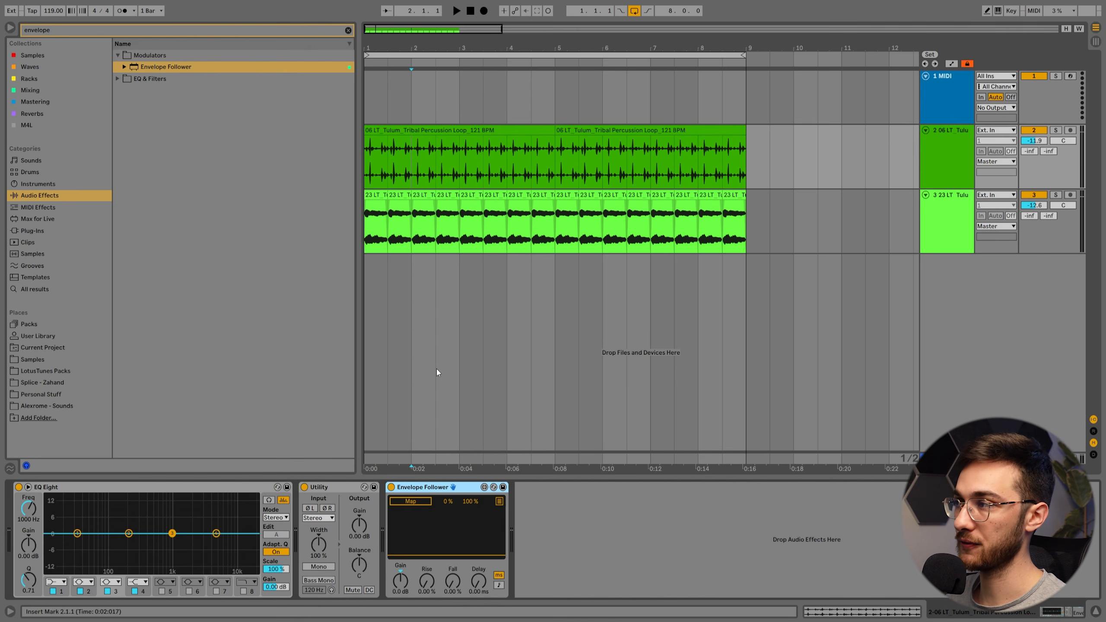
- Clear the browser search and look through the modulator devices
left_click(348, 30)
left_click(150, 126)
left_click(153, 114)
left_click(160, 103)
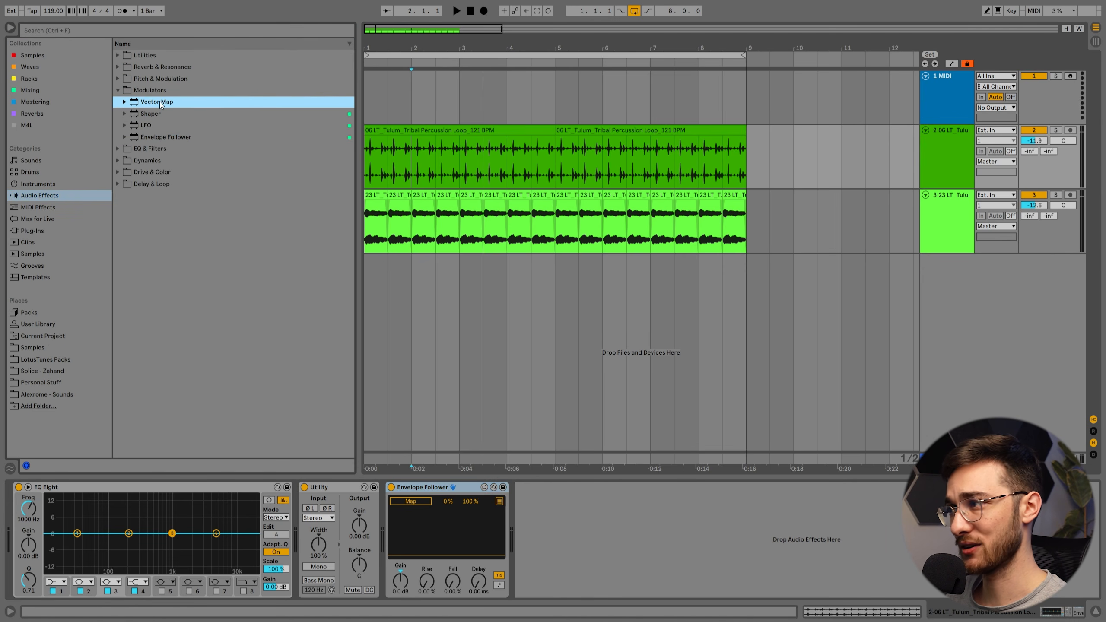
- Play the percussion loop from its start and examine how the Envelope Follower traces its level
left_click(405, 167)
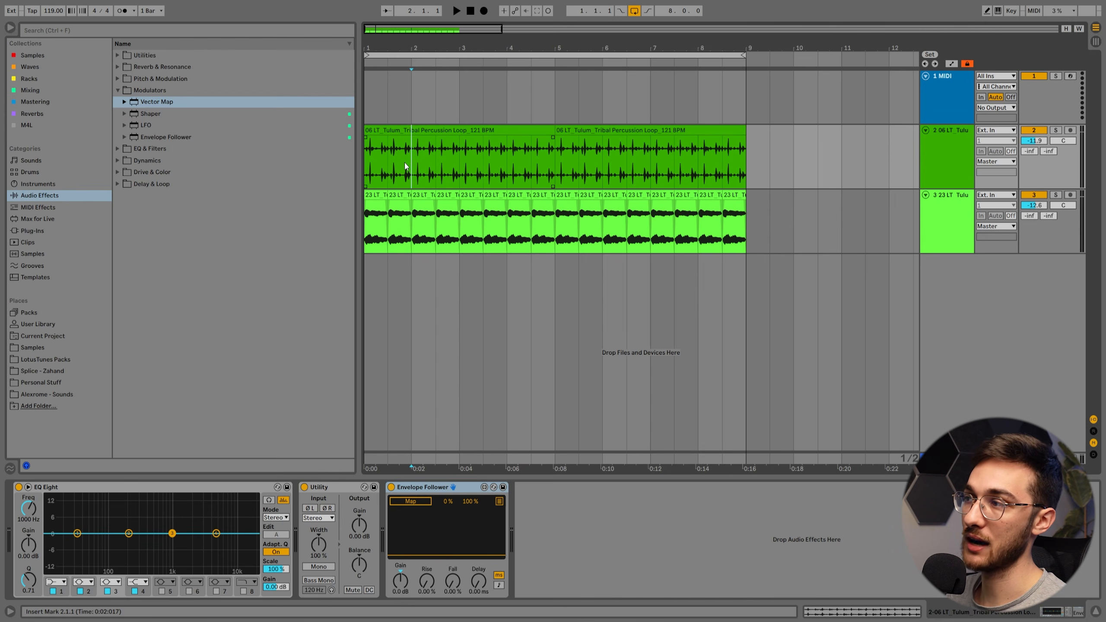
key("Right")
left_click(381, 130)
key("space")
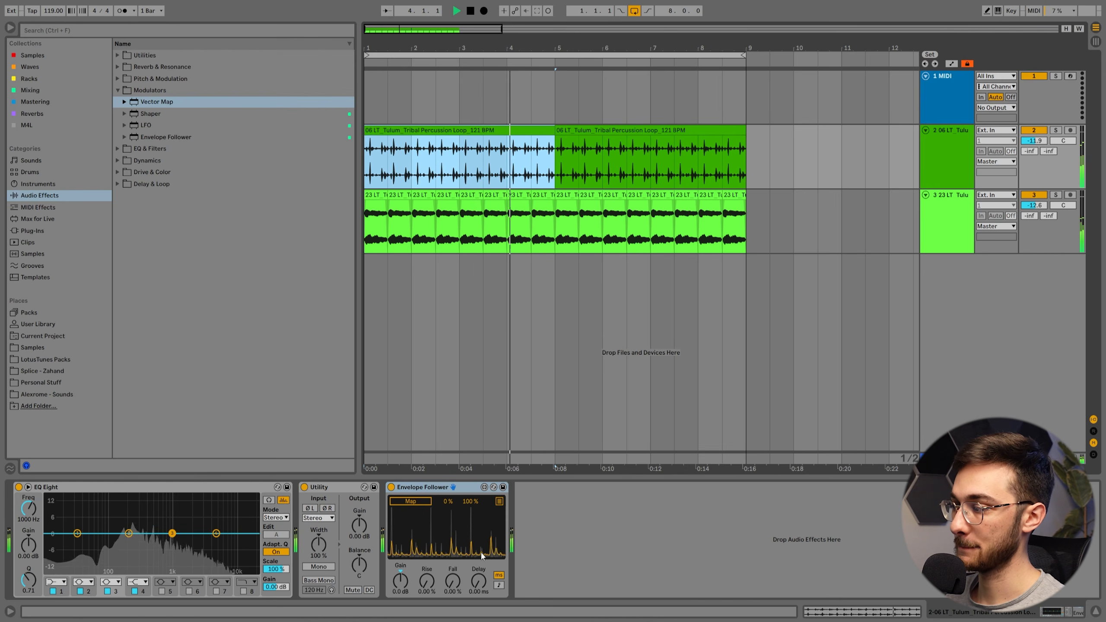
key("space")
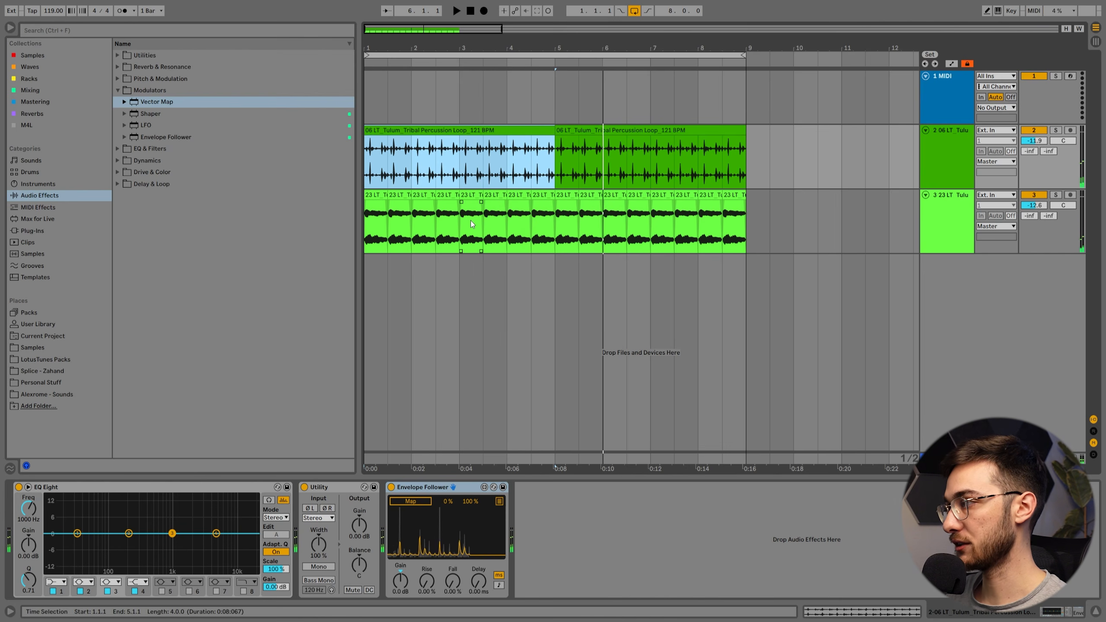
- Search the audio effects for Utility and add a second one at the end of the synth track's device chain
left_click(468, 223)
left_click(462, 200)
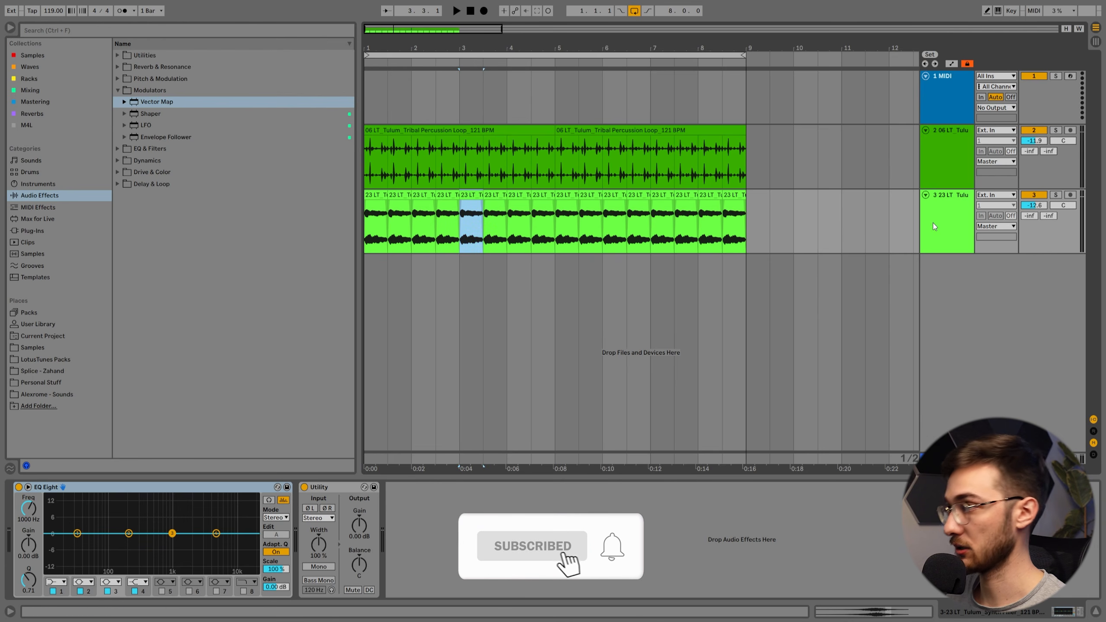
left_click(336, 495)
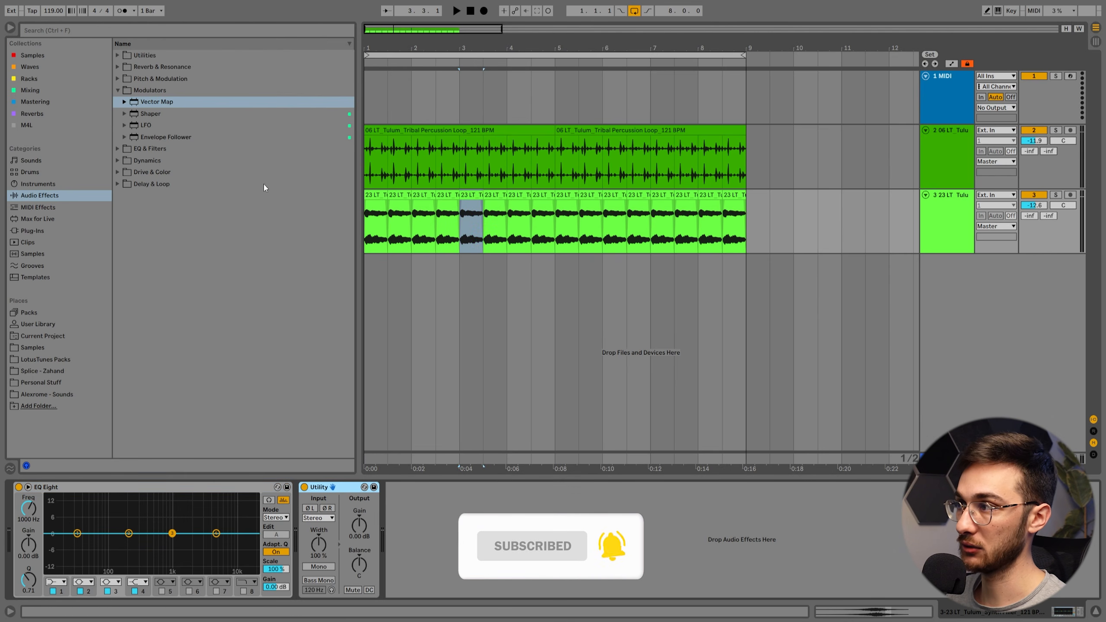
left_click(43, 32)
type("util")
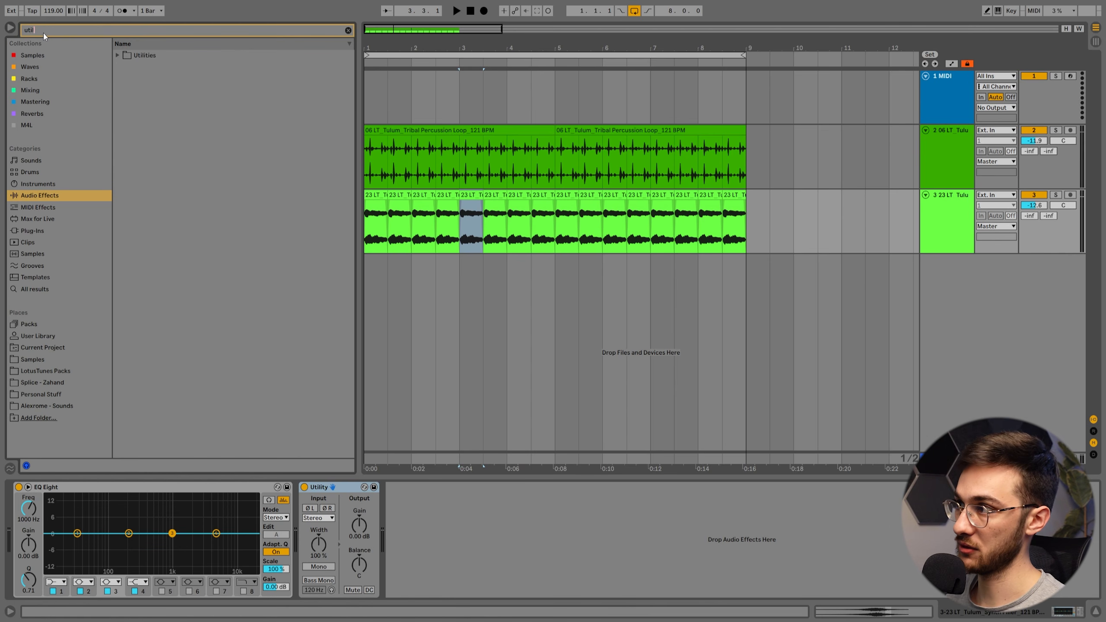
left_click_drag(148, 66, 463, 244)
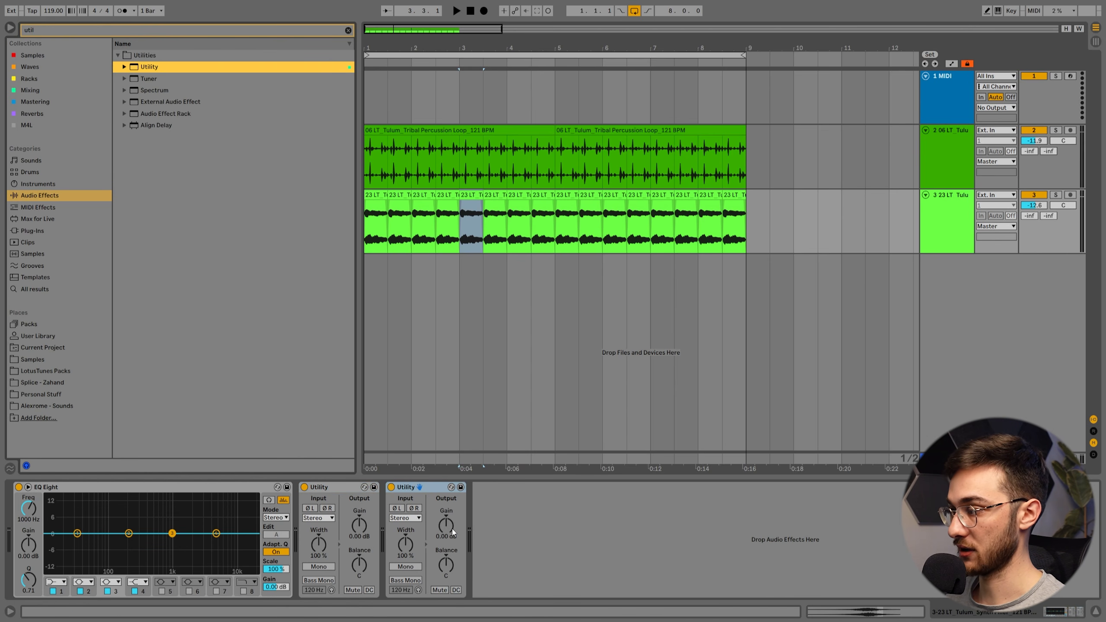
- Map the percussion track's Envelope Follower to the output gain of the second Utility on the synth track
left_click(437, 131)
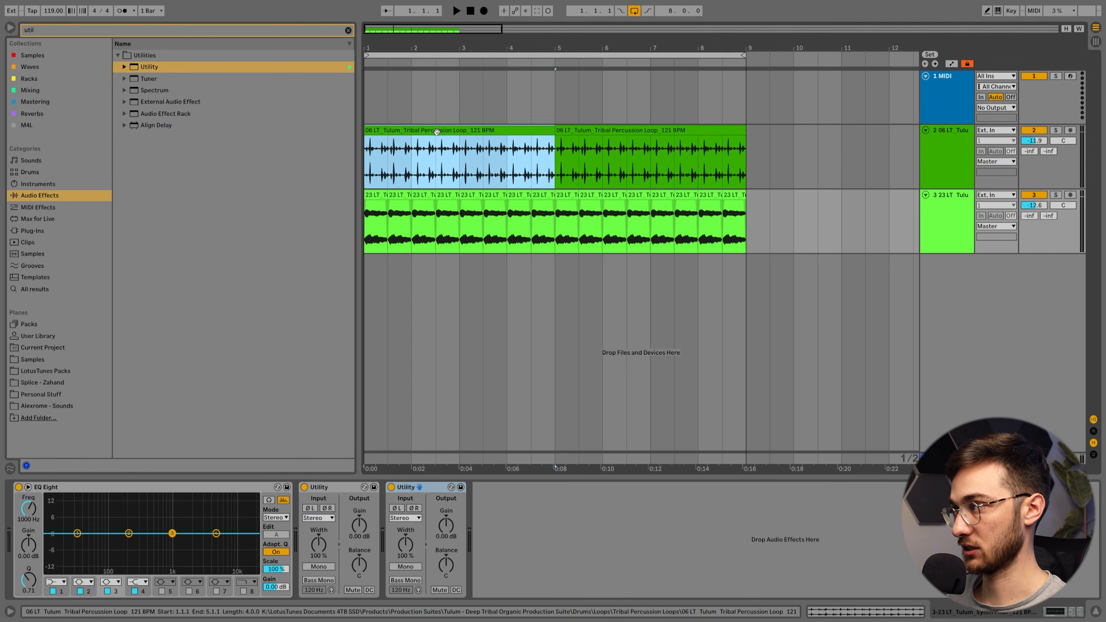
left_click(417, 500)
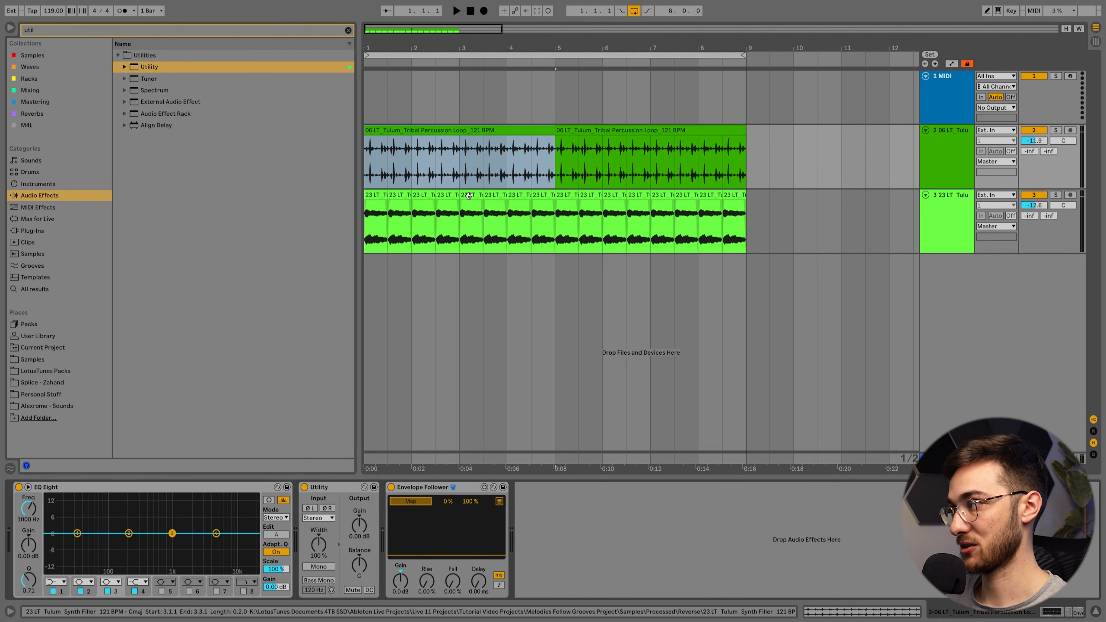
left_click(468, 196)
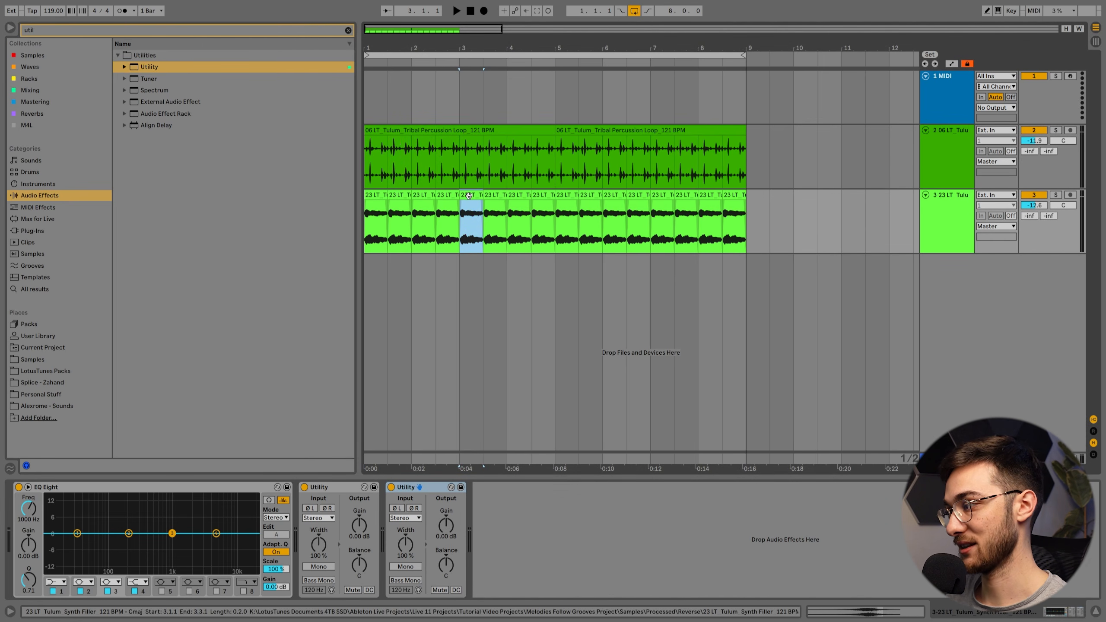
left_click(446, 526)
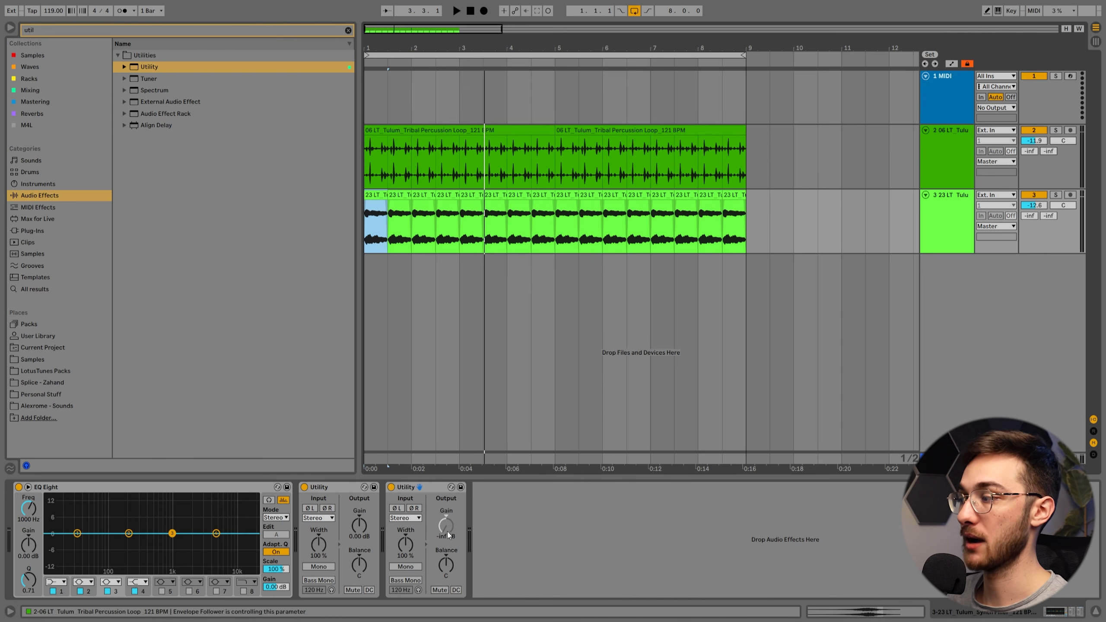
- Set the Envelope Follower's fall to 70.1% and gain to 4.9 dB during playback, and the synth track's volume to -9.7 dB
left_click(396, 146)
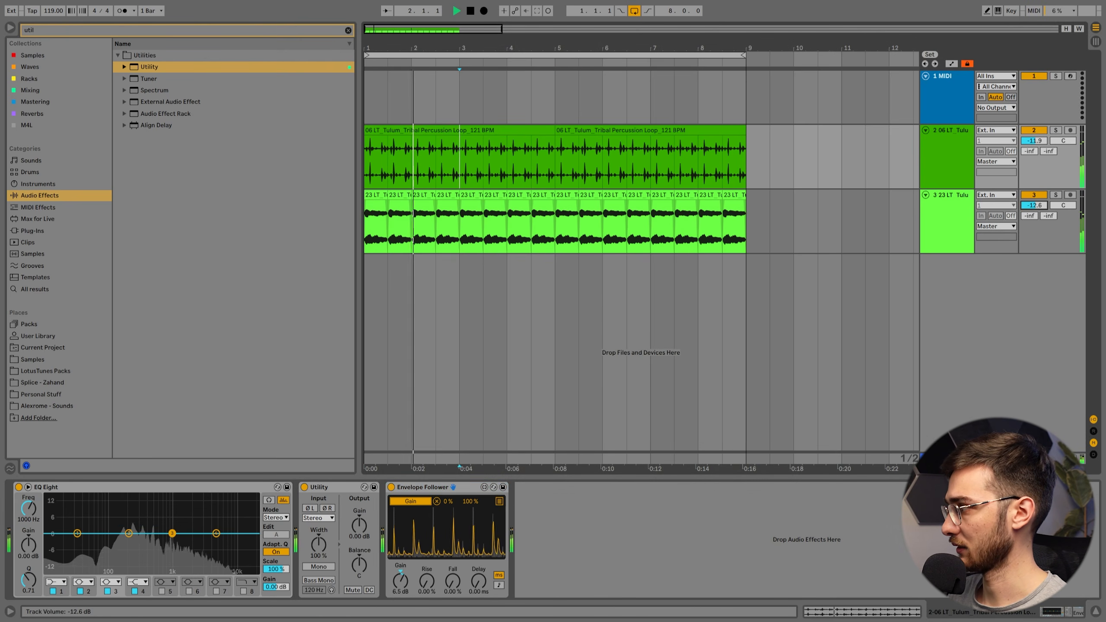
left_click_drag(453, 582, 453, 550)
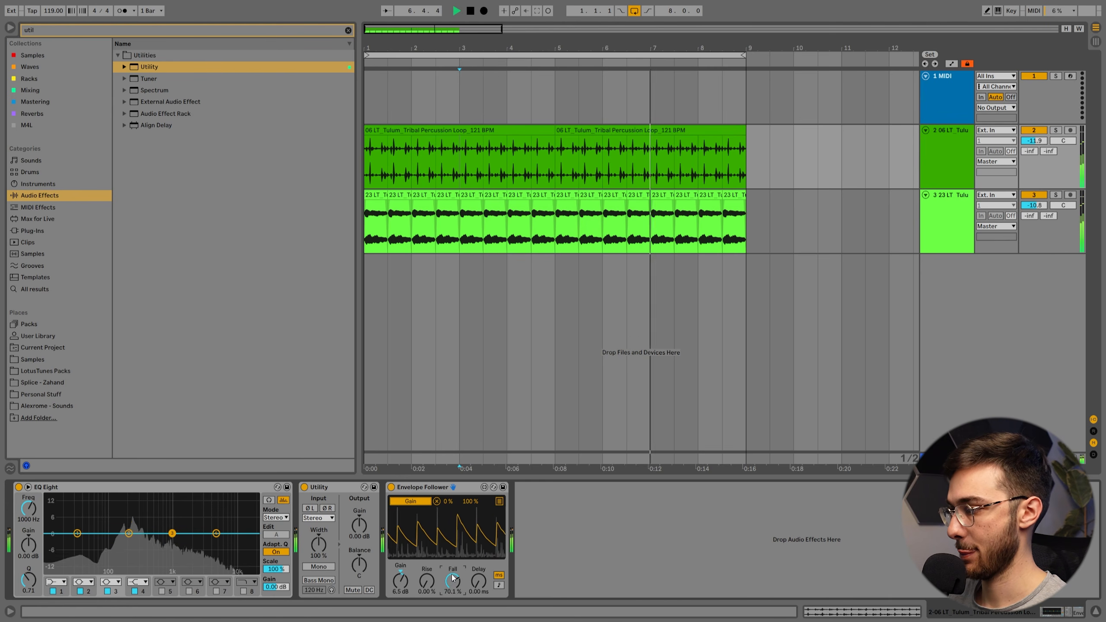
left_click_drag(399, 584, 399, 582)
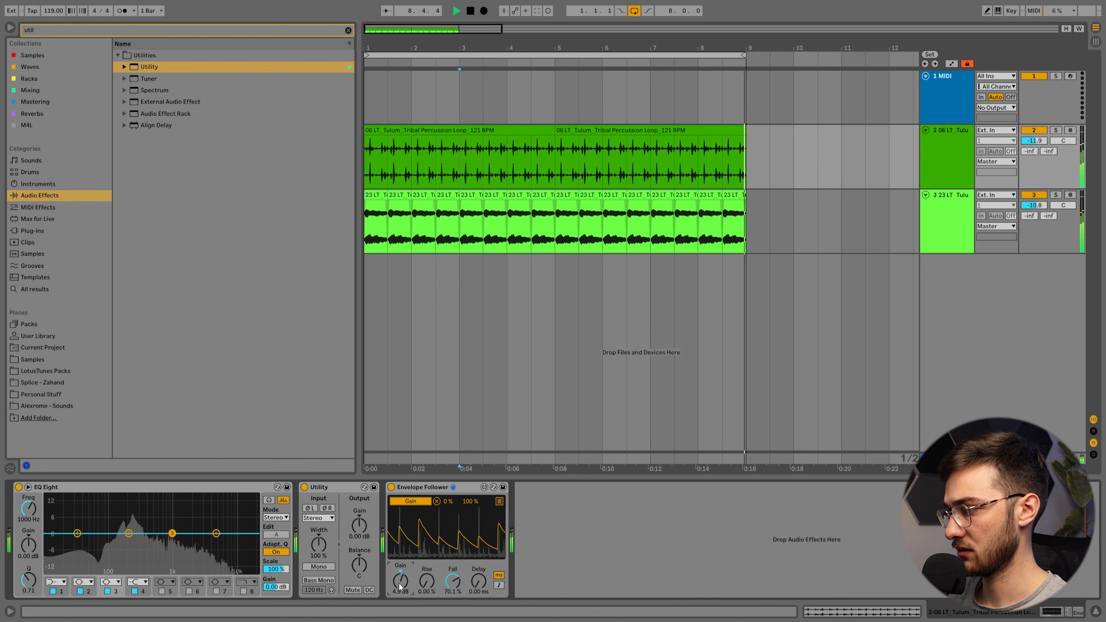
left_click_drag(1033, 206, 1034, 203)
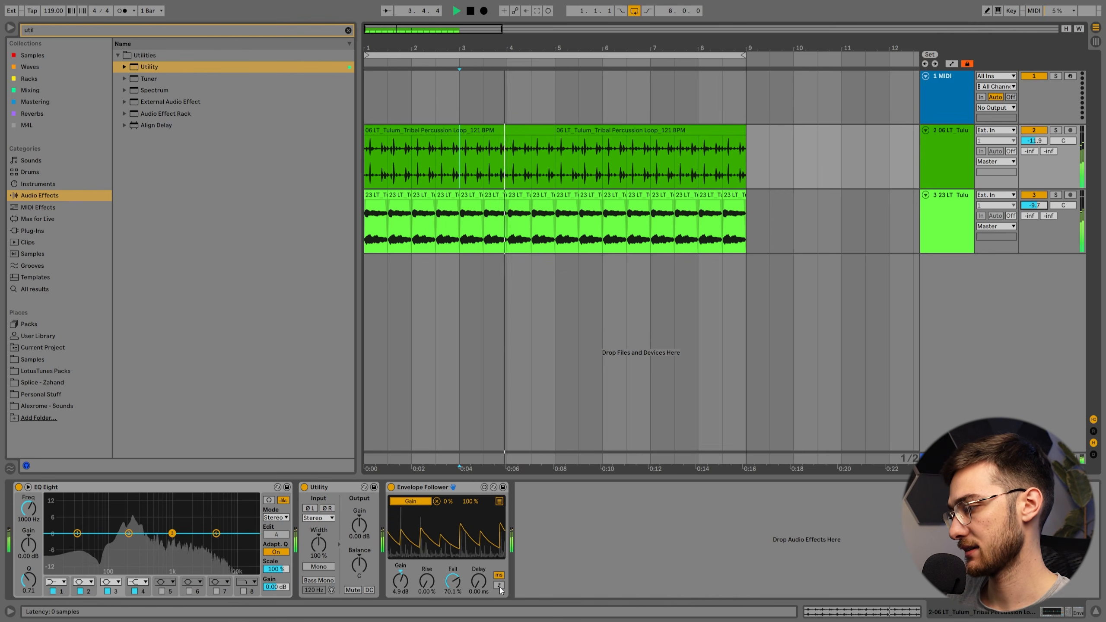
- Audition Envelope Follower delays of 205 ms and tempo-synced 1/16, and settle on a synced delay of 1/4
mouse_move(485, 581)
left_mouse_down()
mouse_move(483, 566)
mouse_move(482, 582)
left_mouse_up()
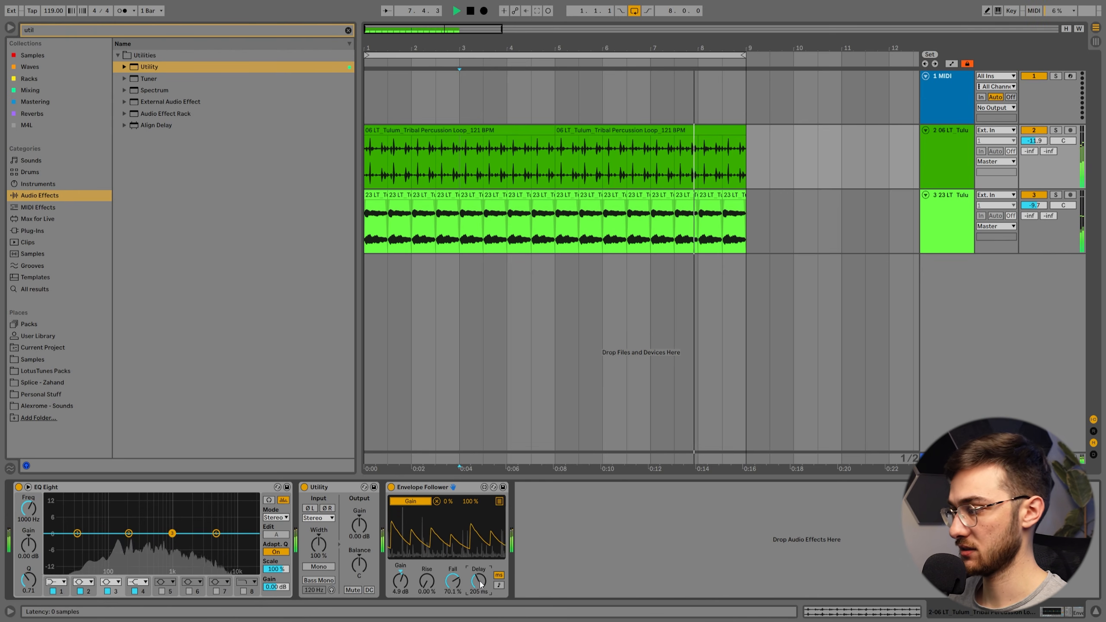
left_click(500, 586)
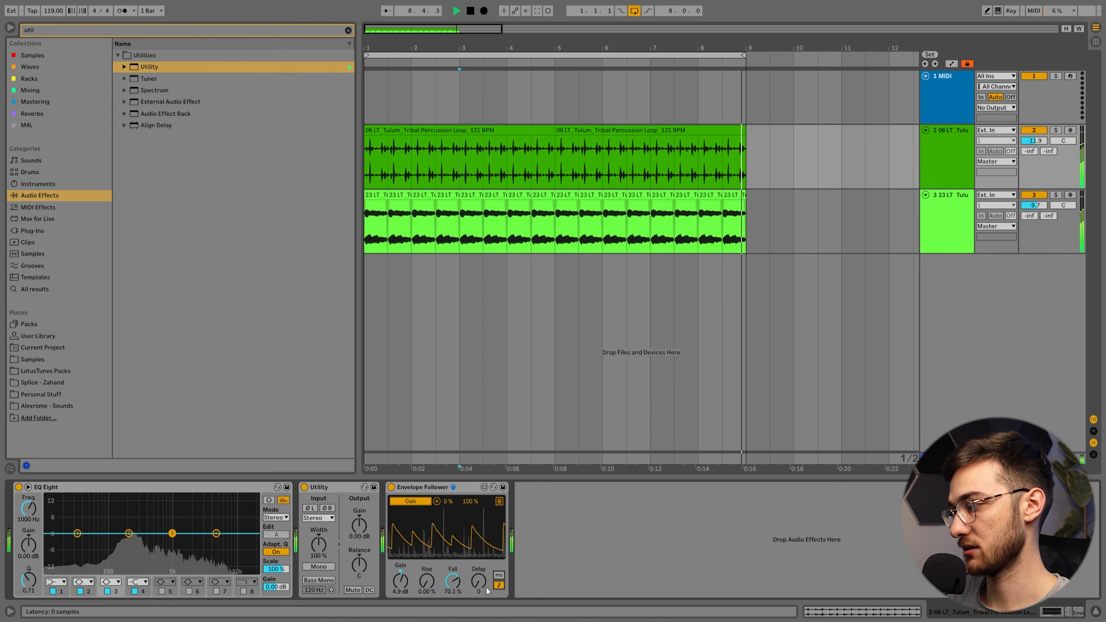
left_click_drag(482, 584, 482, 576)
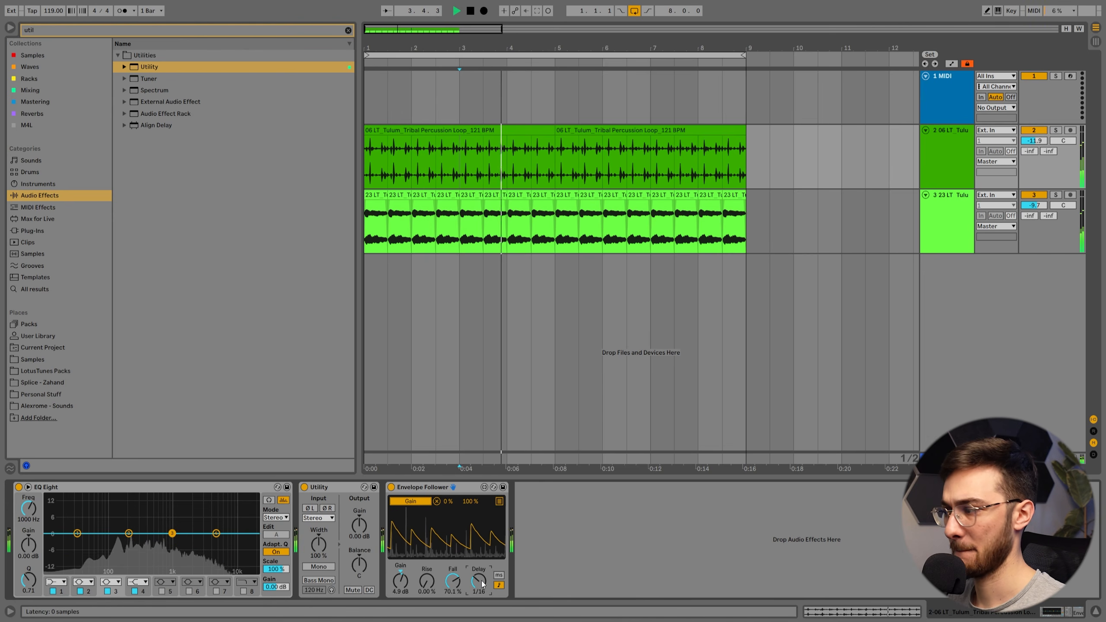
left_click_drag(482, 584, 482, 573)
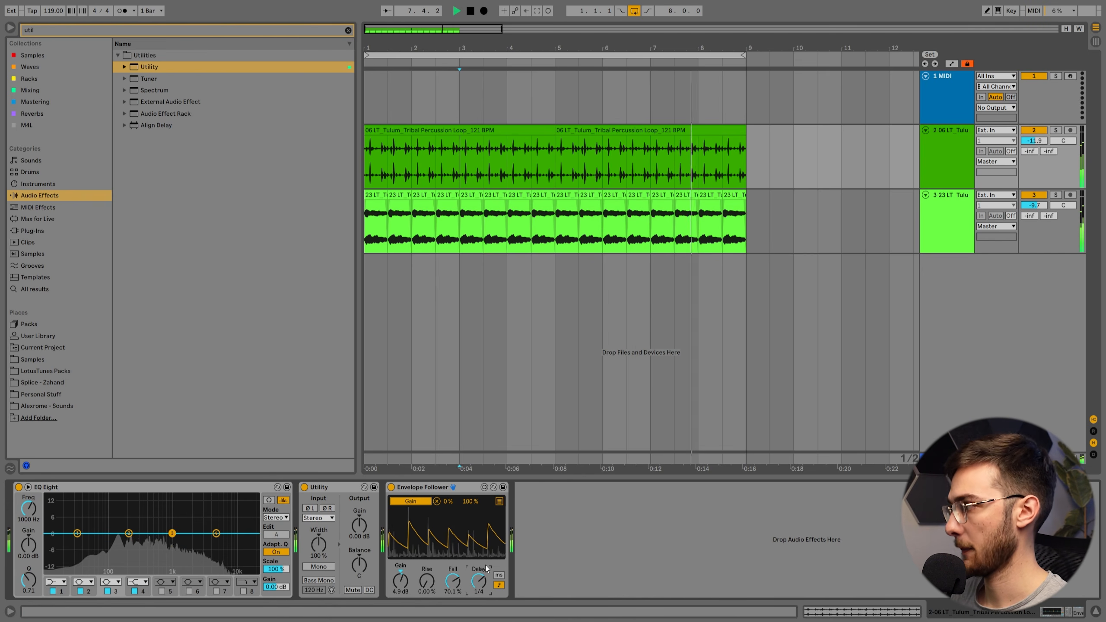
key("space")
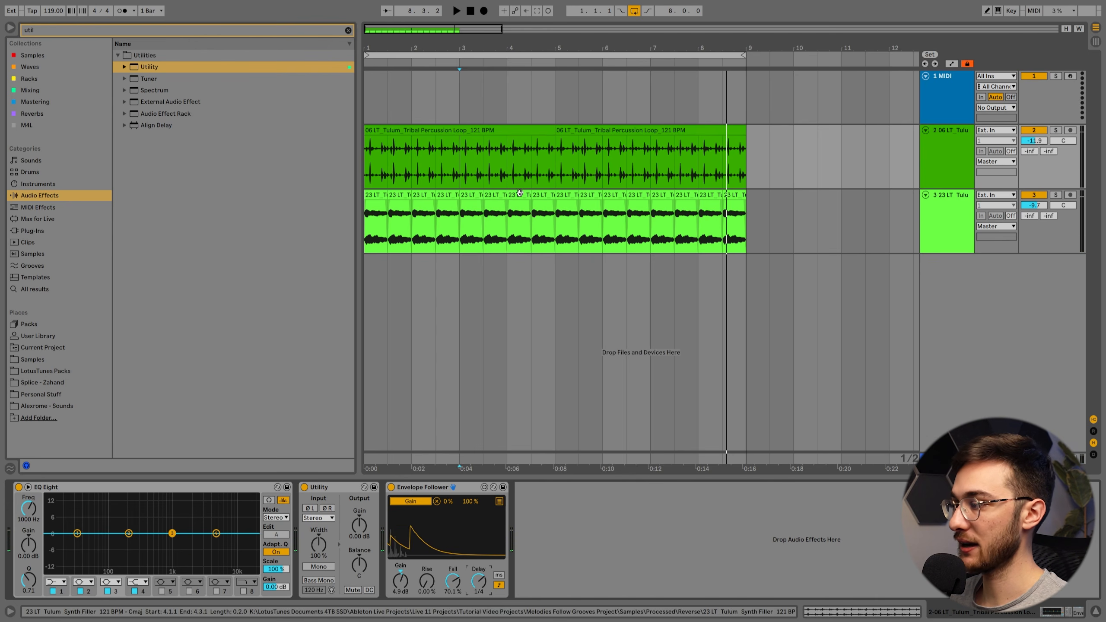
- Add an audio track below the synth track, set its input to the synth track post mixer, and arm it for recording
left_click(966, 237)
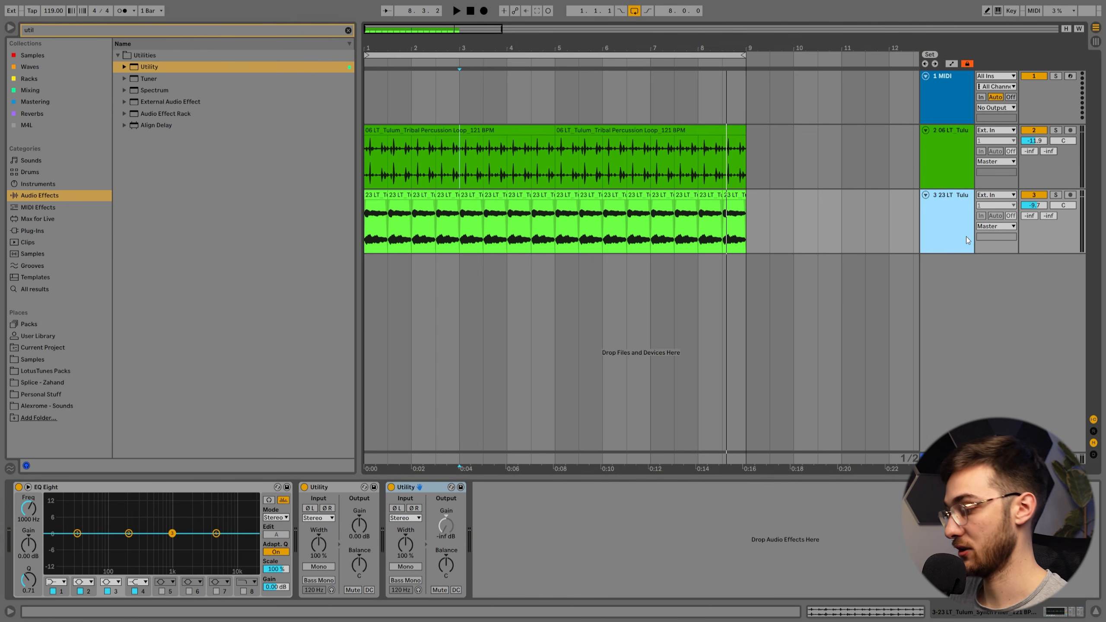
key("ctrl+t")
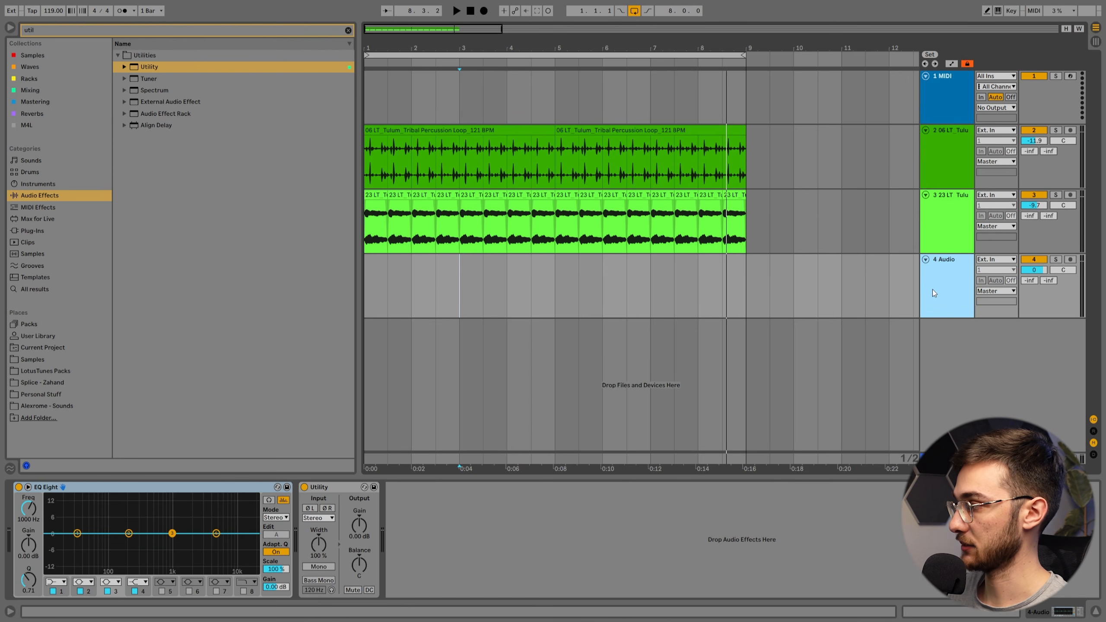
left_click(986, 260)
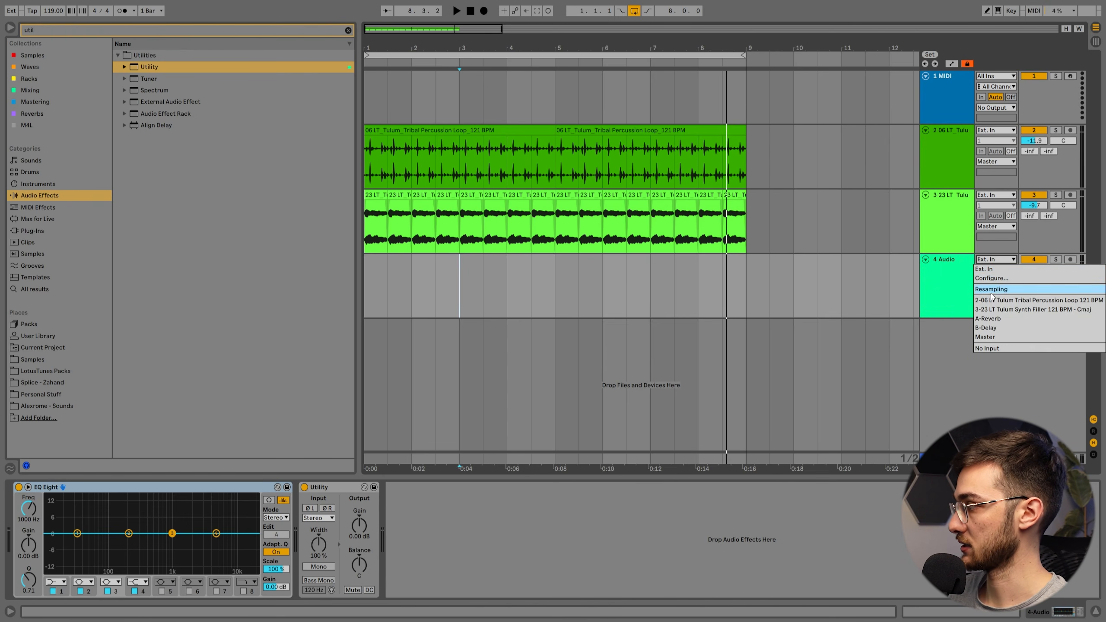
left_click(990, 310)
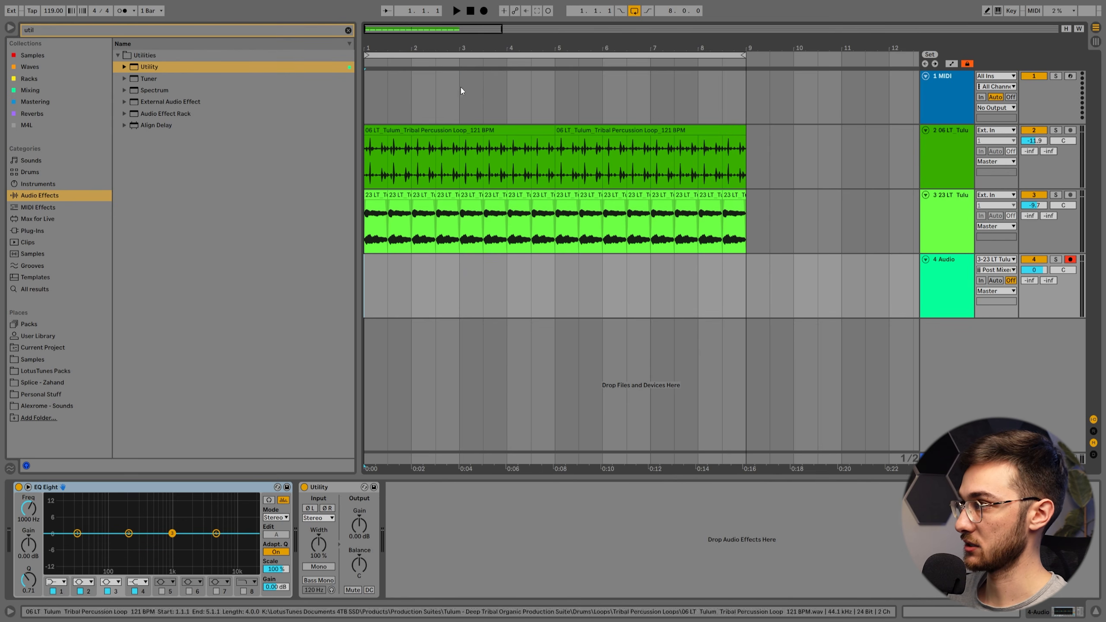
- Record just over four bars of the gated synth onto the new track, and split the recording at bars 4 and 5
key("F9")
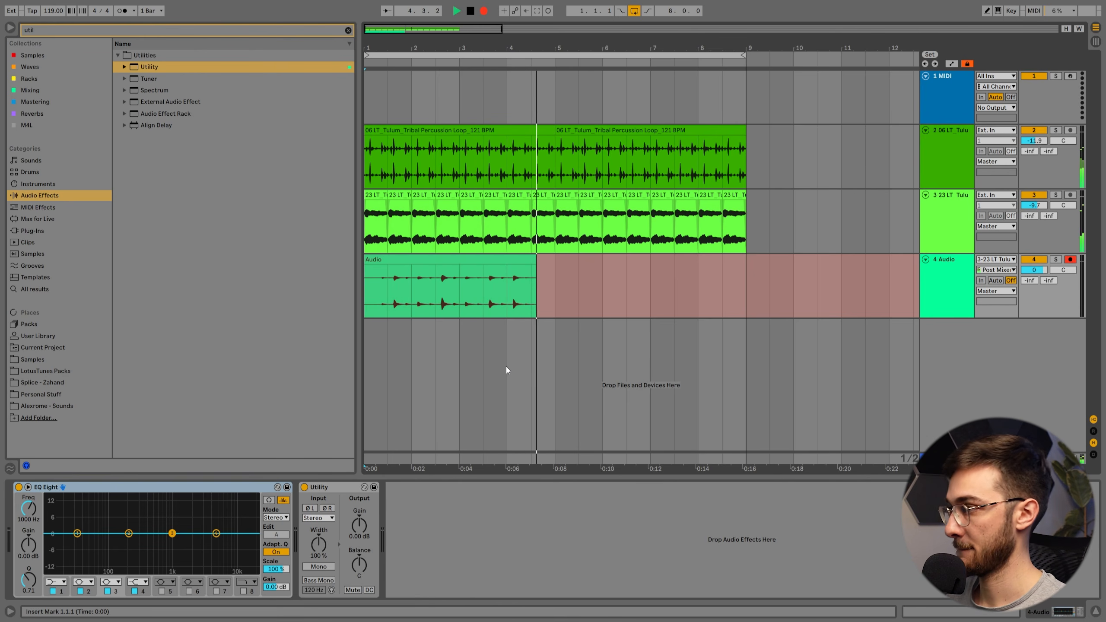
key("space")
left_click(554, 304)
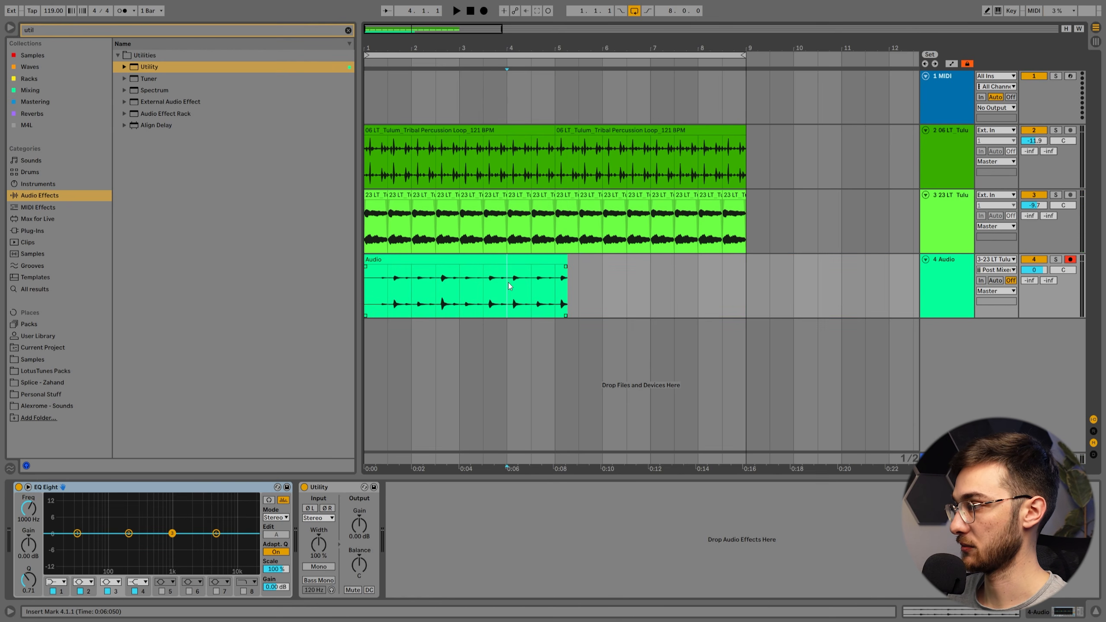
left_click(562, 281, "shift")
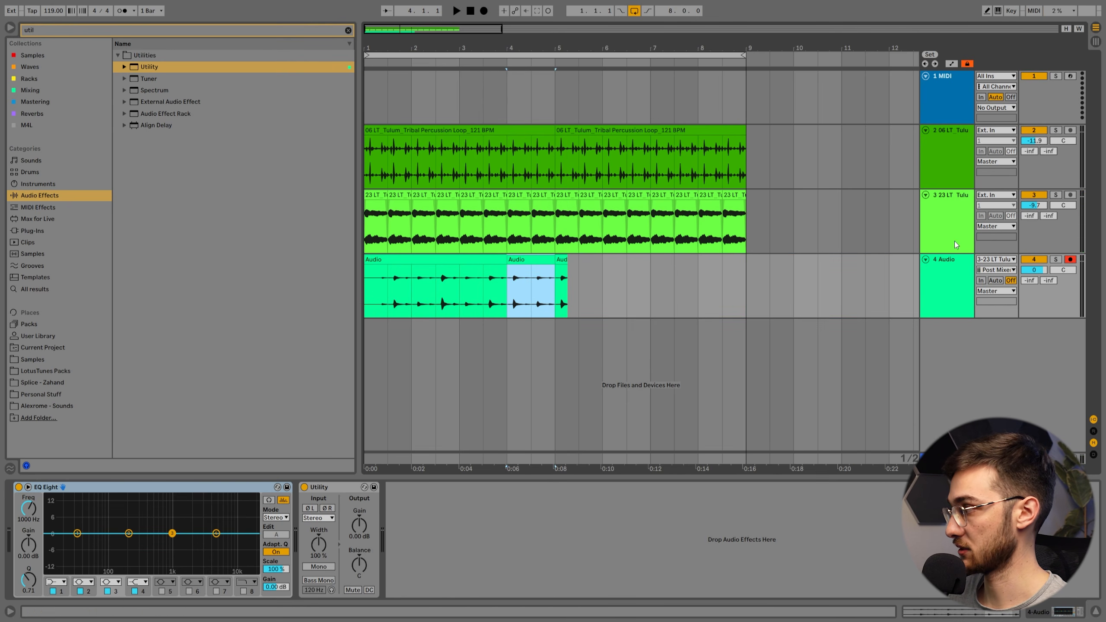
- Deactivate the original synth track and repeat the one-bar slice from bar 4 across bars 1 to 8 of the recorded track
left_click(1033, 196)
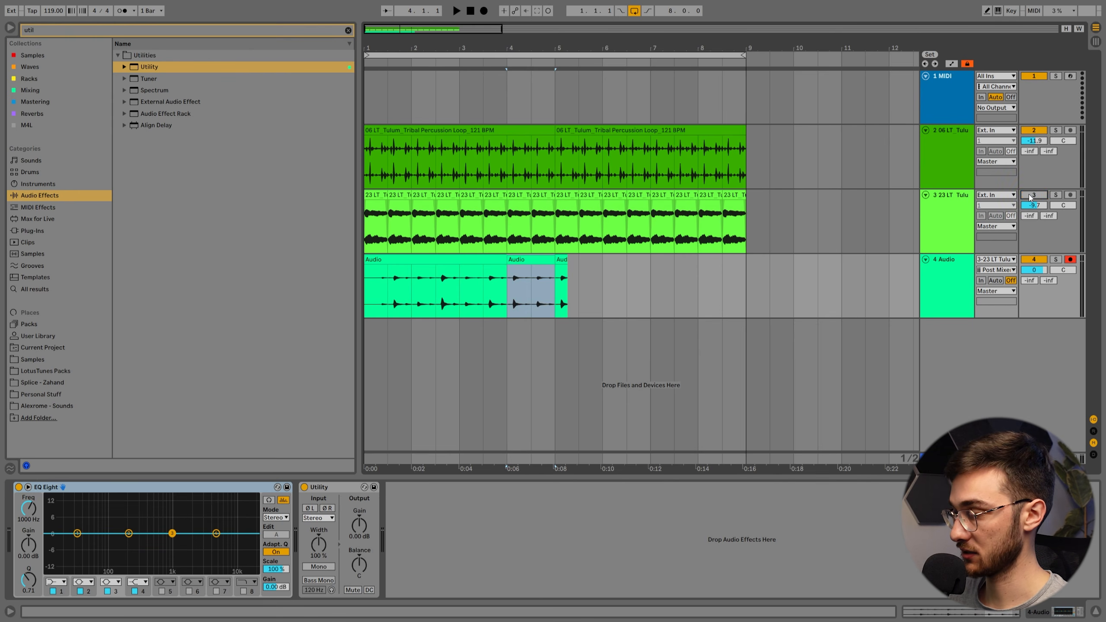
left_click(524, 258)
left_click_drag(538, 260, 395, 260)
key("ctrl+d")
key("ctrl+d")
key("ctrl+d")
key("ctrl+d")
key("ctrl+d")
key("ctrl+d")
key("ctrl+d")
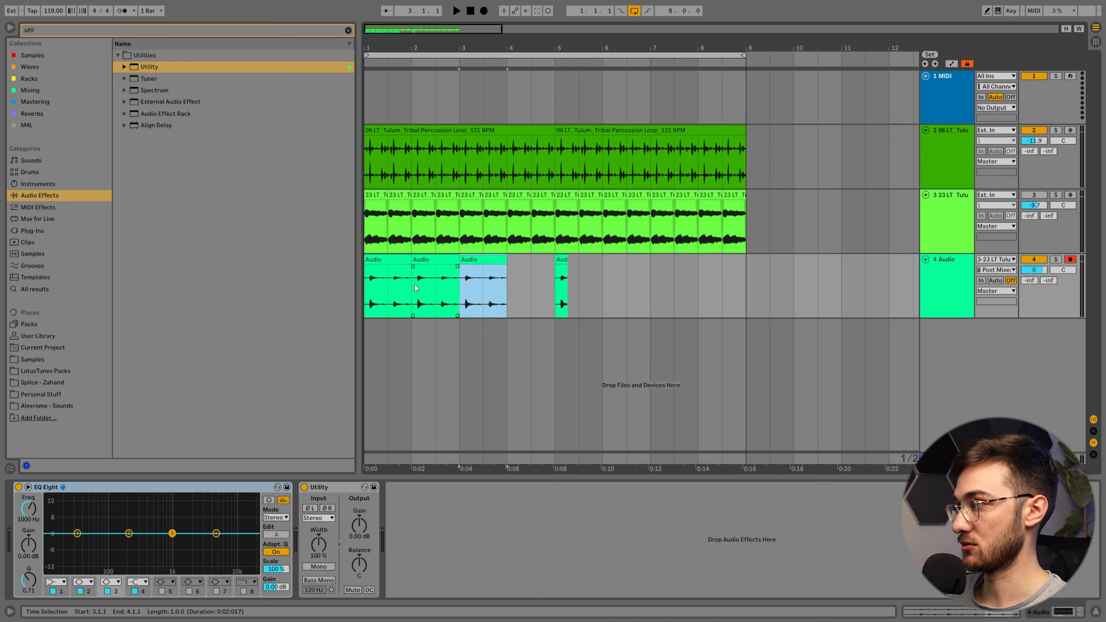
left_click(387, 258)
- Clear the browser search and set the recorded track's volume to -2.2 dB while auditioning it
left_click(348, 30)
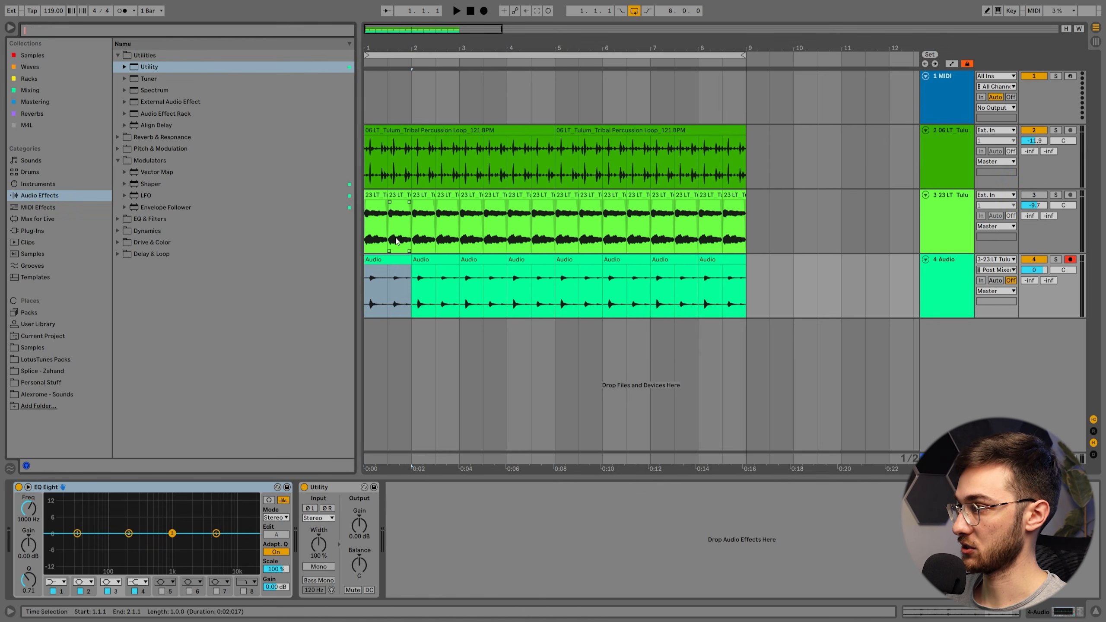
left_click_drag(1029, 274, 1030, 281)
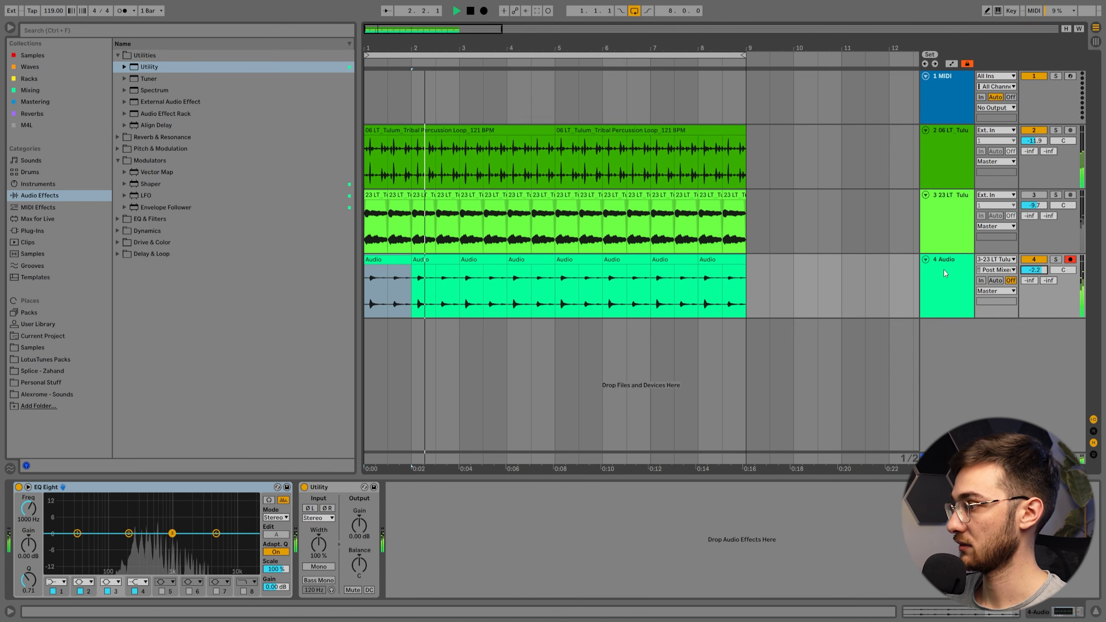
key("space")
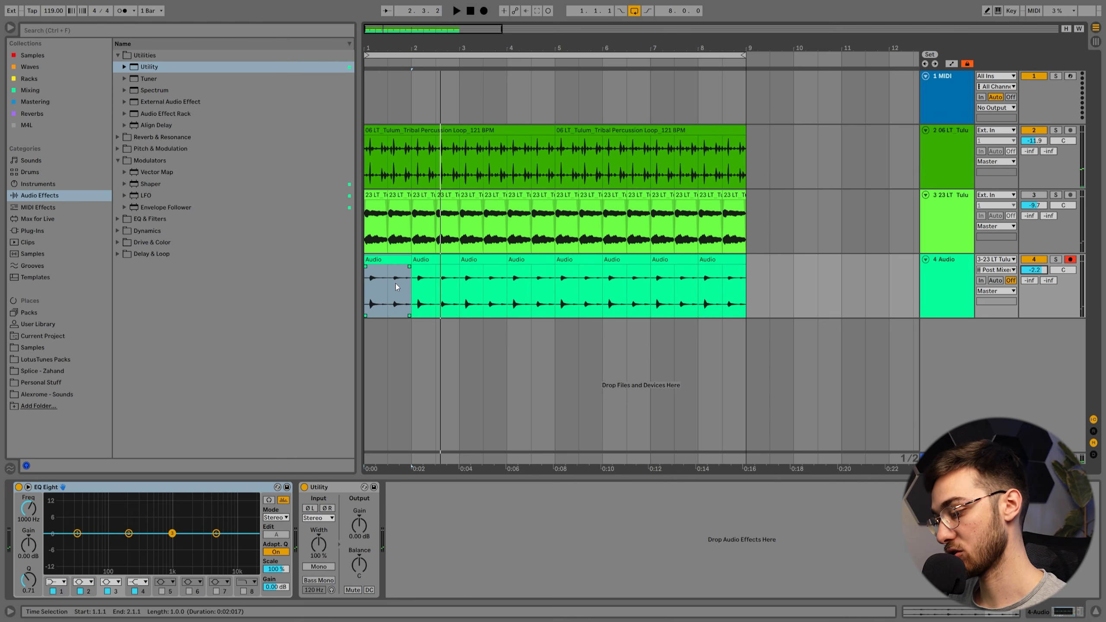
- Set the arrangement to a fixed 1/16 grid
left_click(374, 293)
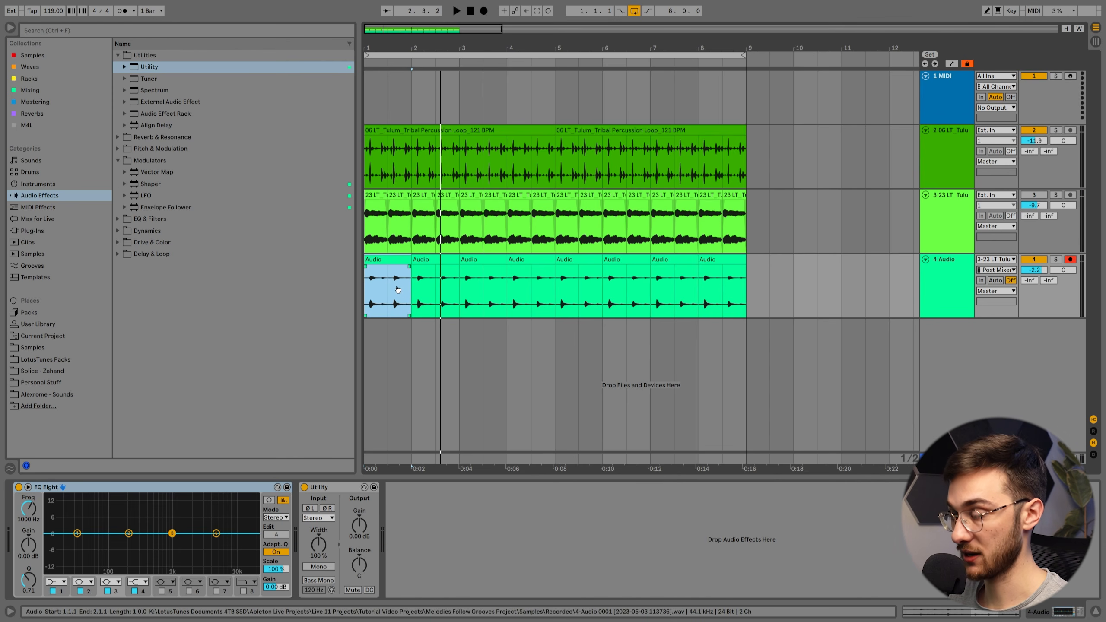
left_click(391, 289)
right_click(399, 341)
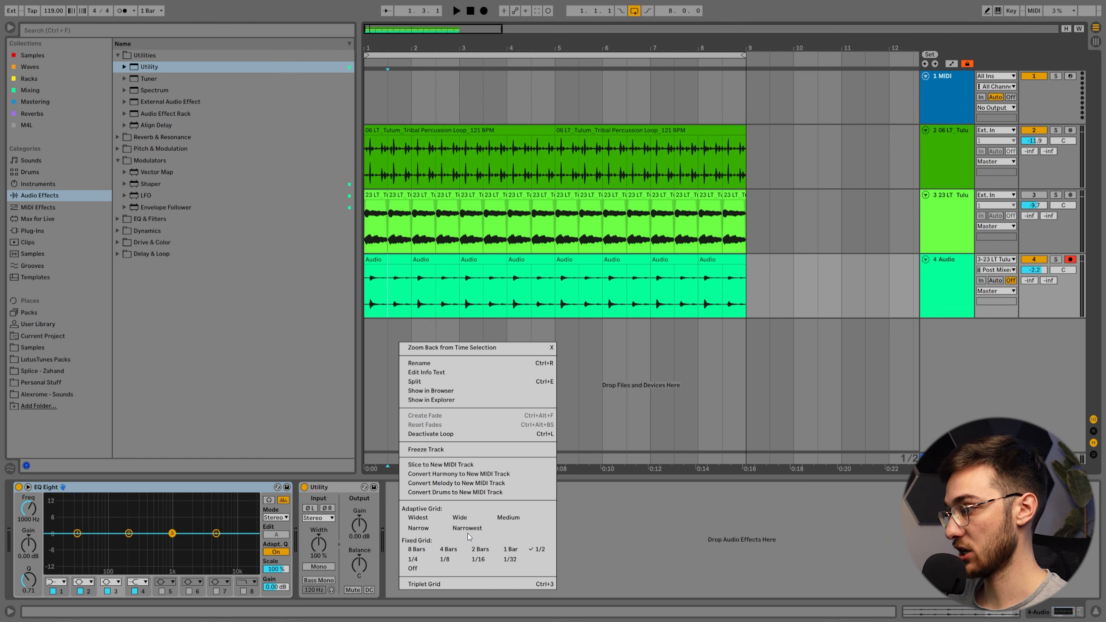
left_click(478, 559)
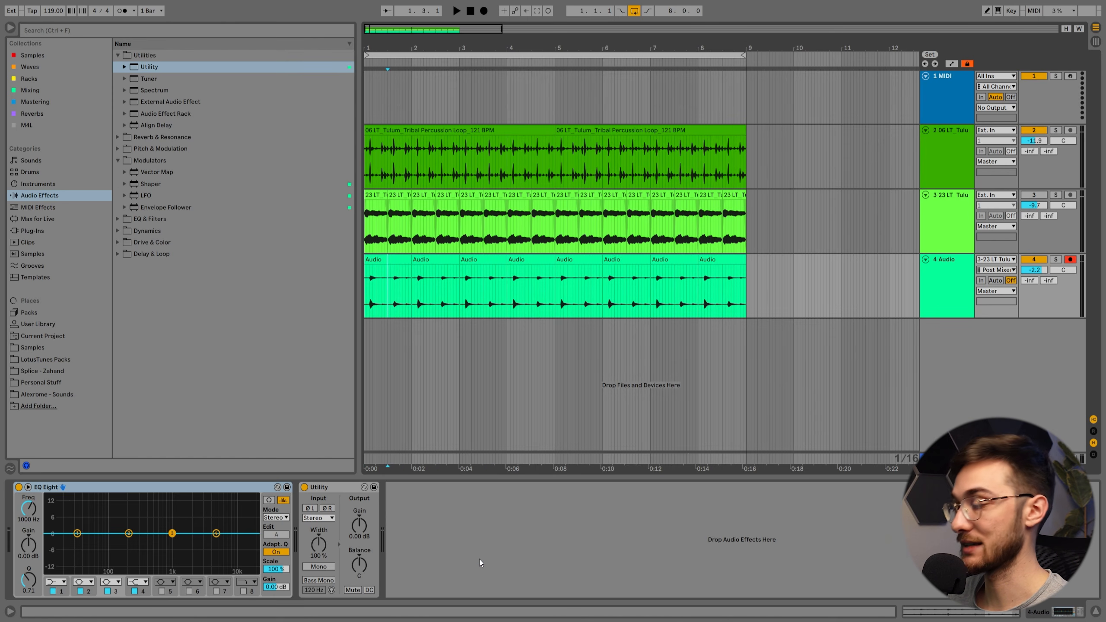
- Audition the recorded clip in bar 1 with its audio shifted progressively later, and restore its original timing
left_click(396, 286)
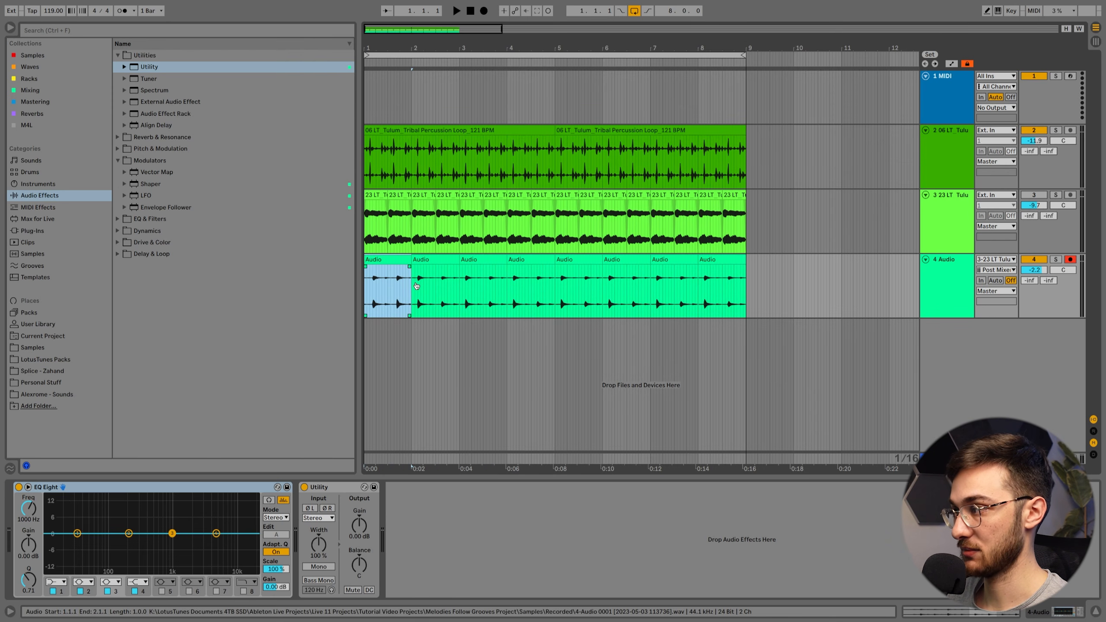
left_click(385, 261)
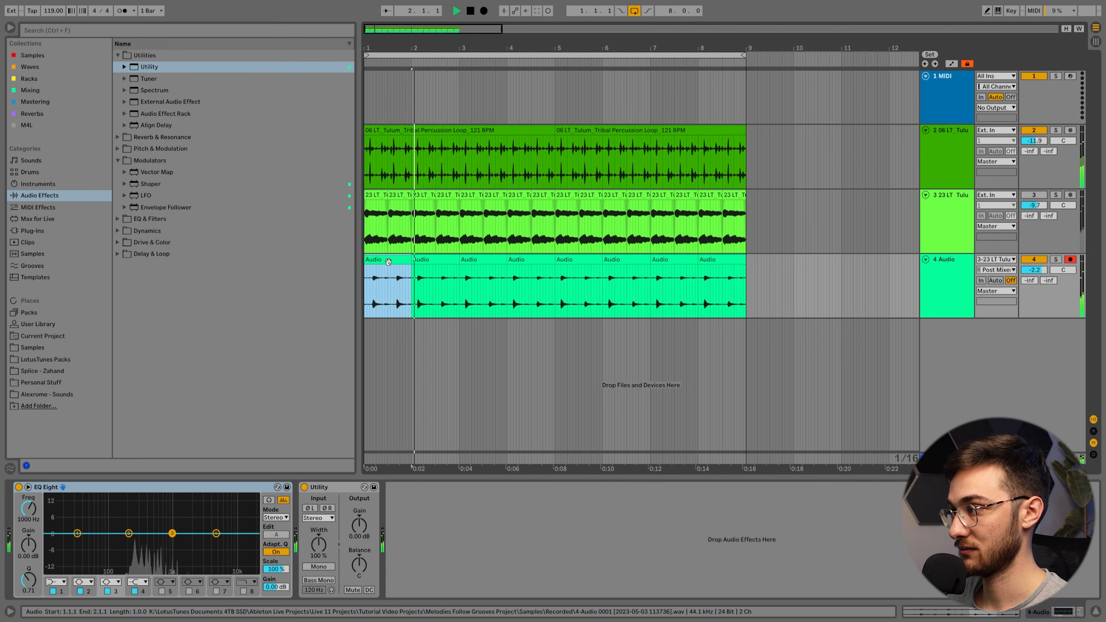
key("space")
left_click(383, 260)
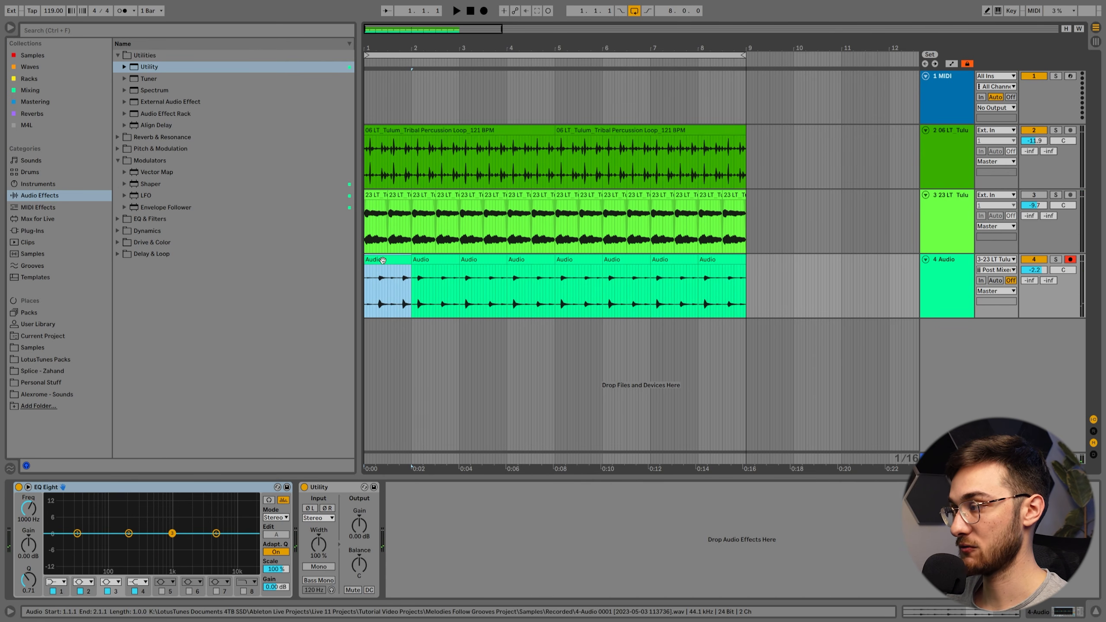
key("space")
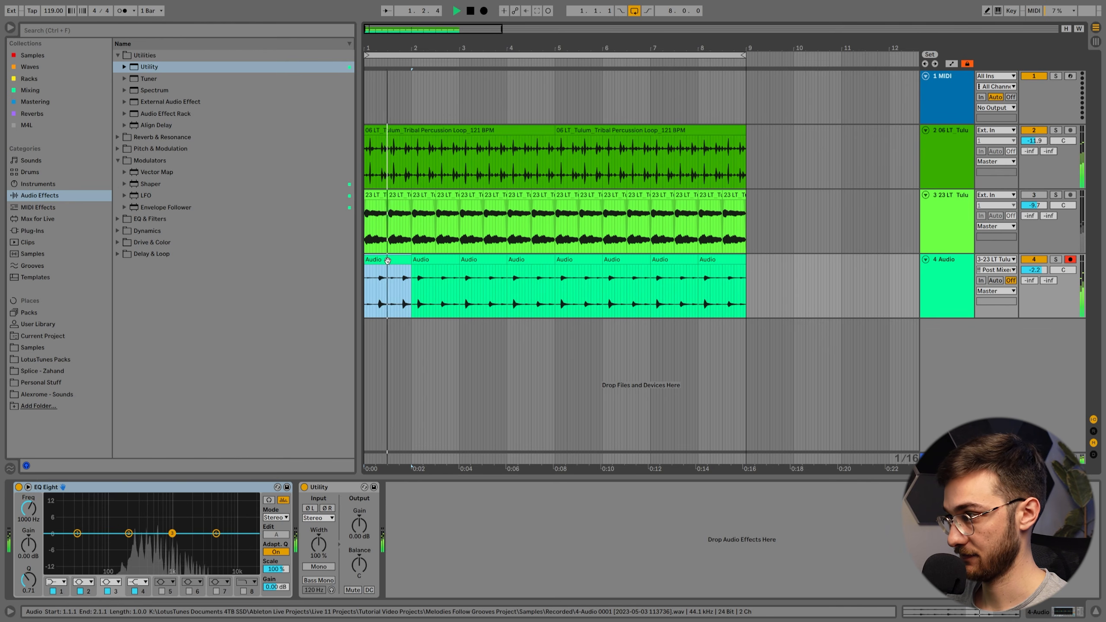
left_click(445, 257)
key("space")
left_click(397, 263)
left_click(397, 263)
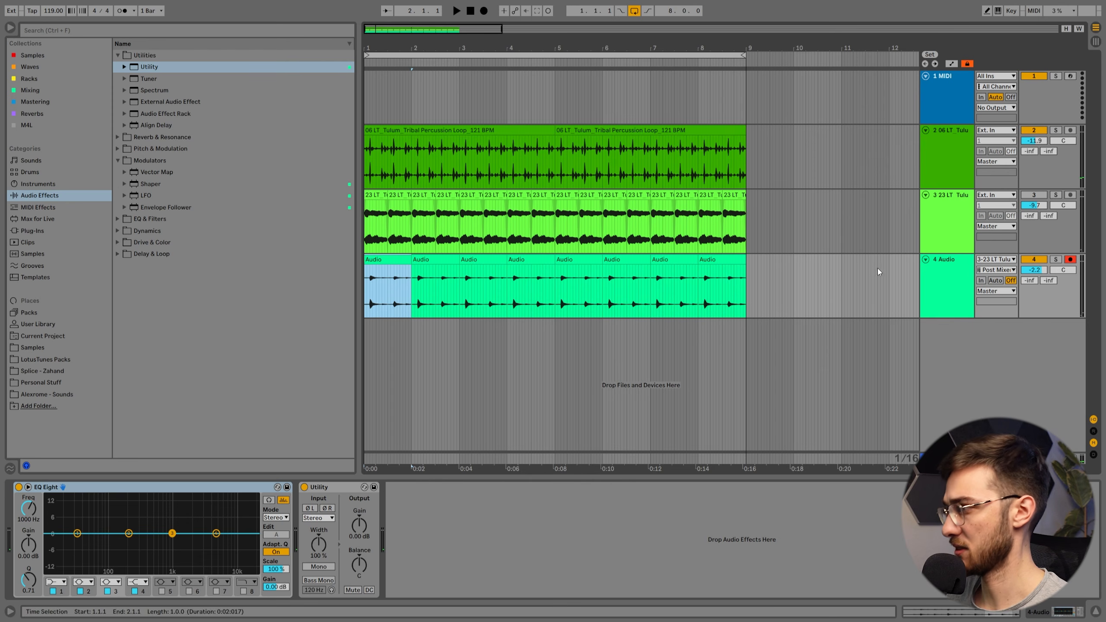
- Lower the recorded track's volume to -5.5 dB and select its first clip
left_click_drag(1040, 270, 1040, 279)
left_click(430, 283)
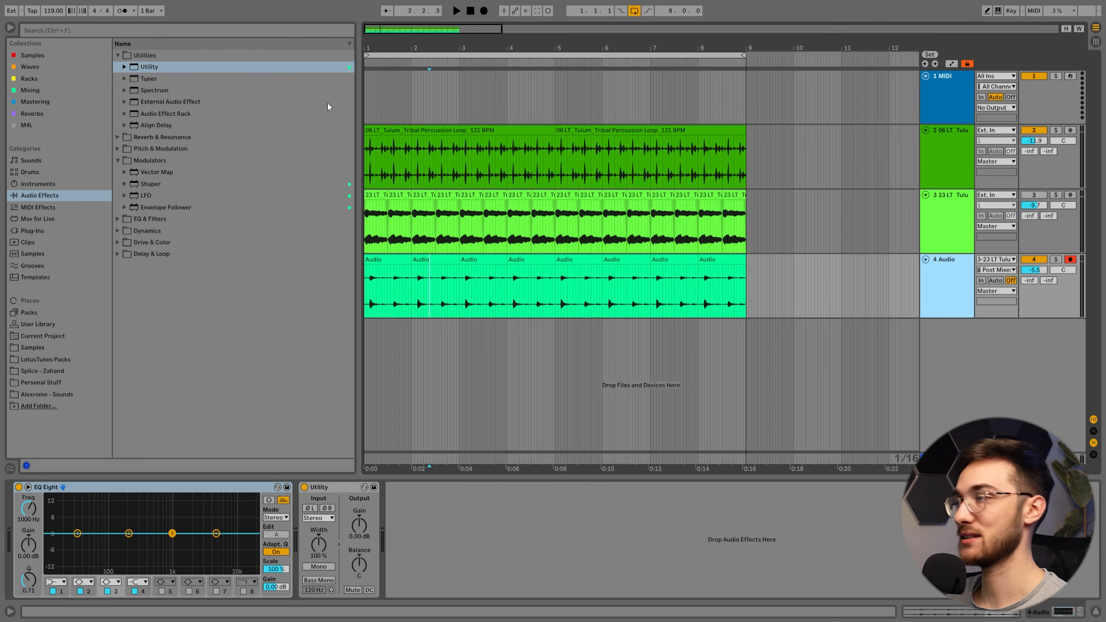
left_click(405, 259)
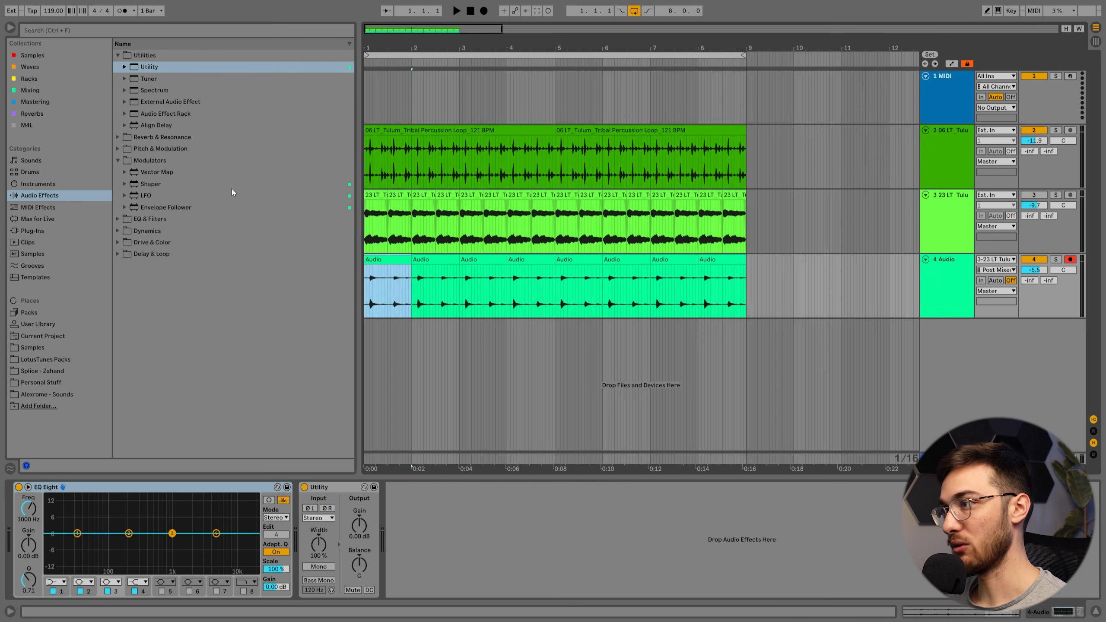
- Search the Mixing collection for Echo and add it to the end of the recorded track's device chain
left_click(32, 92)
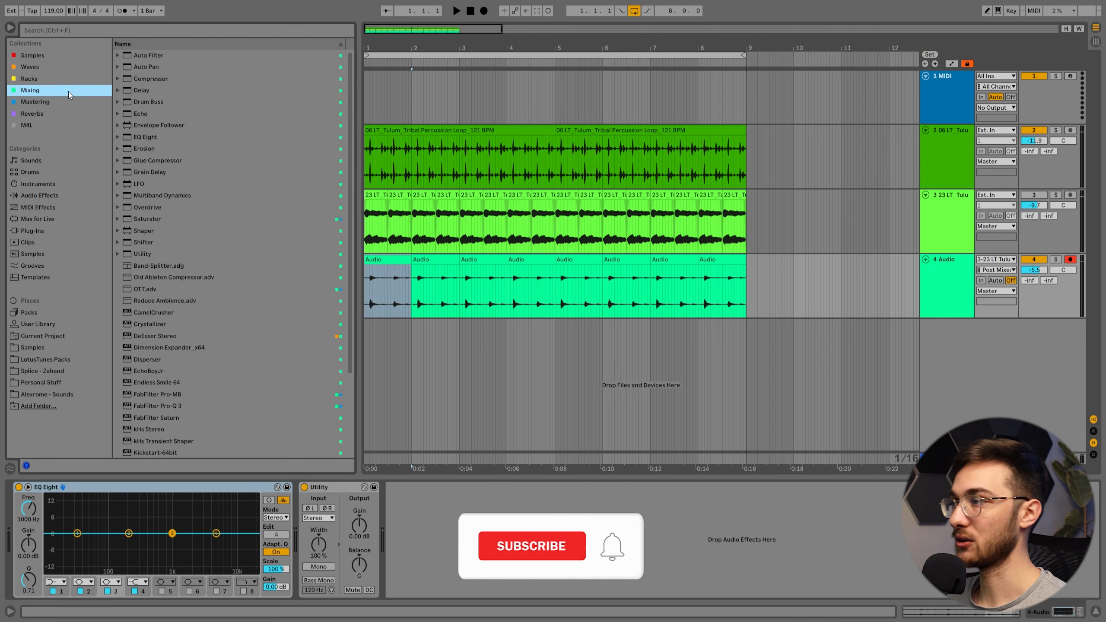
left_click(67, 30)
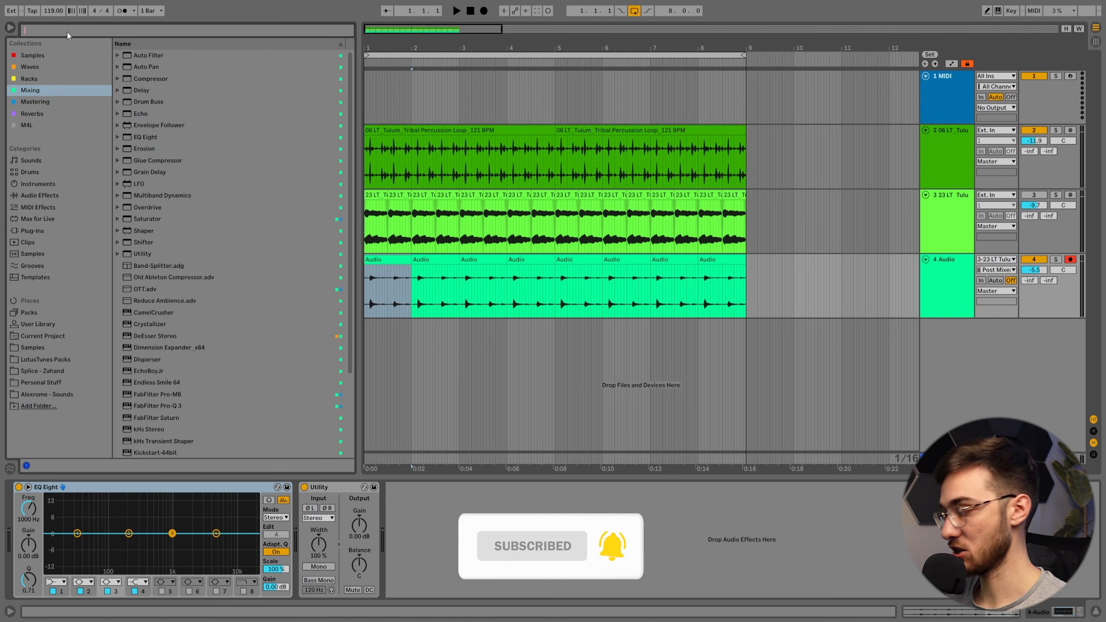
type("echo")
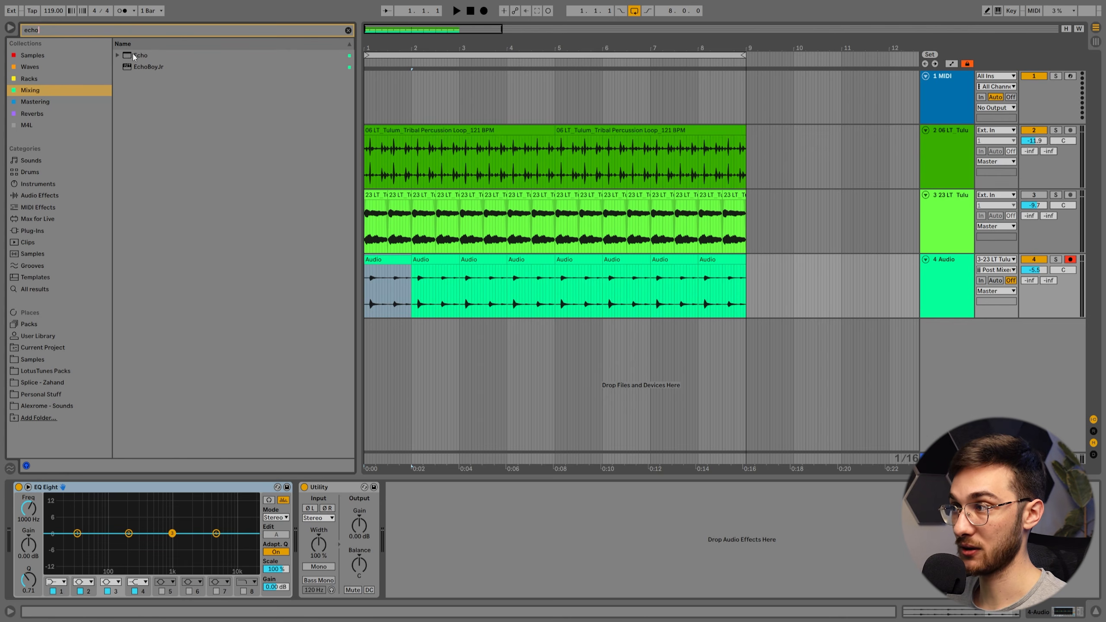
left_click_drag(133, 53, 440, 566)
- Set the Echo to 76% feedback, 48% reverb, Ping Pong mode and 56% dry/wet during playback
key("space")
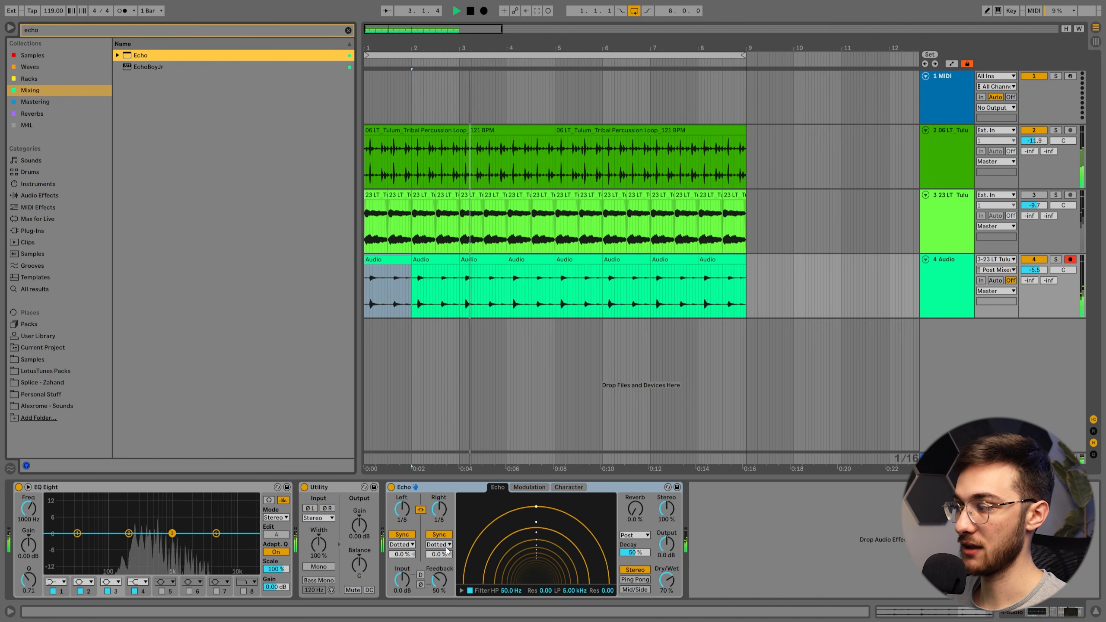
left_click_drag(444, 587, 444, 575)
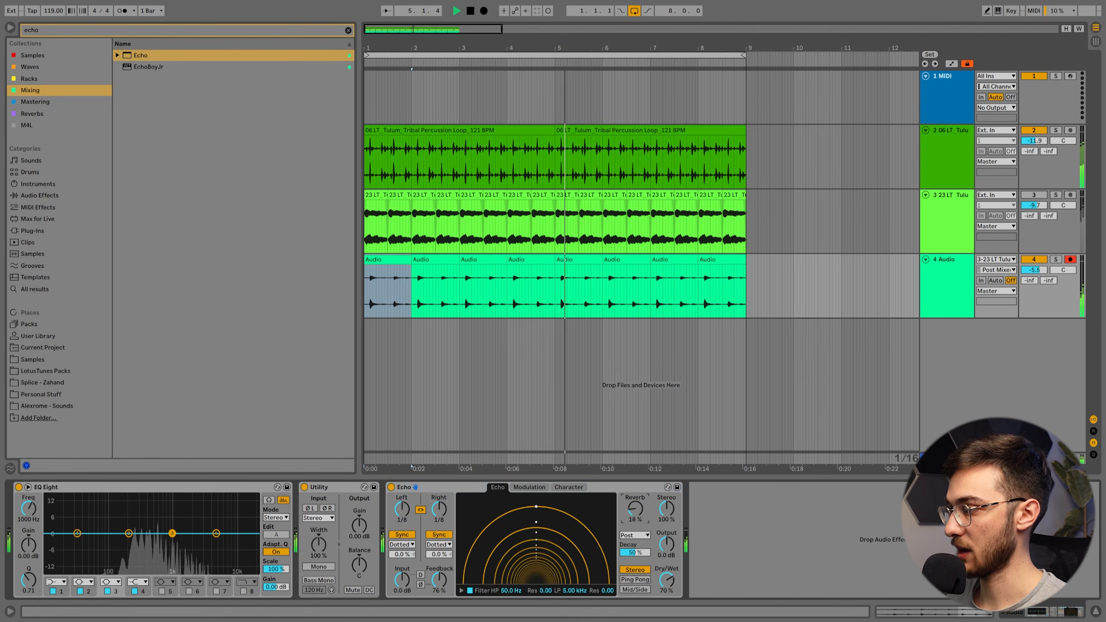
left_click_drag(634, 511, 634, 506)
left_click(637, 579)
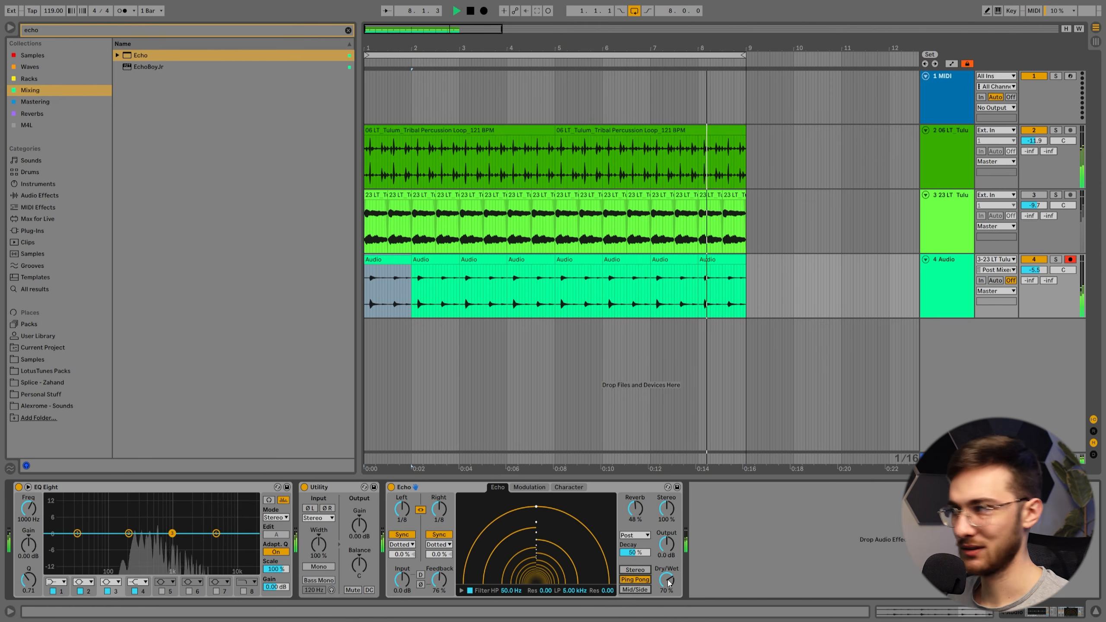
left_click_drag(668, 583, 668, 590)
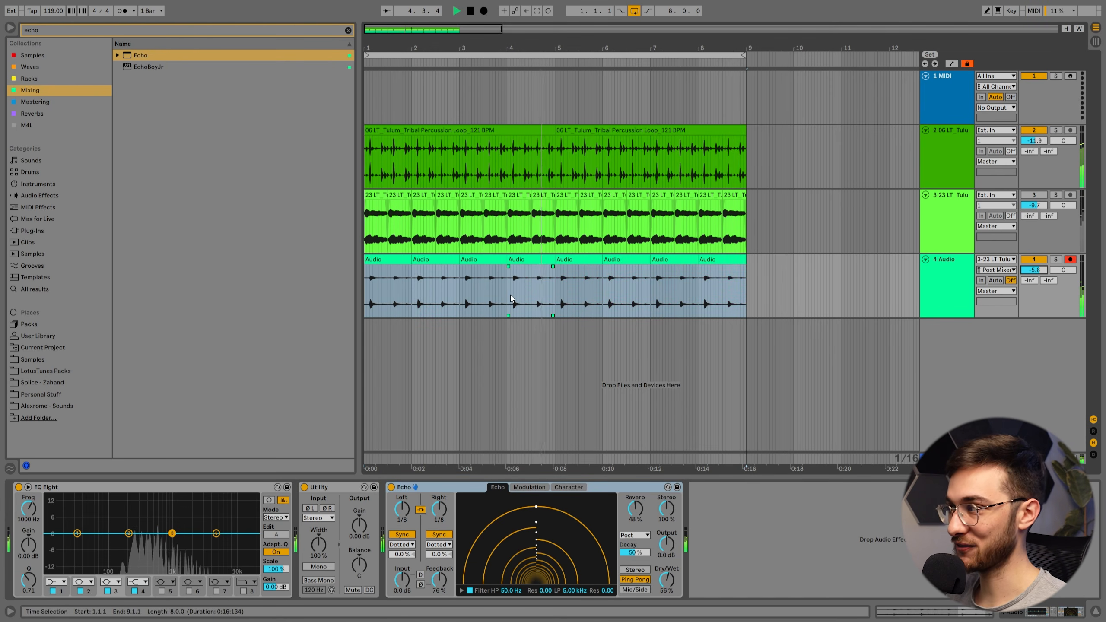
- Switch playback from the recorded track back to the original synth track, and locate the first percussion clip's sample in the browser
key("space")
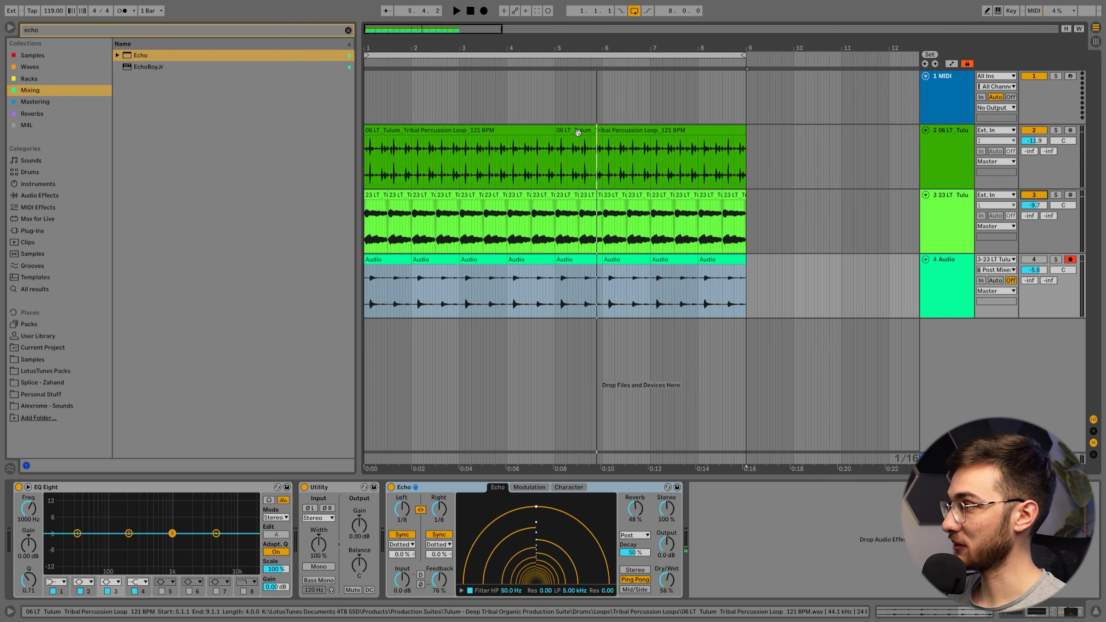
left_click(478, 130)
key("space")
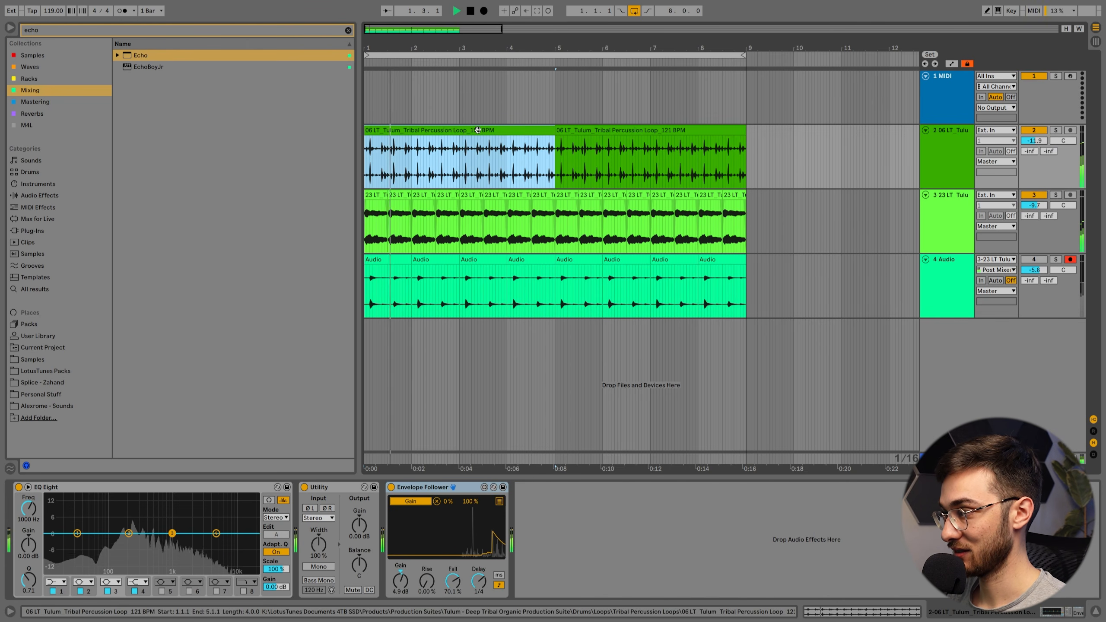
right_click(486, 133)
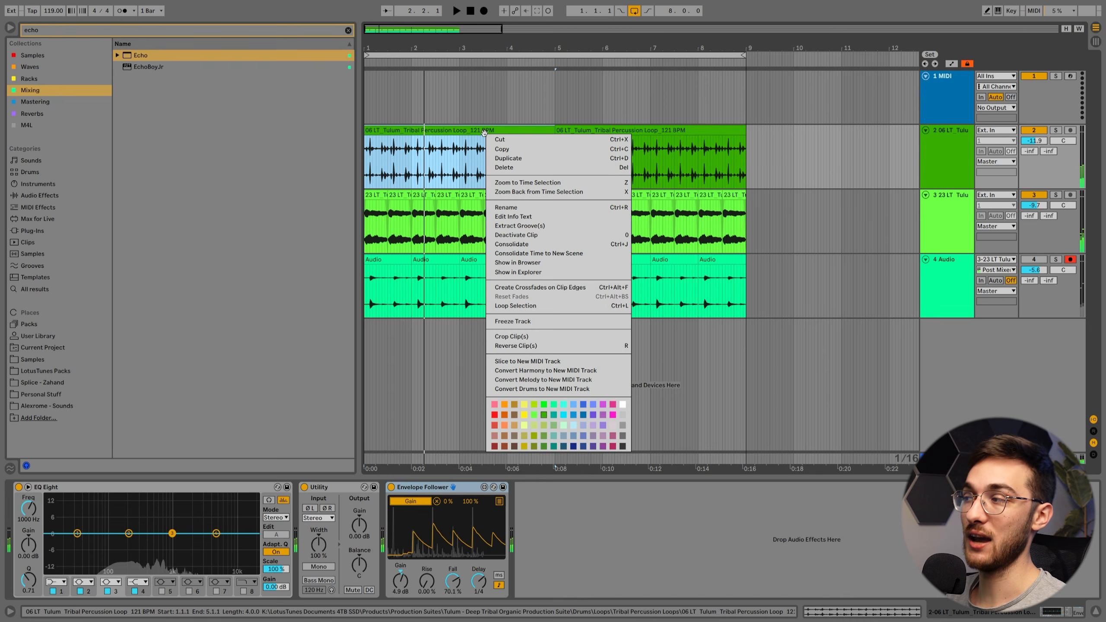
left_click(515, 260)
- Replace both percussion clips with the 07 LT_Tulum_Full Drum Ensemble_121 BPM loop and audition it with the synth track
scroll(306, 288, "down", 3)
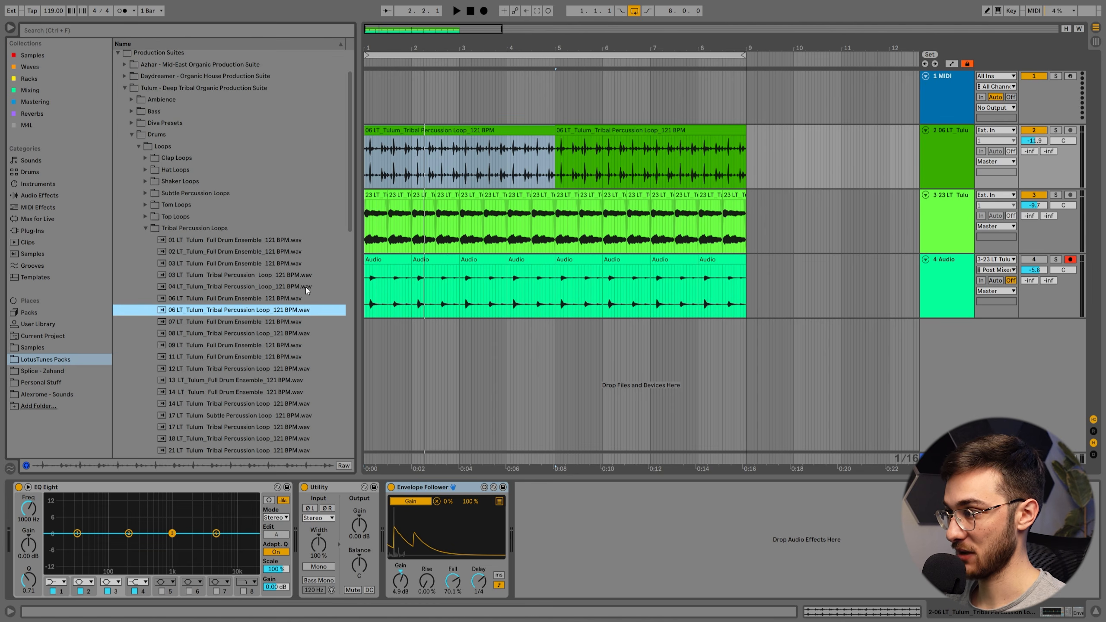
left_click(225, 324)
left_click_drag(207, 323, 371, 151)
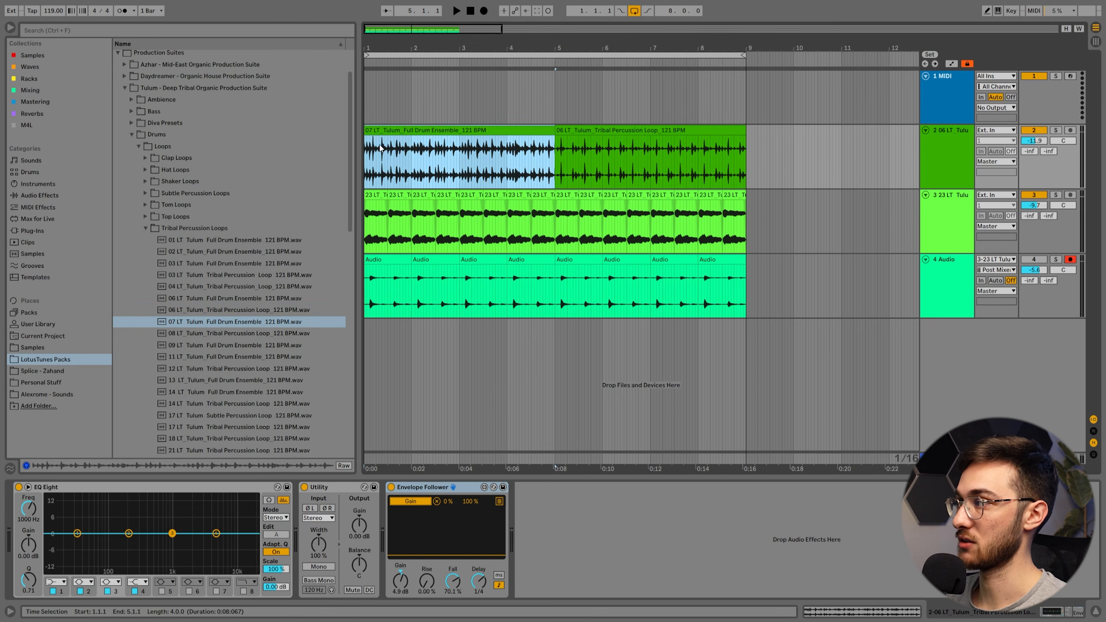
key("ctrl+d")
left_click(384, 200)
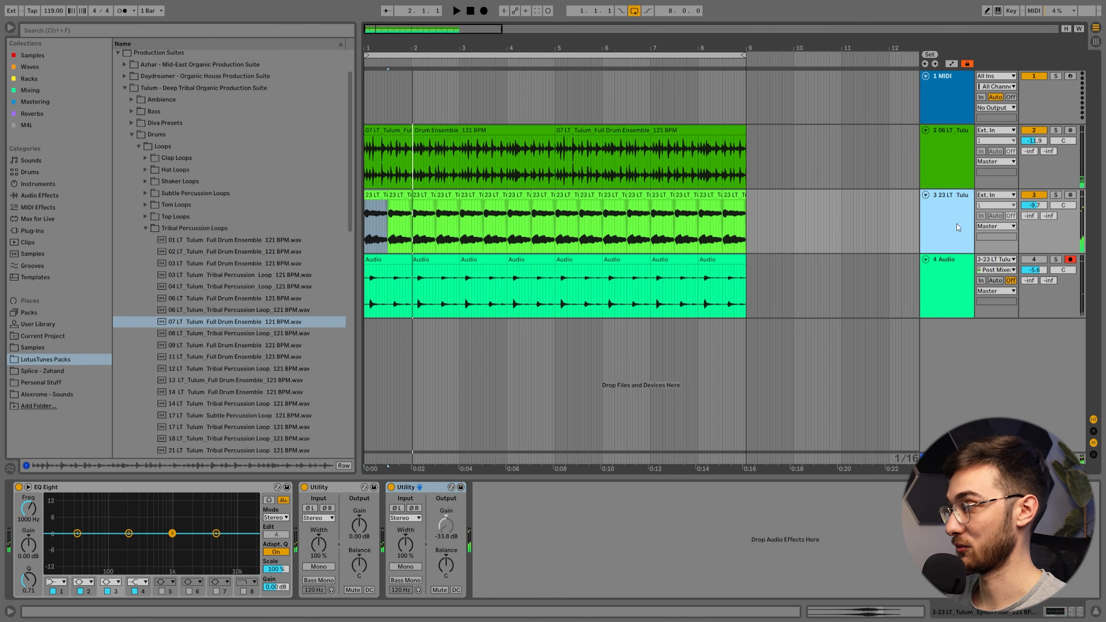
- Set the Envelope Follower gain on the percussion track to 2.8 dB while auditioning the loop with the synth slices
left_click(550, 174)
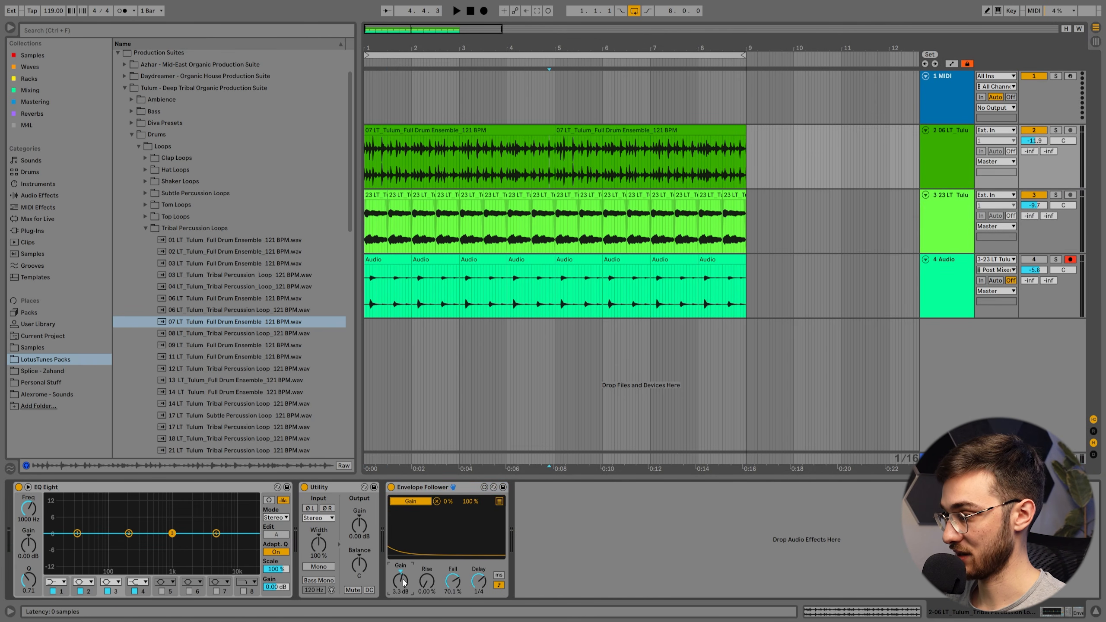
key("space")
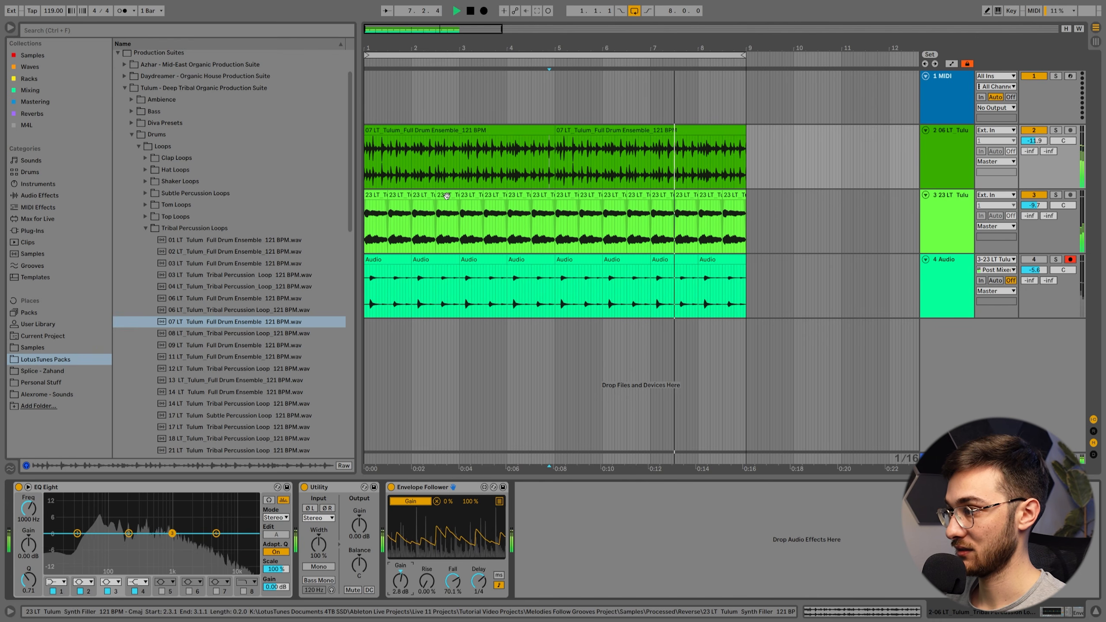
key("space")
- Replace the first percussion clip with the 08 LT_Tulum_Tribal Percussion Loop_121 BPM sample and audition it with the synth track
left_click_drag(239, 333, 366, 156)
key("space")
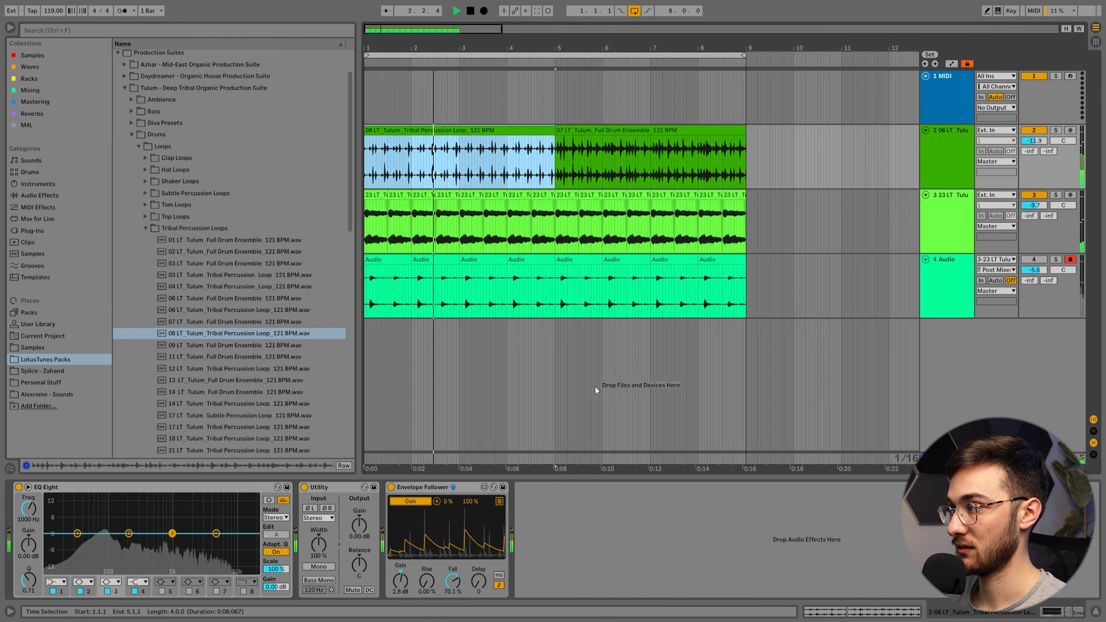
key("space")
- Audition the Ambient Swells samples and replace the synth slices with 39 LT_Tulum_Synth Filler_121 BPM - Amin, starting at bar 1
left_click(405, 227)
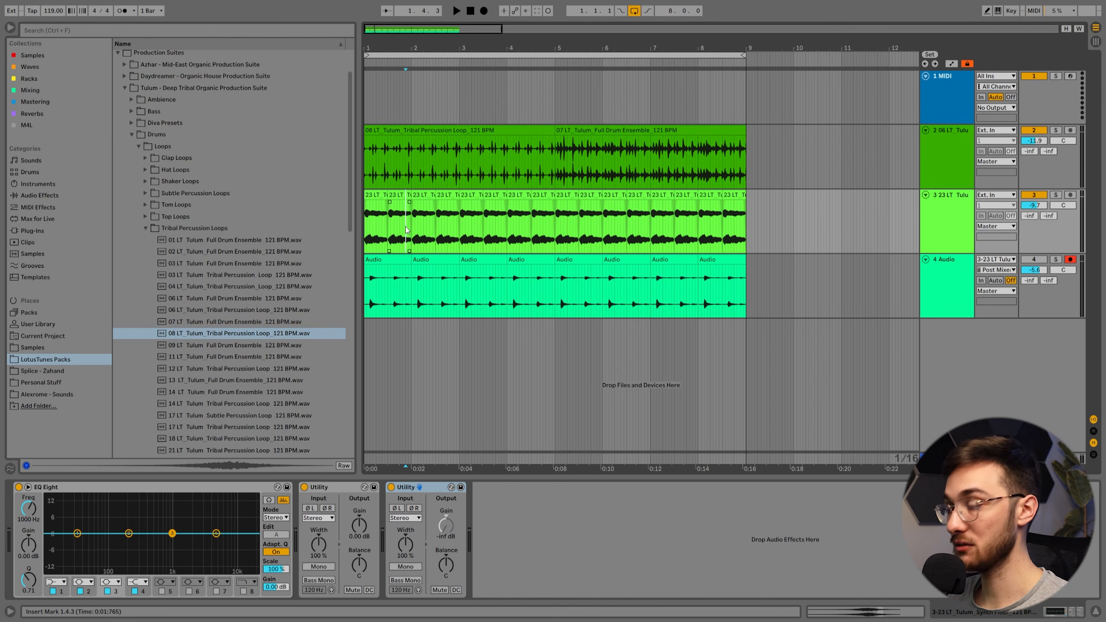
left_click(145, 229)
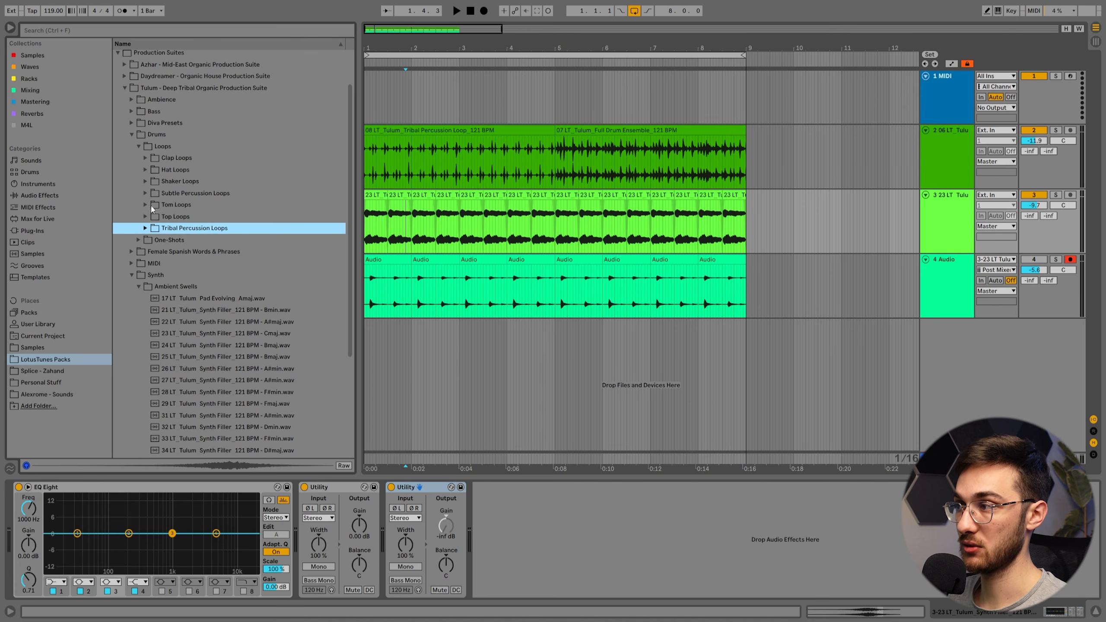
left_click(139, 147)
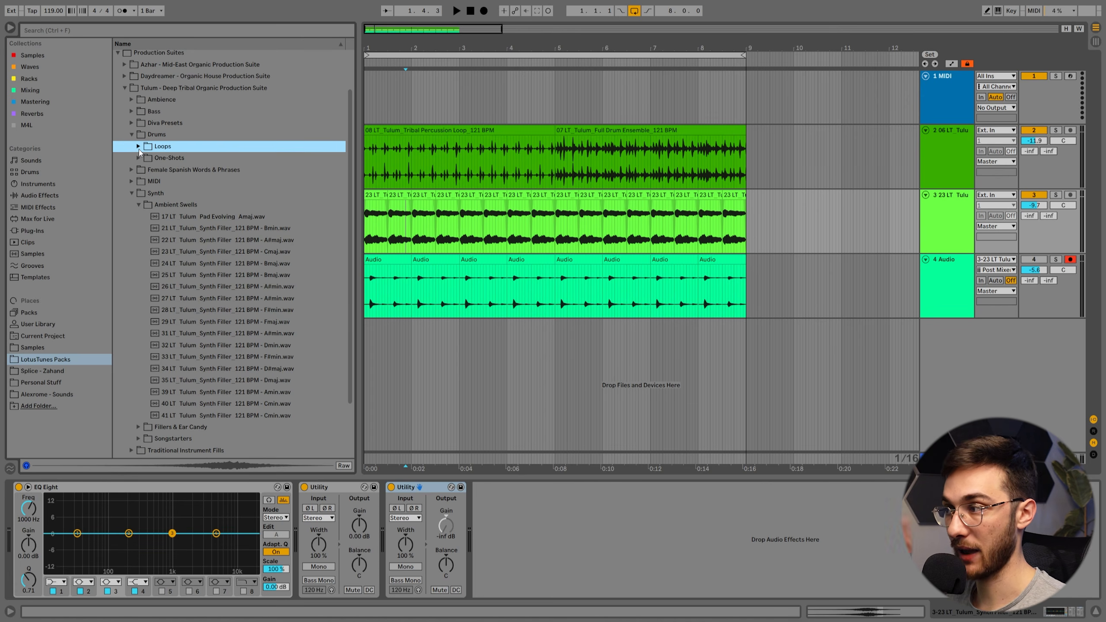
left_click(245, 312)
left_click(237, 334)
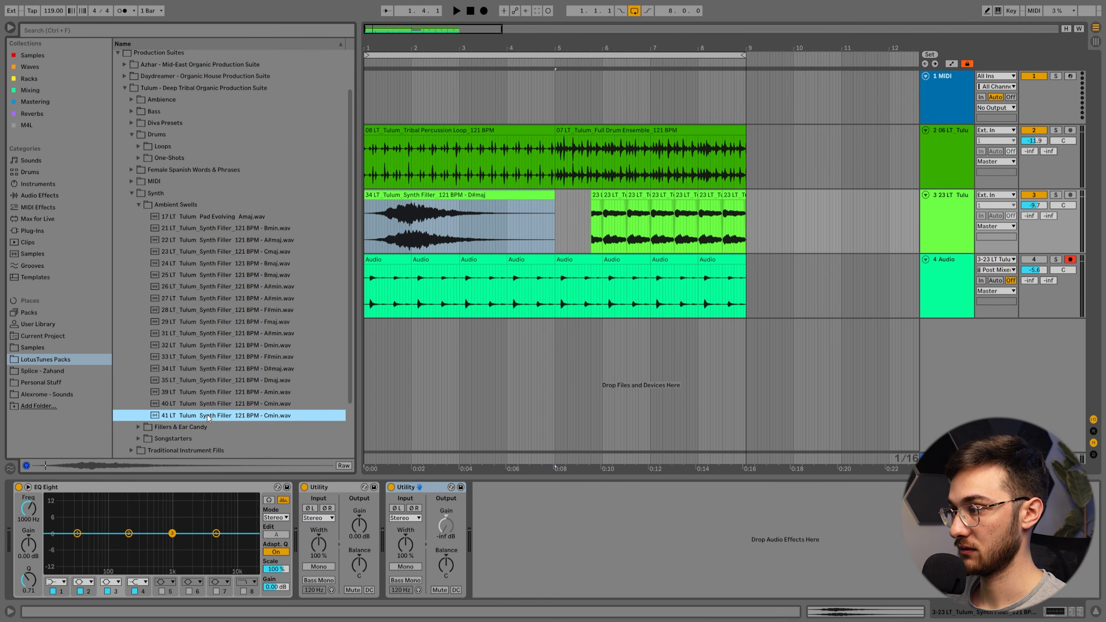
left_click(218, 405)
left_click(211, 394)
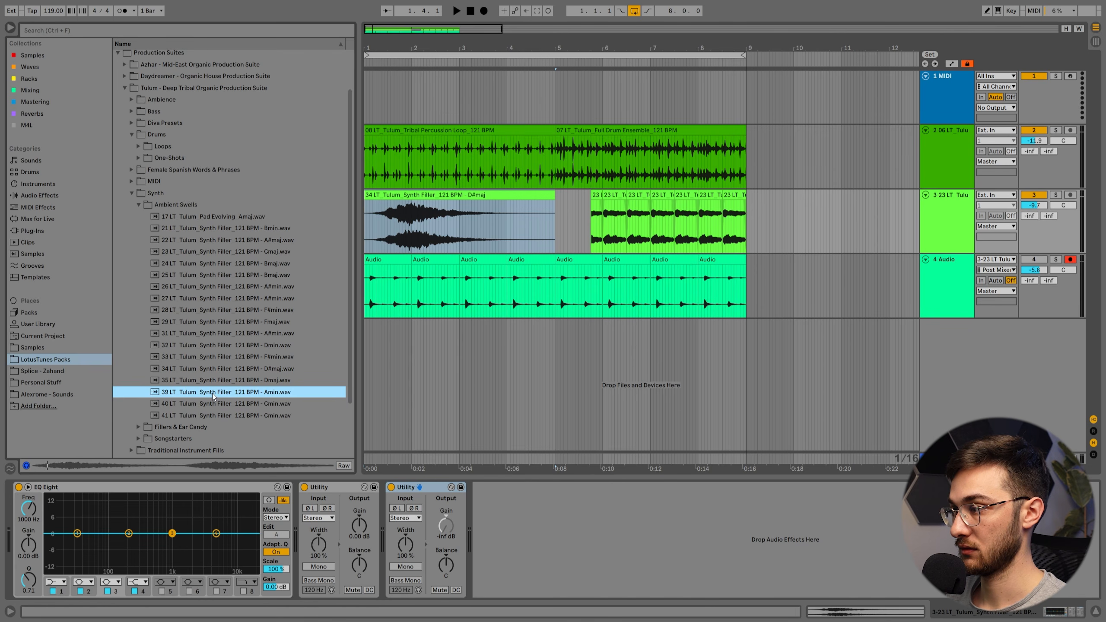
left_click_drag(210, 393, 396, 198)
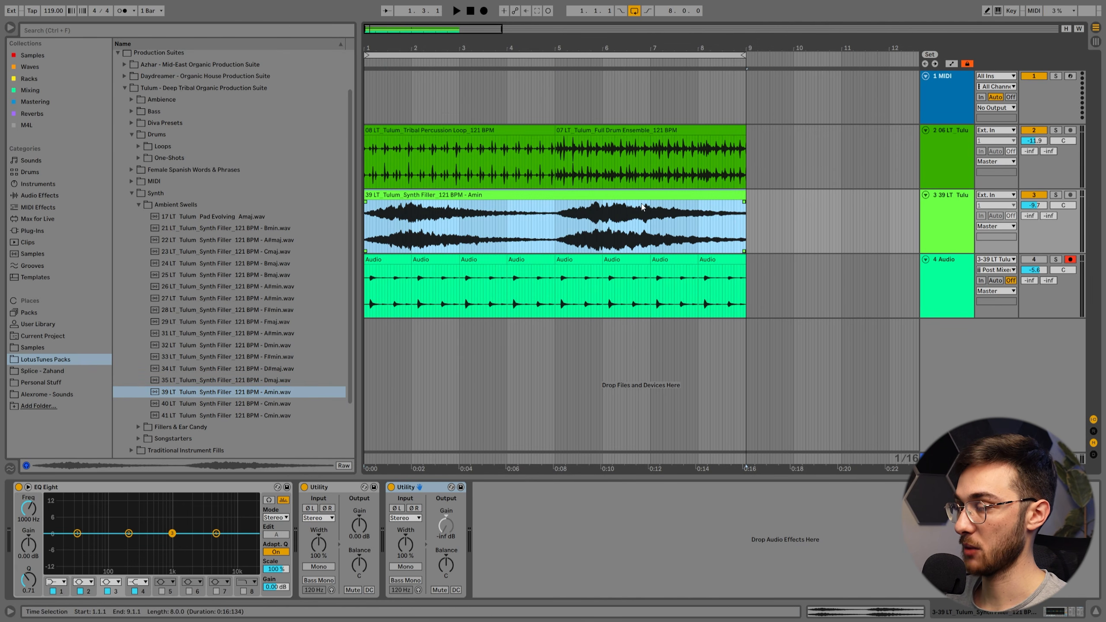
- Duplicate the 08 Tribal Percussion Loop clip over the second percussion clip while auditioning the new synth filler
key("space")
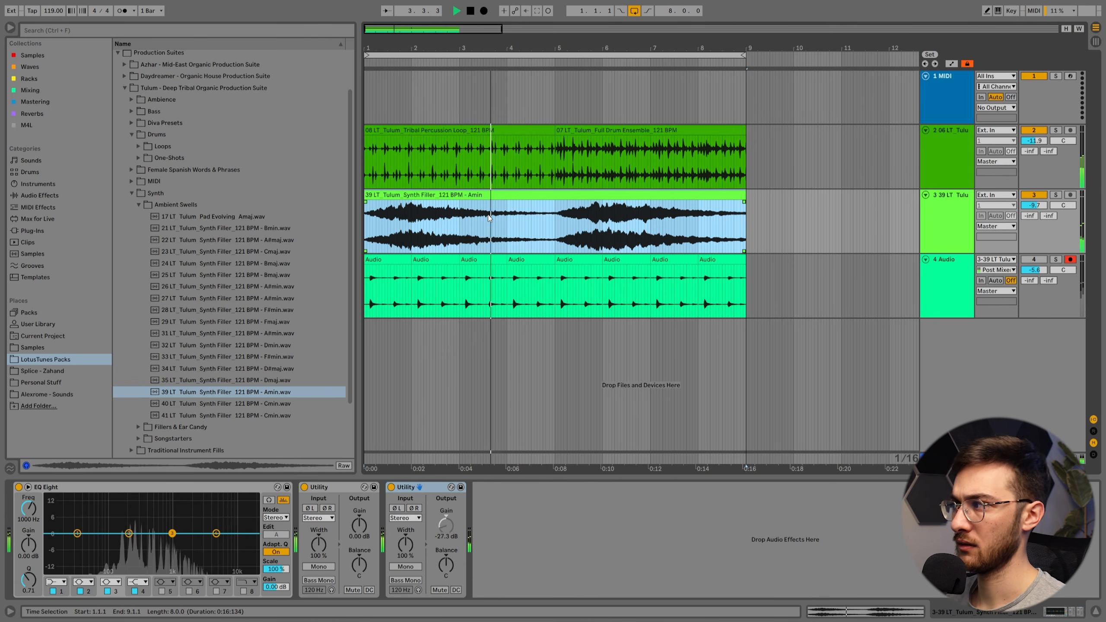
left_click(544, 140)
key("ctrl+d")
left_click(496, 223)
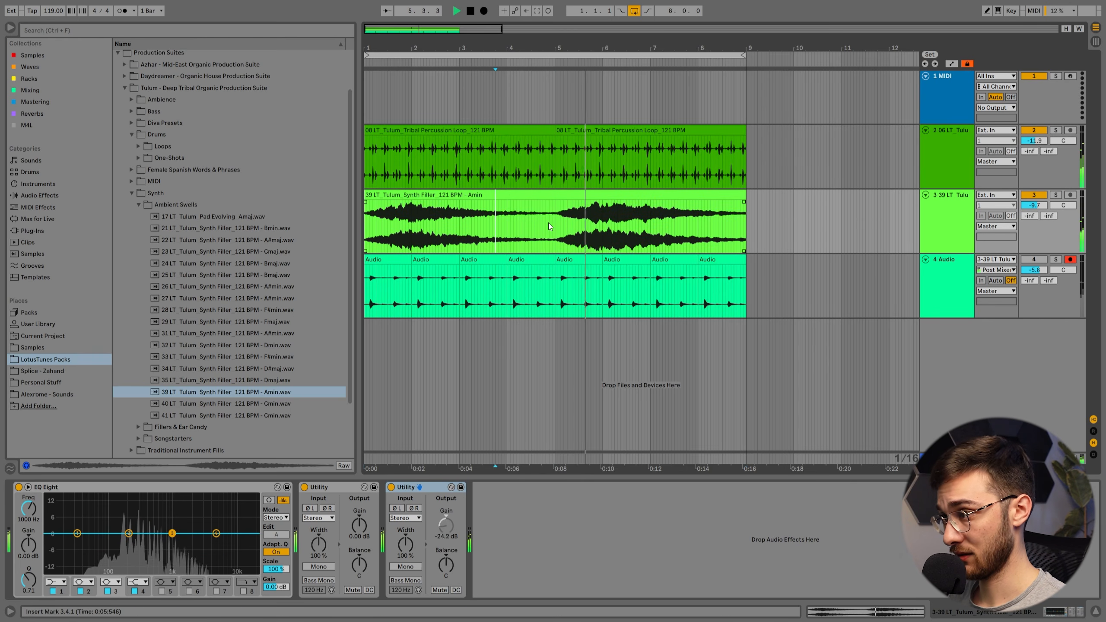
left_click(600, 223)
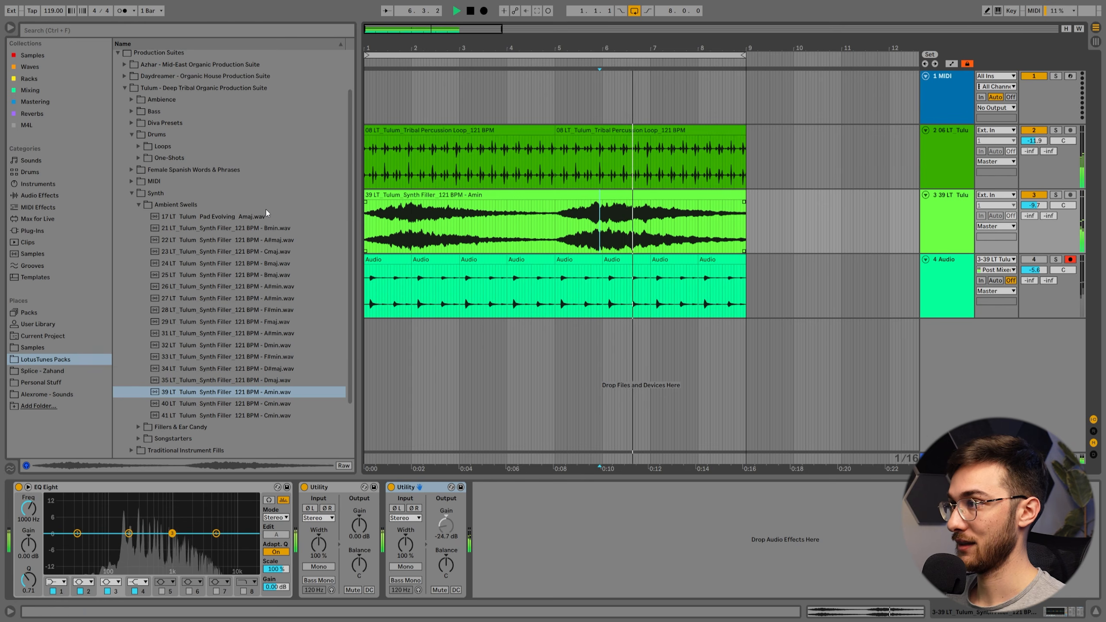
key("space")
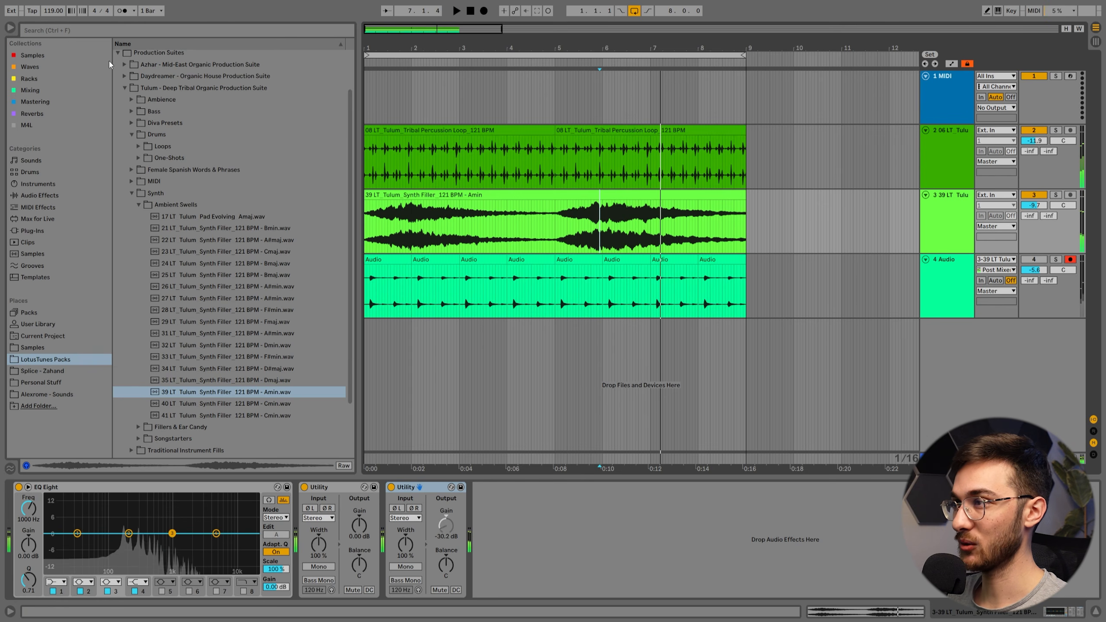
- Add Echo from the Mixing collection to the synth track with 62% feedback, Ping Pong mode, 63% reverb and 49% dry/wet
left_click(31, 90)
left_click(145, 113)
key("Return")
key("space")
left_click_drag(526, 579, 530, 584)
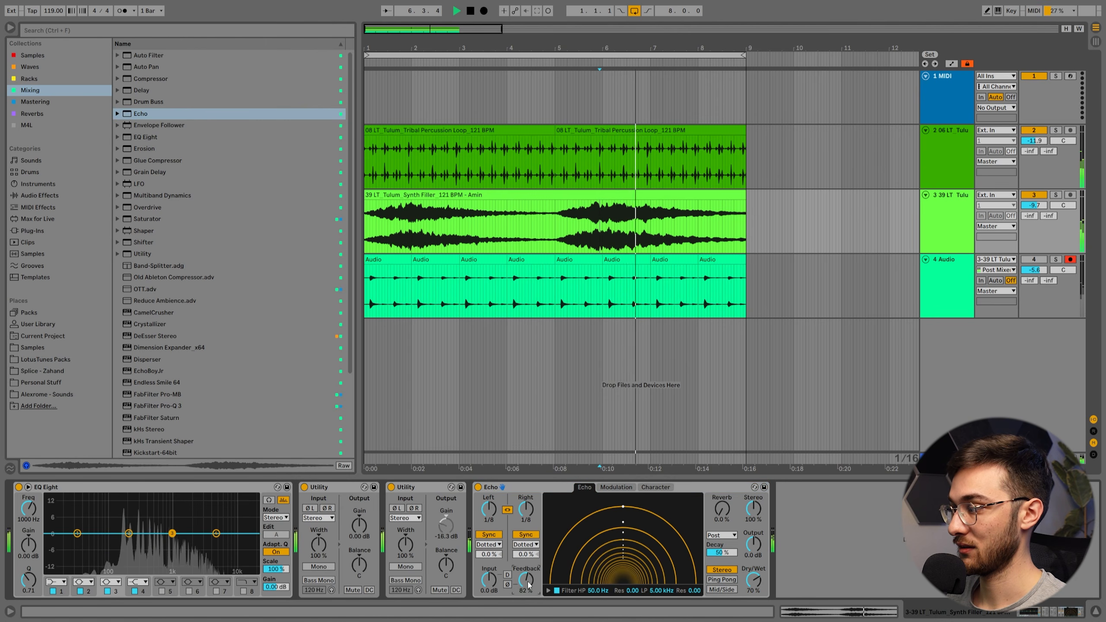
left_click(730, 581)
left_click_drag(724, 521, 723, 500)
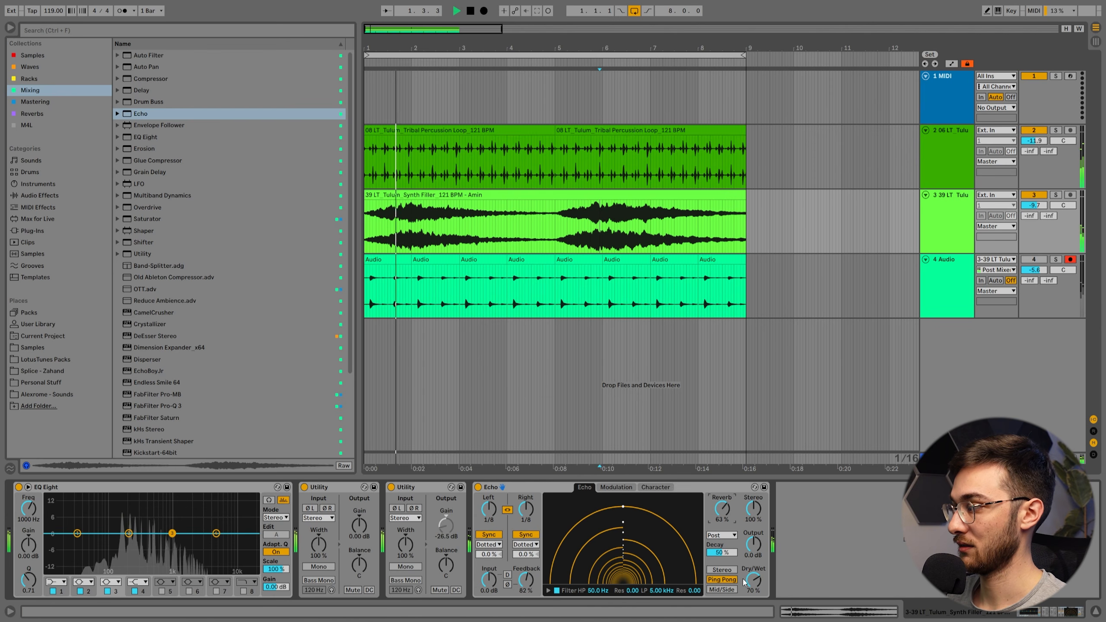
left_click_drag(754, 580, 754, 586)
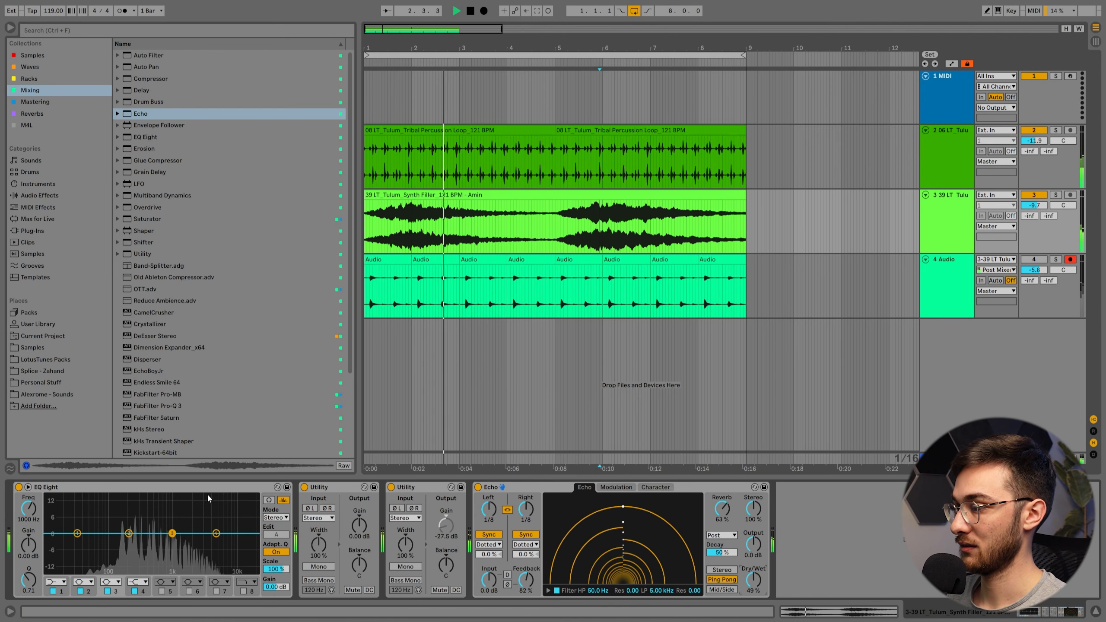
- Make the first band of the synth track's EQ Eight a low cut at 325 Hz and move the EQ behind the Echo
left_click(56, 582)
left_click(53, 519)
left_click_drag(77, 542, 142, 542)
left_click_drag(117, 488, 790, 520)
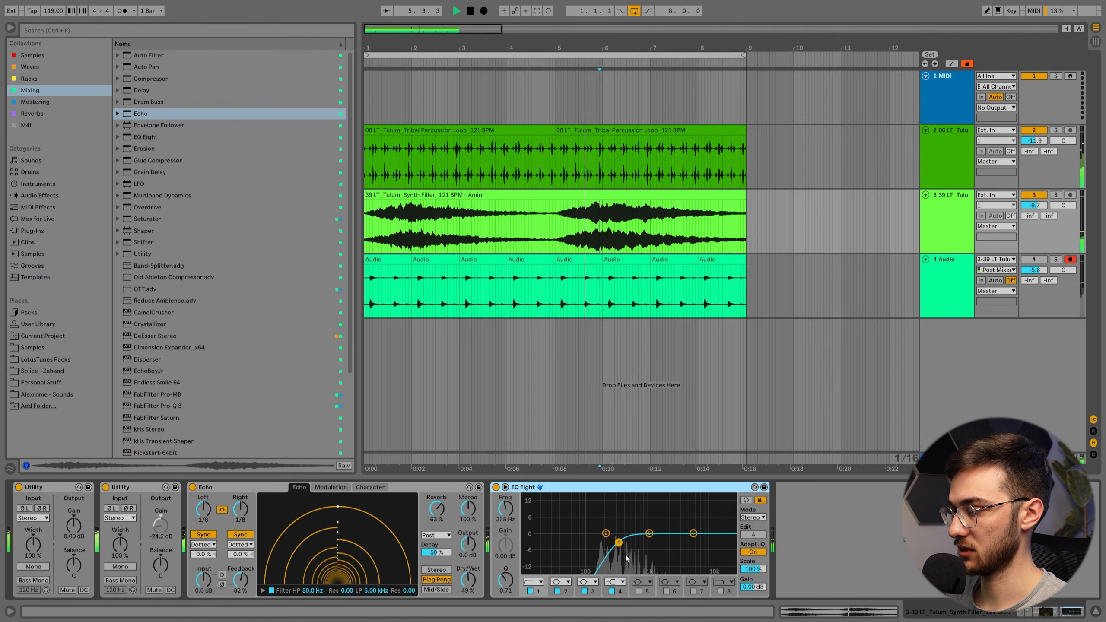
- Transpose the synth filler clip up by 4 semitones and lower the synth track's volume to -10.8 dB
double_click(419, 211)
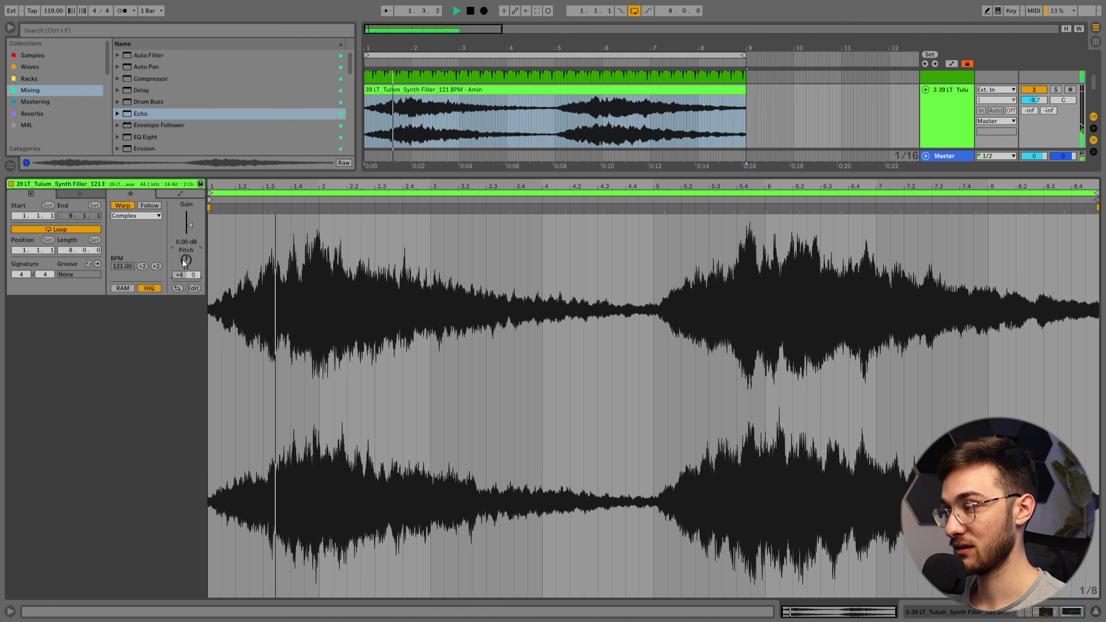
key("shift+Tab")
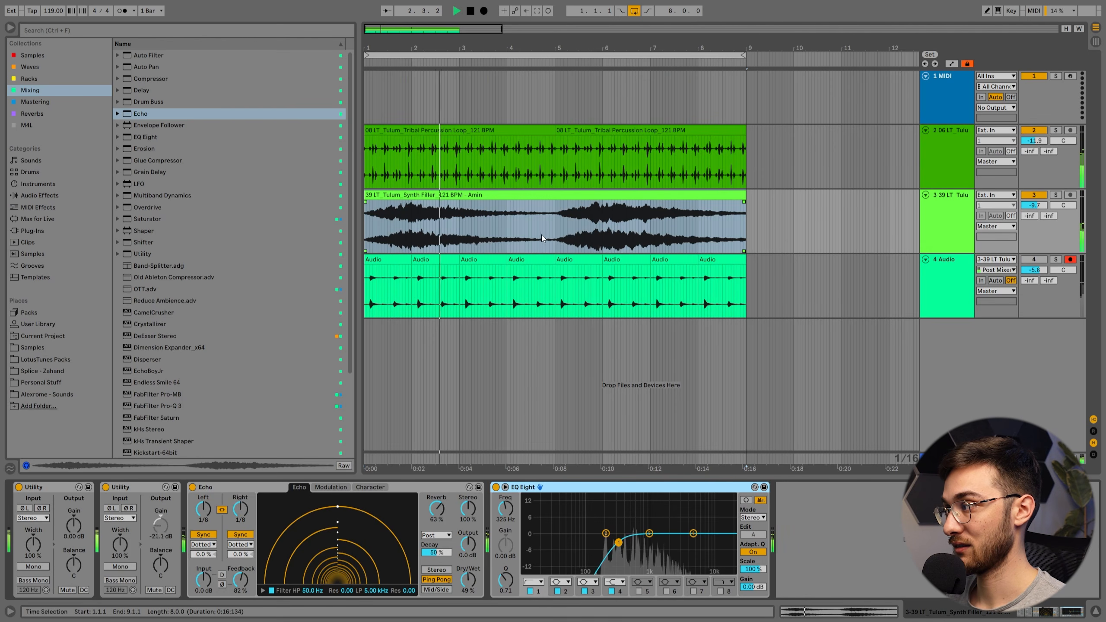
- Stop playback and load 01 LT_Tulum_Kick - Allrounder from the Tulum one-shot kicks onto the MIDI track
left_click(934, 100)
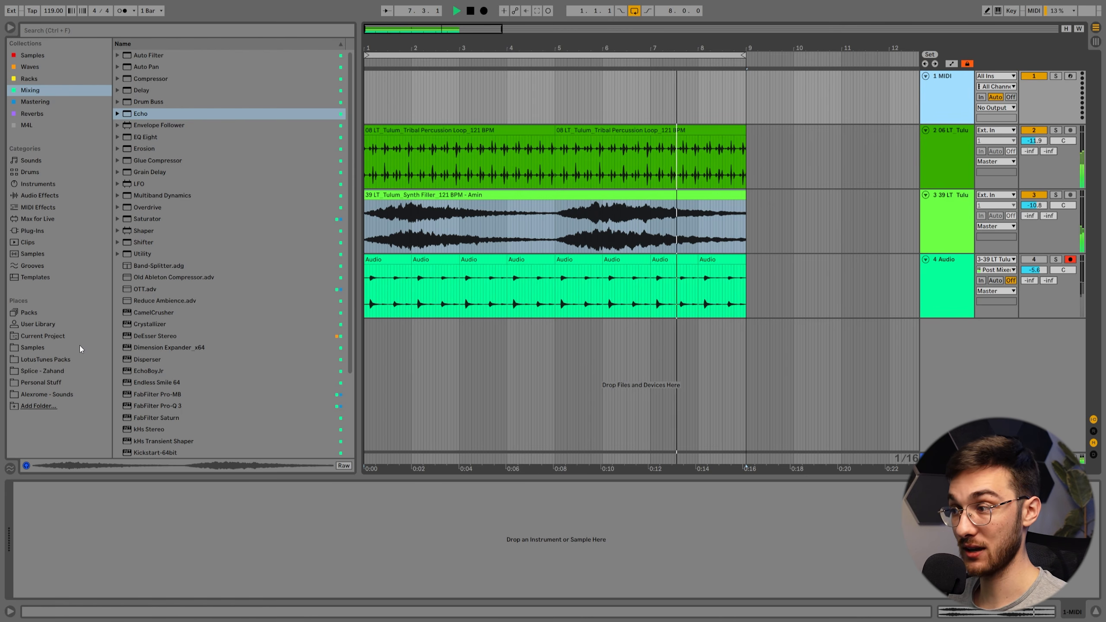
left_click(45, 357)
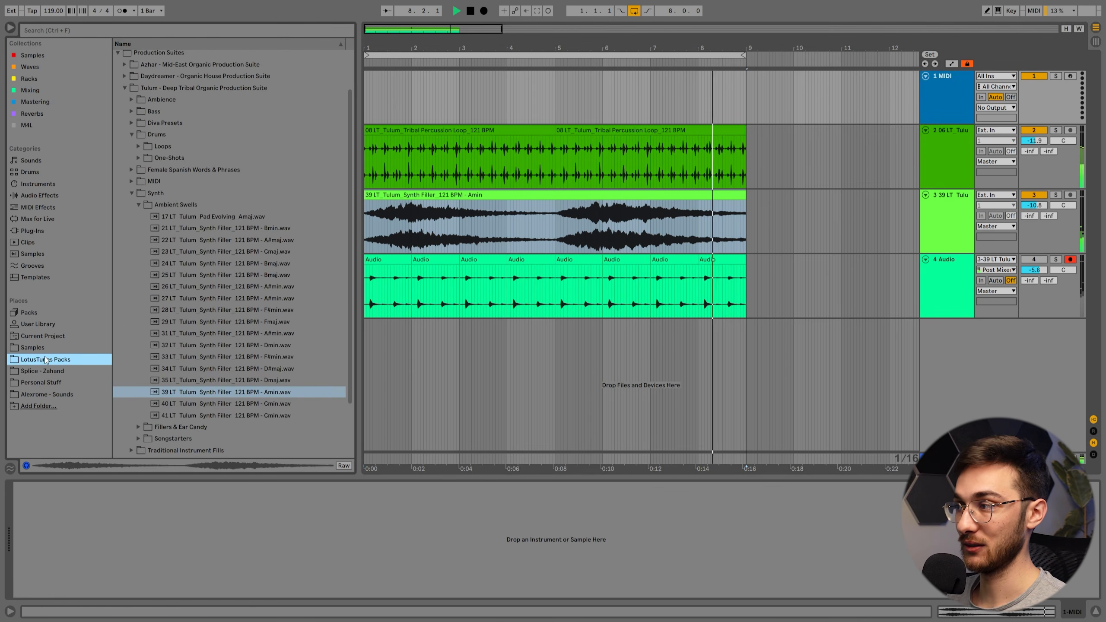
left_click(140, 208)
key("space")
left_click(139, 208)
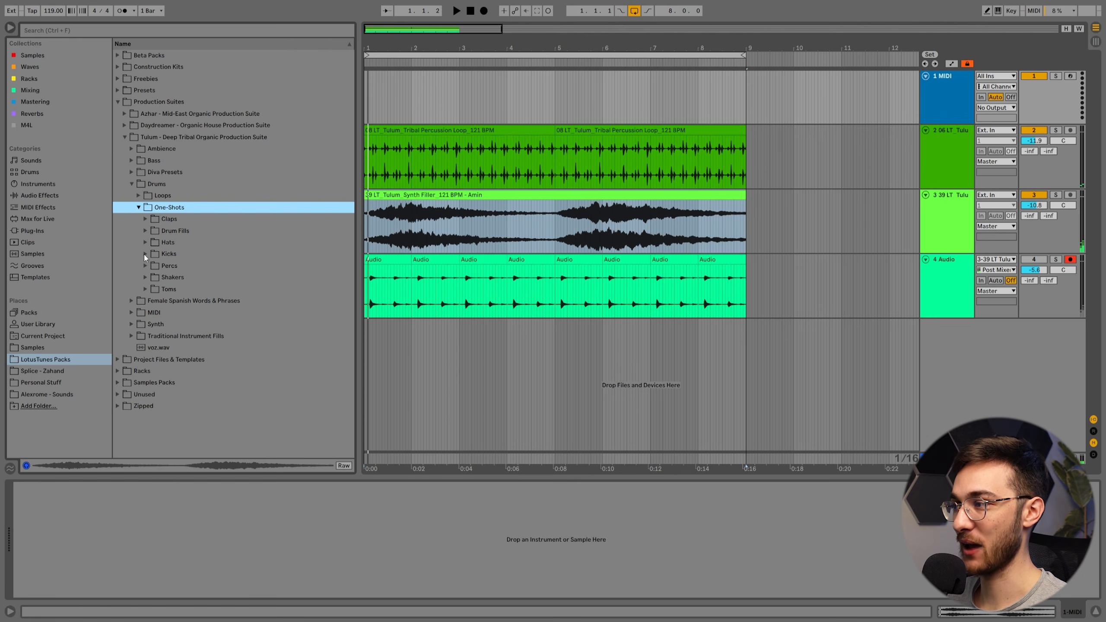
left_click(146, 253)
key("Down")
scroll(213, 283, "down", 1)
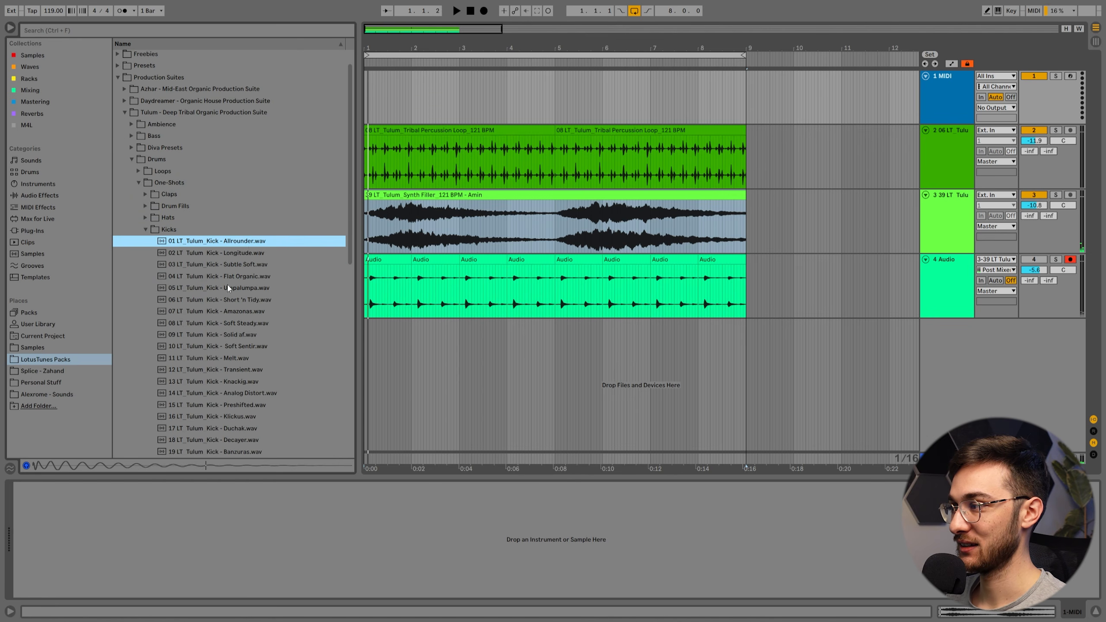
left_click(924, 93)
left_click_drag(234, 244, 169, 547)
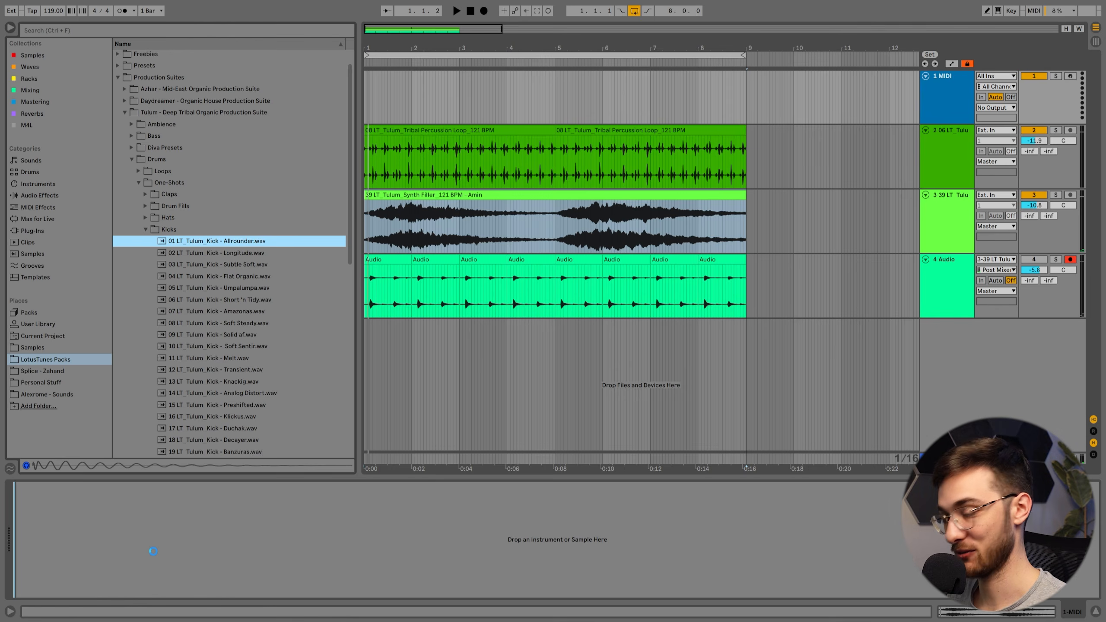
left_click_drag(153, 551, 152, 552)
- Insert an empty four-bar MIDI clip on the kick track from bar 1 to bar 5
right_click(482, 113)
left_click(529, 205)
left_click_drag(514, 107, 317, 108)
key("ctrl+shift+m")
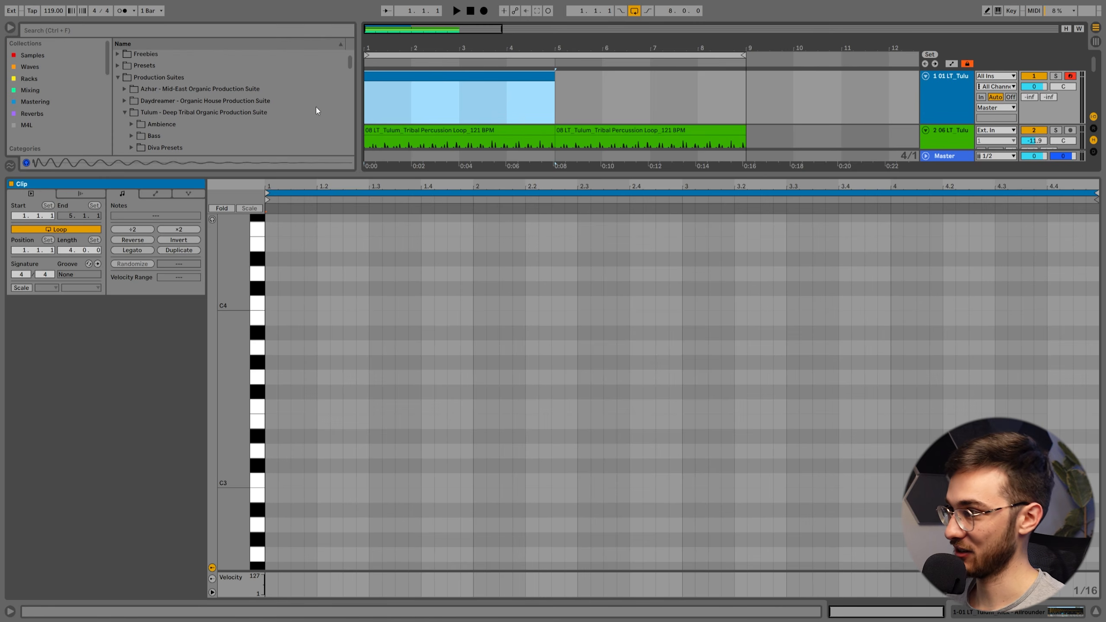
- Program a quarter-note kick on C3 at the clip's first beat with a 1/4 grid and loop that one beat
right_click(325, 361)
left_click(341, 527)
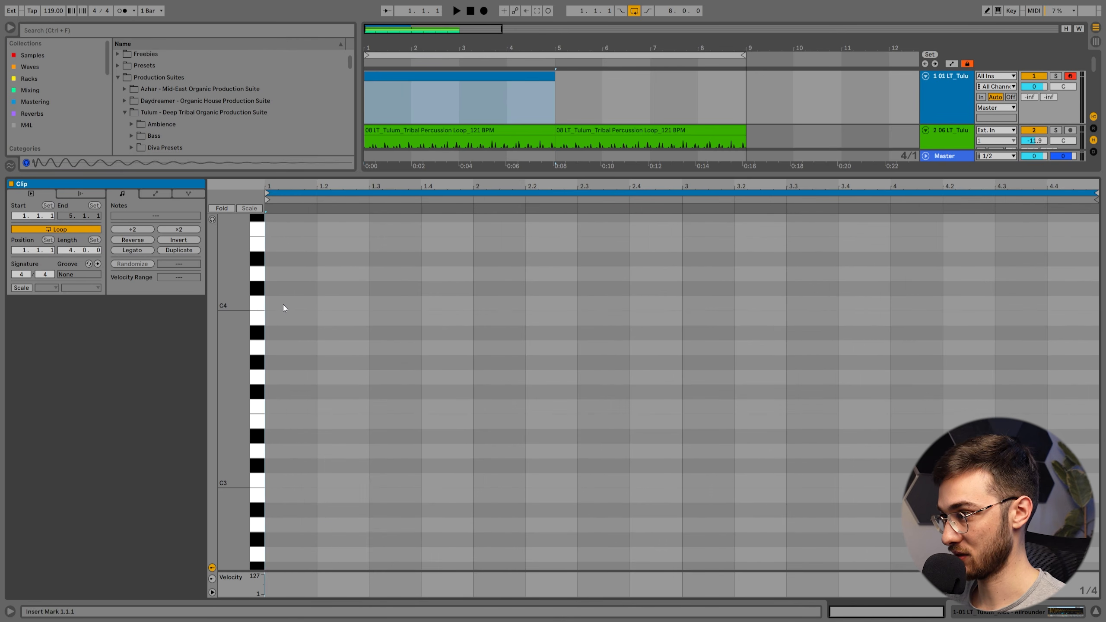
double_click(284, 307)
key("ctrl+l")
key("shift+Down")
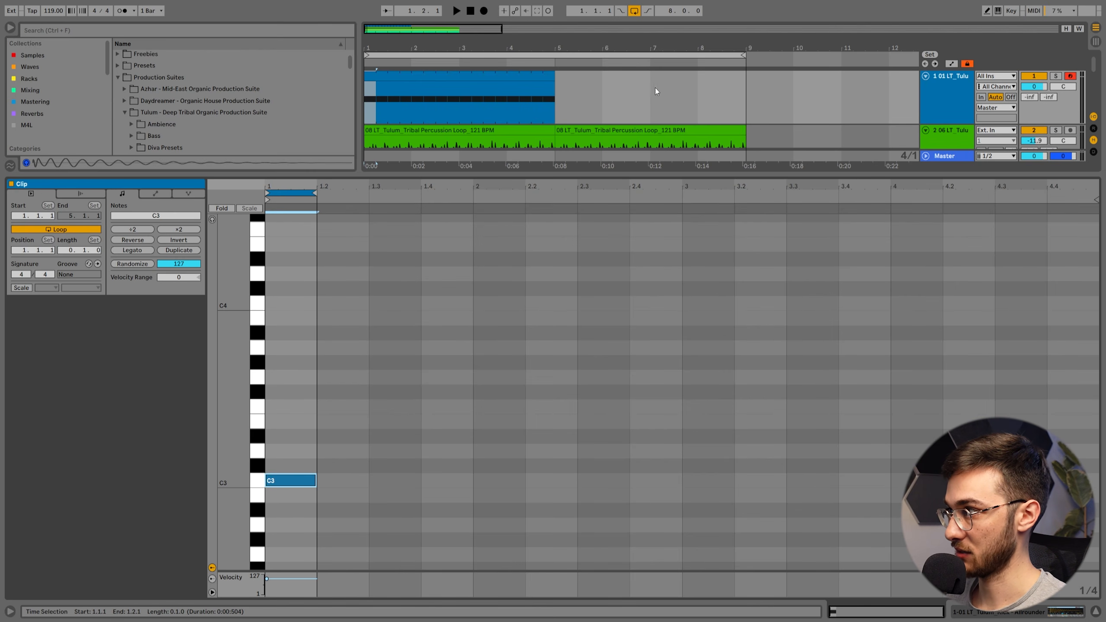
- Duplicate the kick clip to fill bars 5 to 9 and lower the kick track's volume to -9.2 dB during playback
left_click(493, 76)
key("ctrl+d")
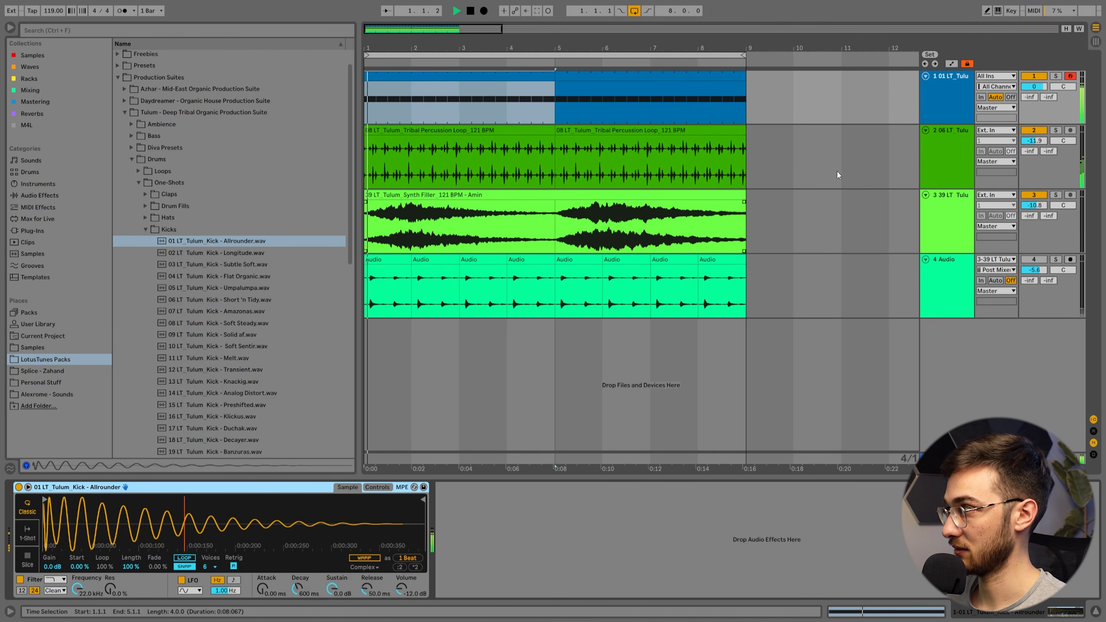
left_click_drag(1034, 87, 1034, 108)
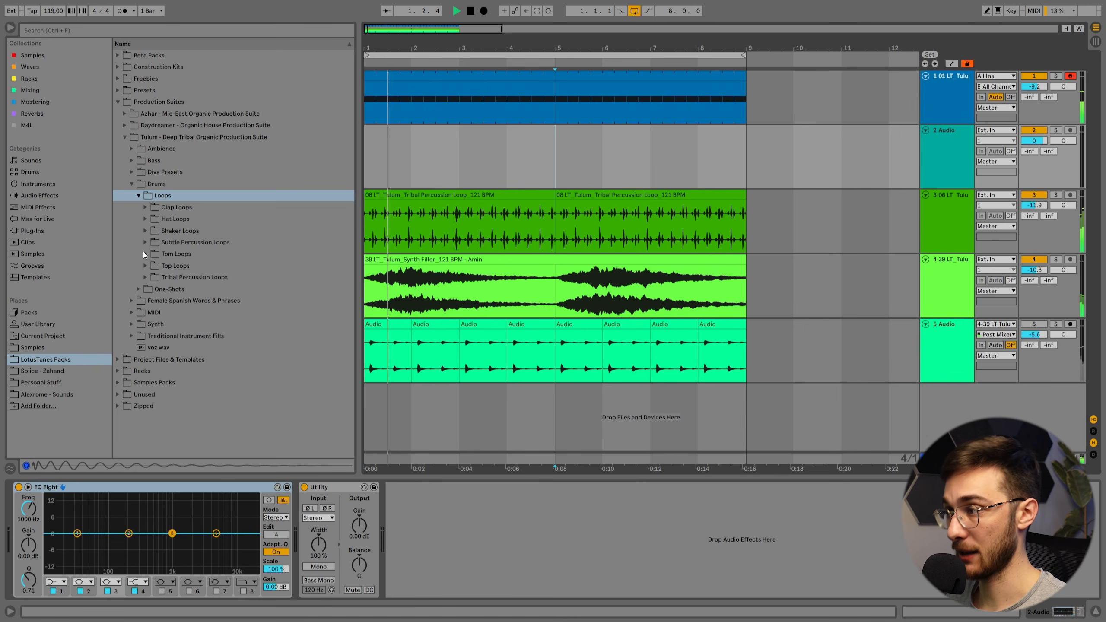
- Audition the Tulum clap loops and place 16 LT_Tulum_Clap Loop_121 BPM at bar 1 of the empty audio track
left_click(146, 208)
left_click(165, 231)
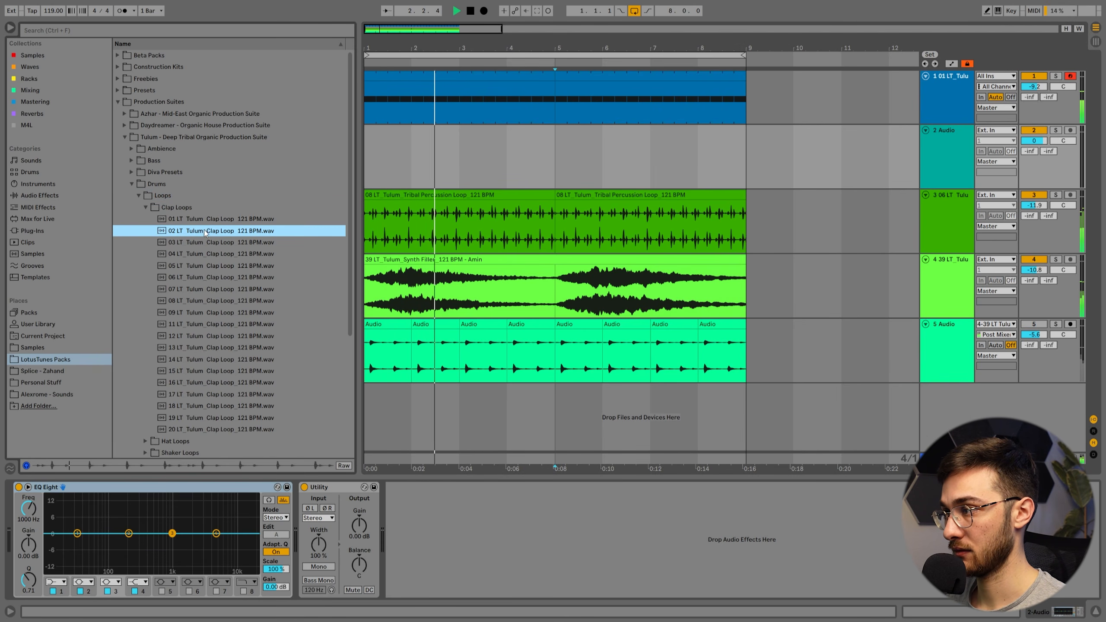
left_click(203, 370)
key("Down")
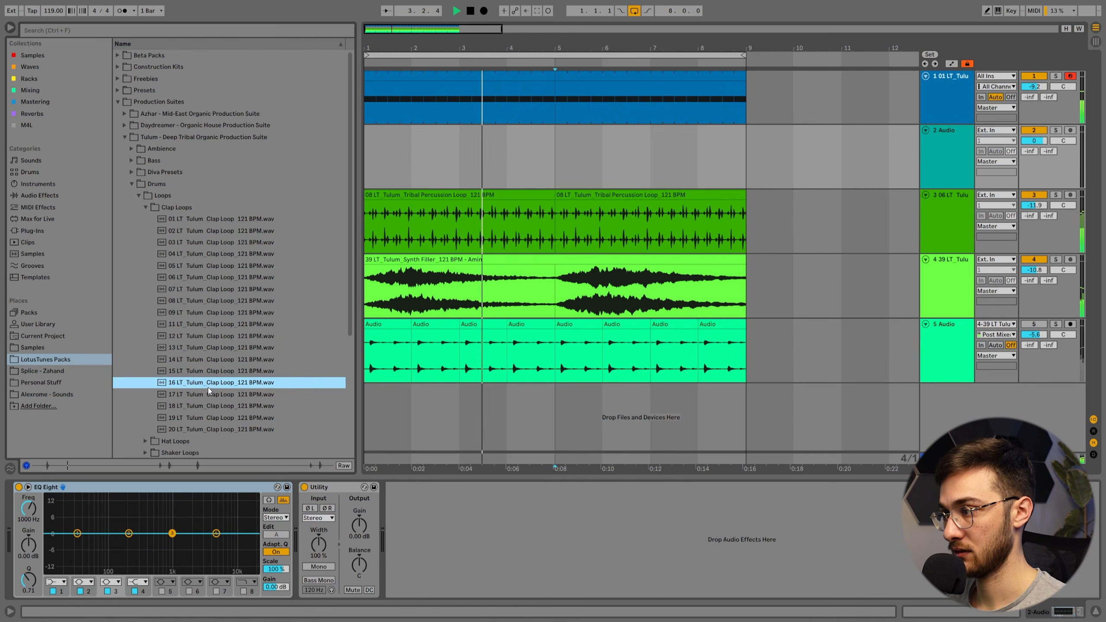
left_click_drag(214, 390, 371, 157)
- Set the clap track's volume to -17.7 dB and duplicate the clap clip to fill bars 5 to 9
mouse_move(1043, 141)
left_mouse_down()
mouse_move(1043, 167)
mouse_move(1039, 136)
left_mouse_up()
left_click(486, 131)
key("ctrl+d")
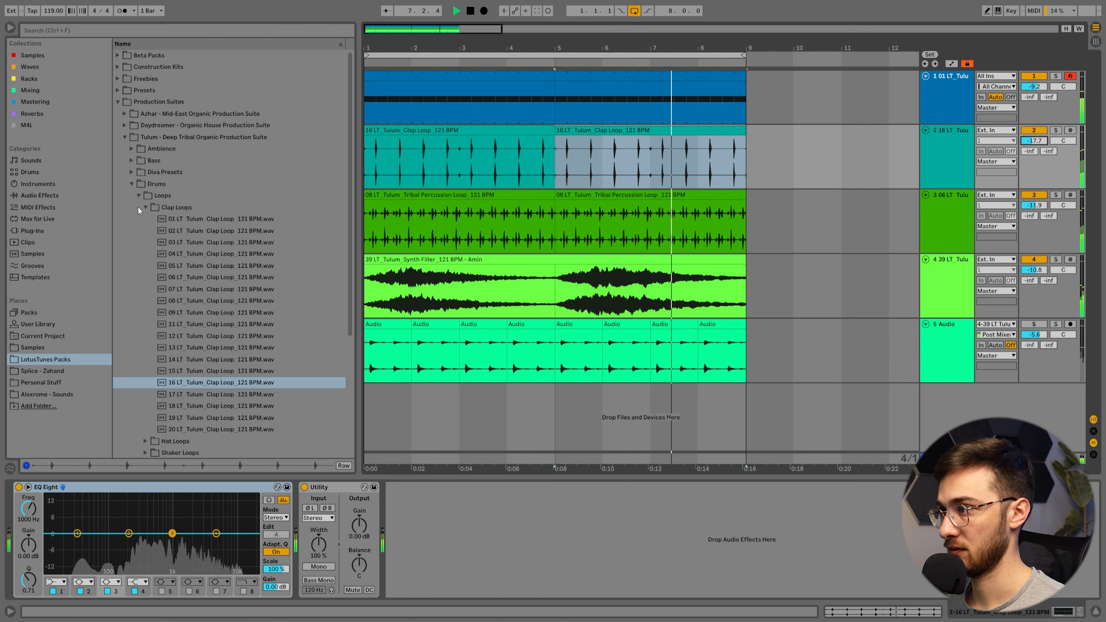
- Browse the Tulum Shaker Loops folder and audition 07 LT_Tulum_Hat Loop_121 BPM during playback
left_click(144, 208)
left_click(457, 195)
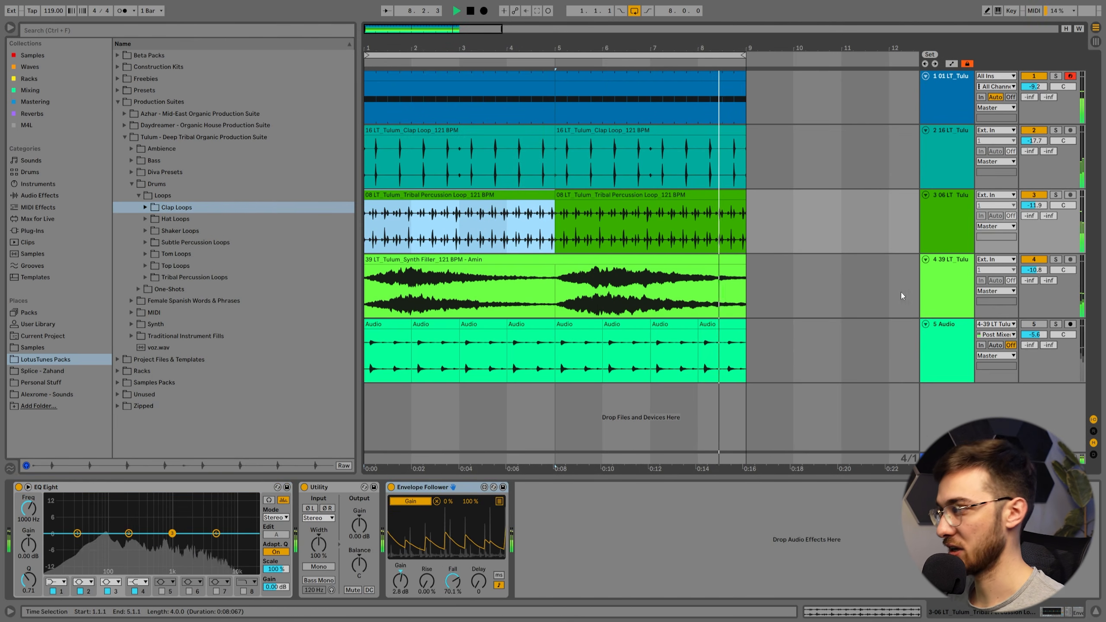
left_click(468, 245)
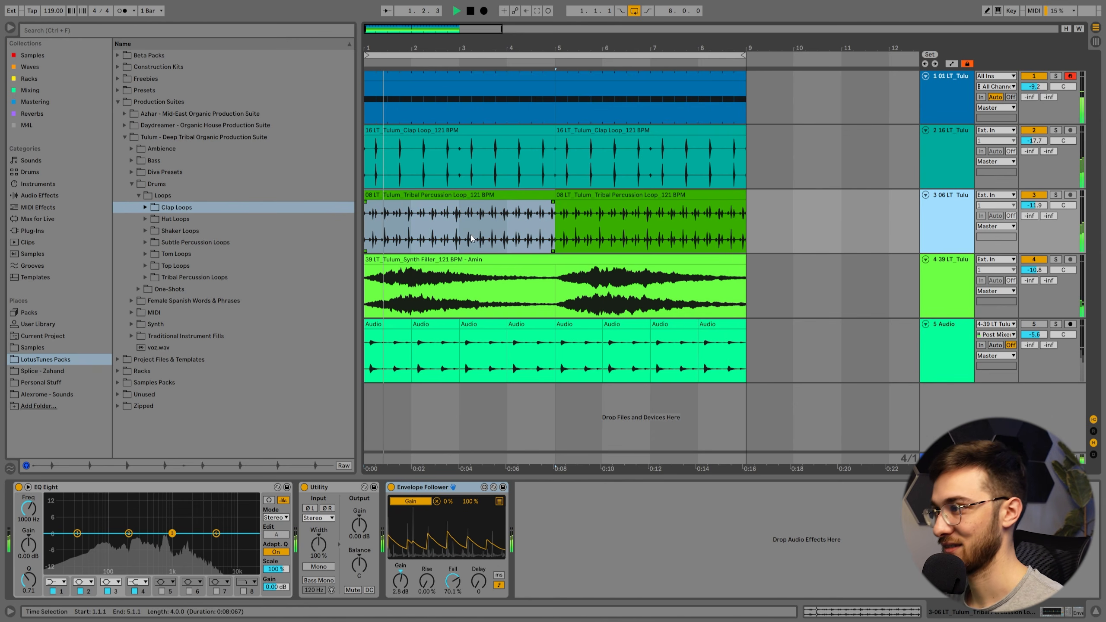
left_click(146, 230)
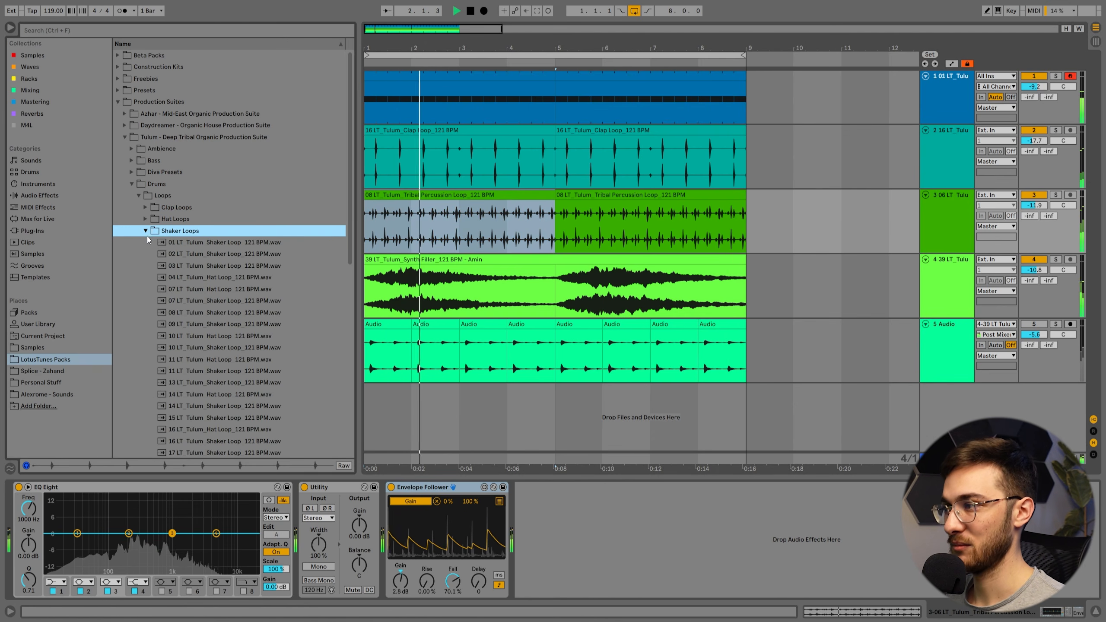
left_click(211, 285)
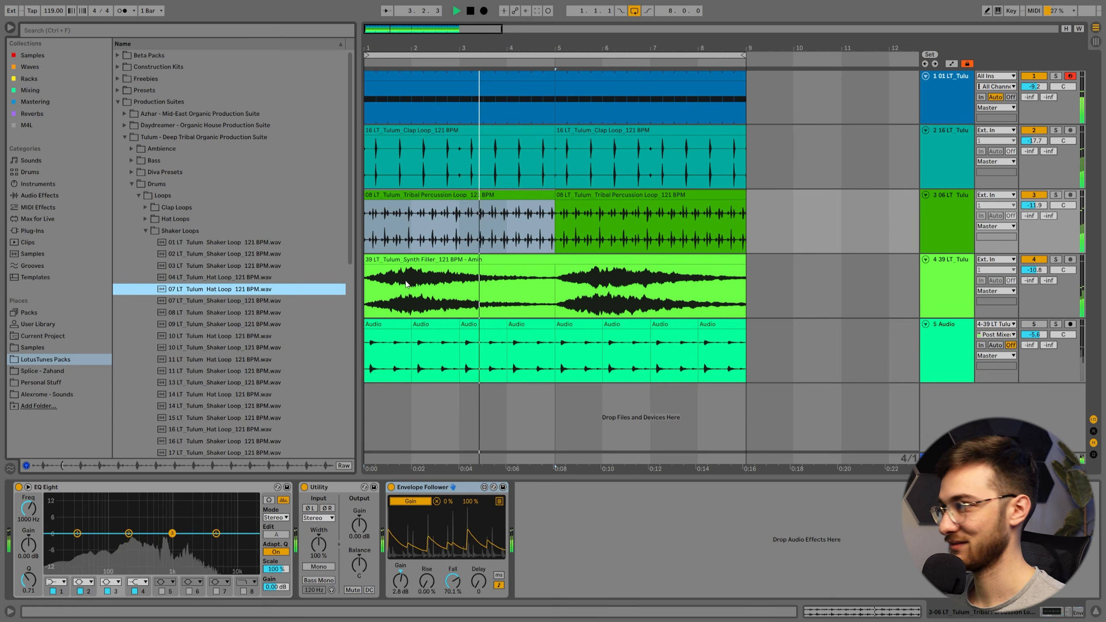
- Place the 07 LT_Tulum_Hat Loop on a new audio track below the claps at -25.0 dB and duplicate it to fill bars 5 to 9
left_click(942, 167)
key("ctrl+t")
left_click_drag(276, 288, 375, 194)
key("ctrl+d")
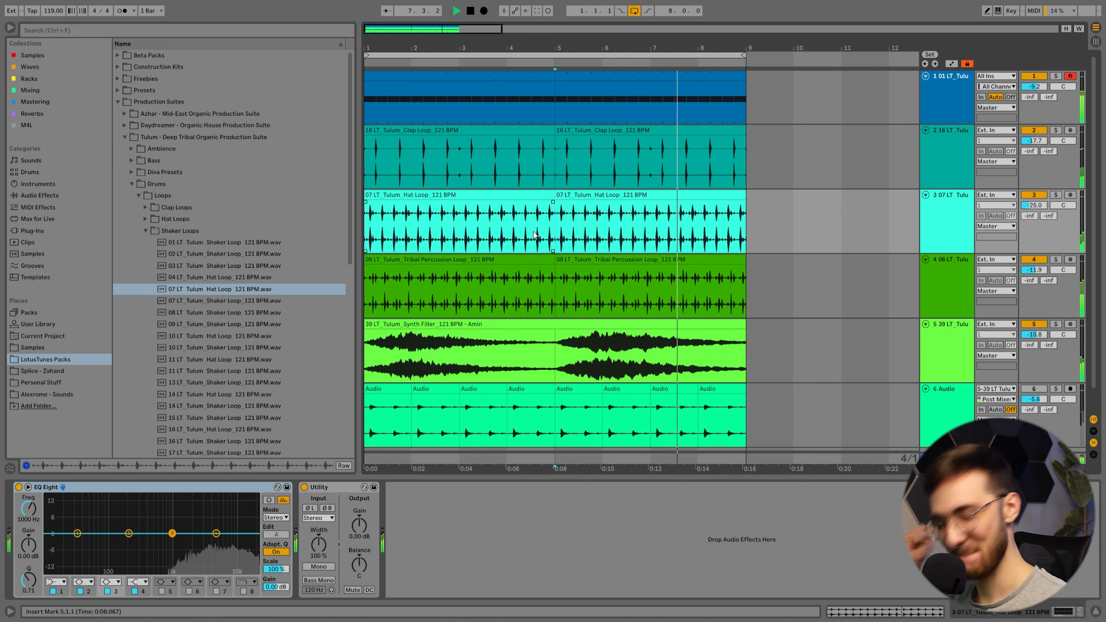
- Activate the recorded melody track and compare playback with the Synth Filler track muted and unmuted
scroll(610, 236, "down", 1)
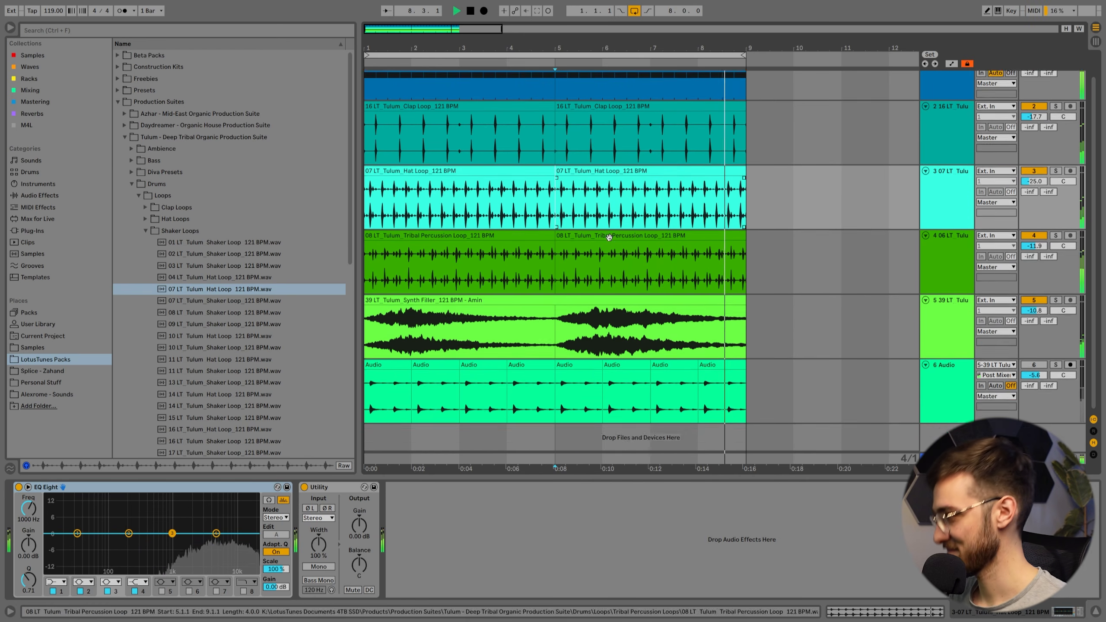
left_click(682, 286)
key("space")
left_click(1034, 313)
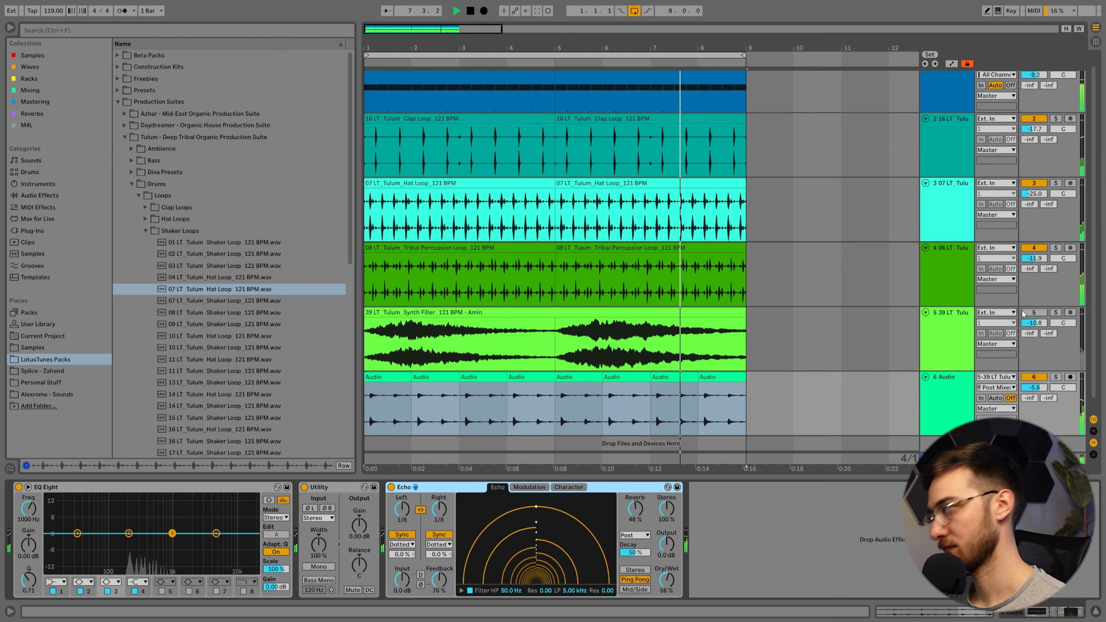
left_click(1034, 313)
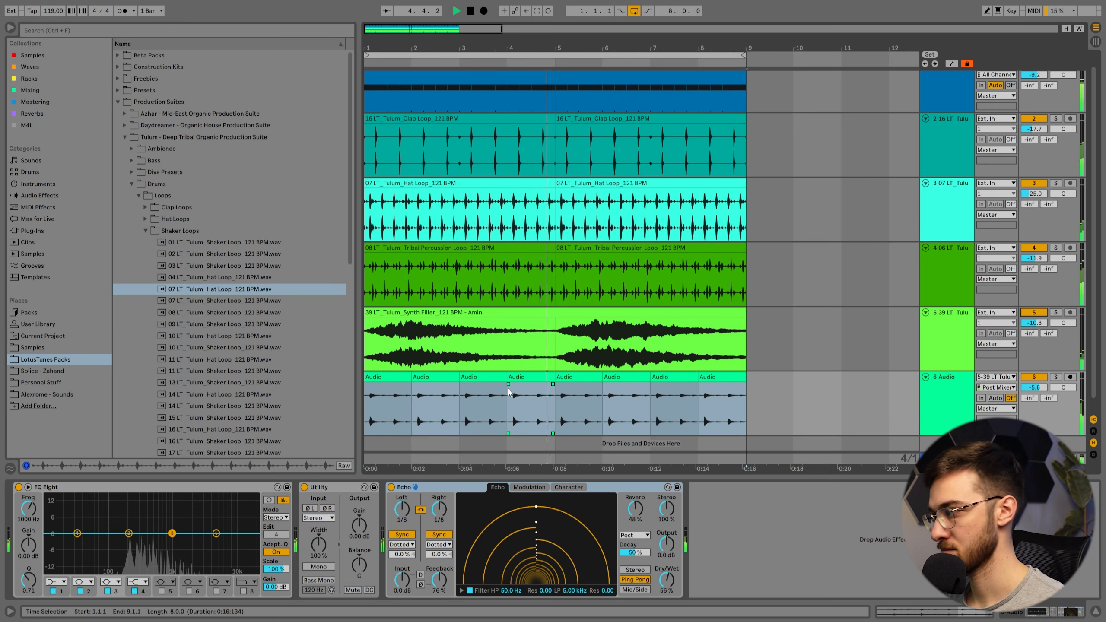
- Lower the recorded melody track's volume to -7.1 dB during playback
left_click(575, 405)
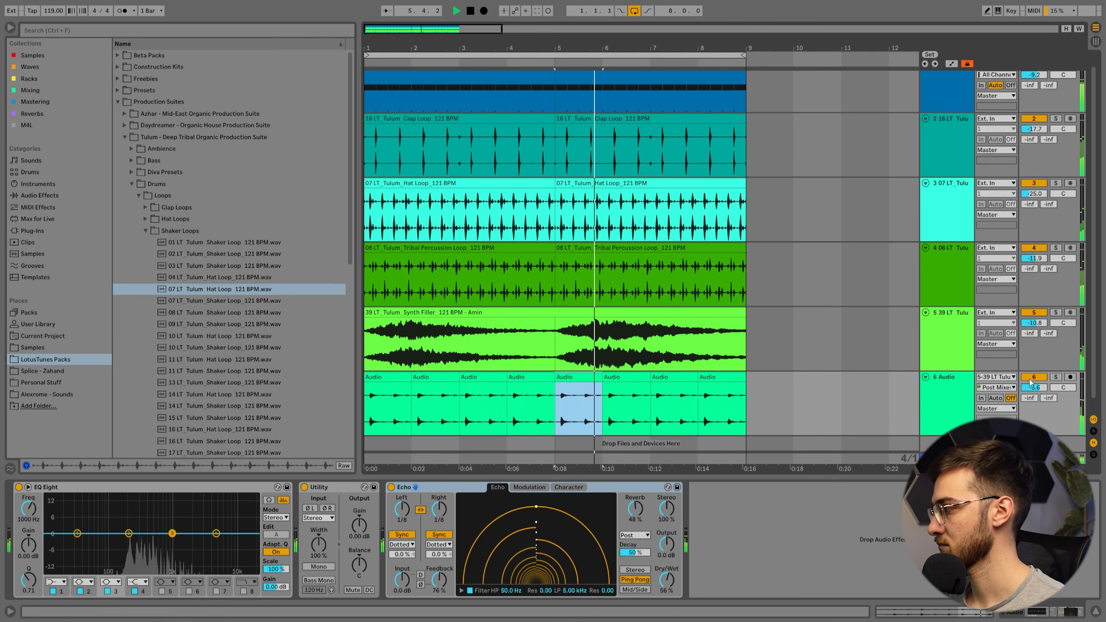
left_click_drag(1033, 387, 1033, 389)
left_click(638, 375)
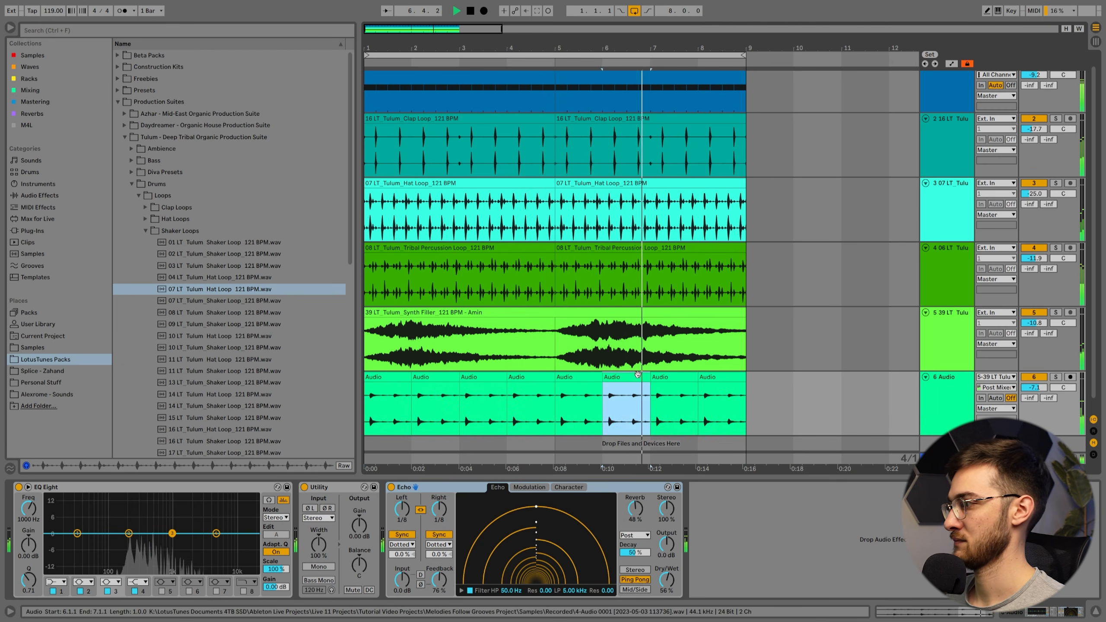
scroll(638, 375, "up", 1)
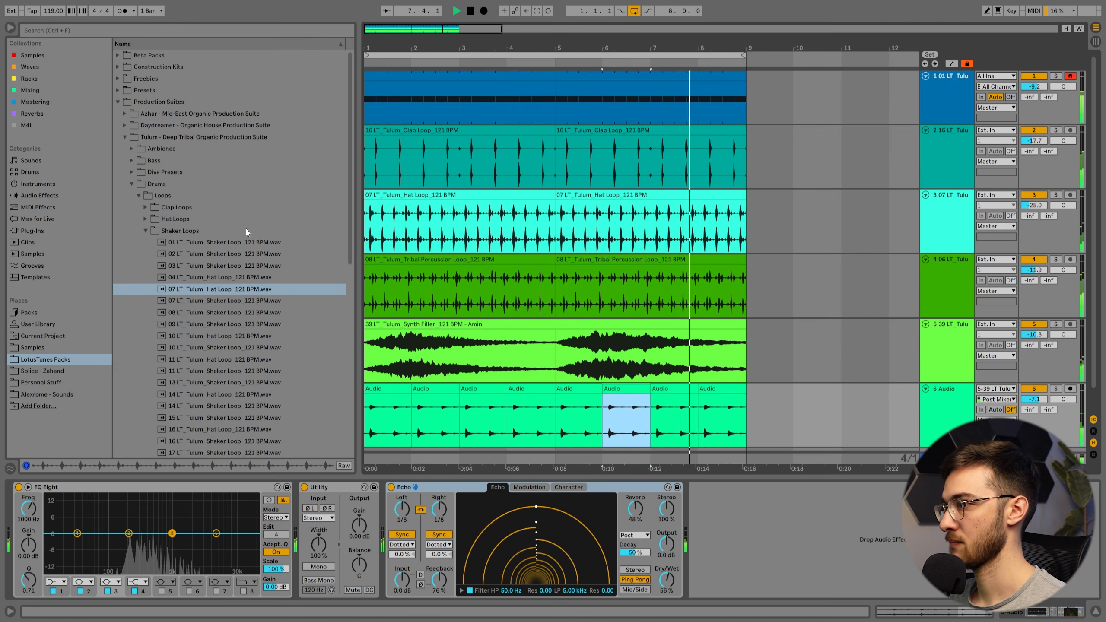